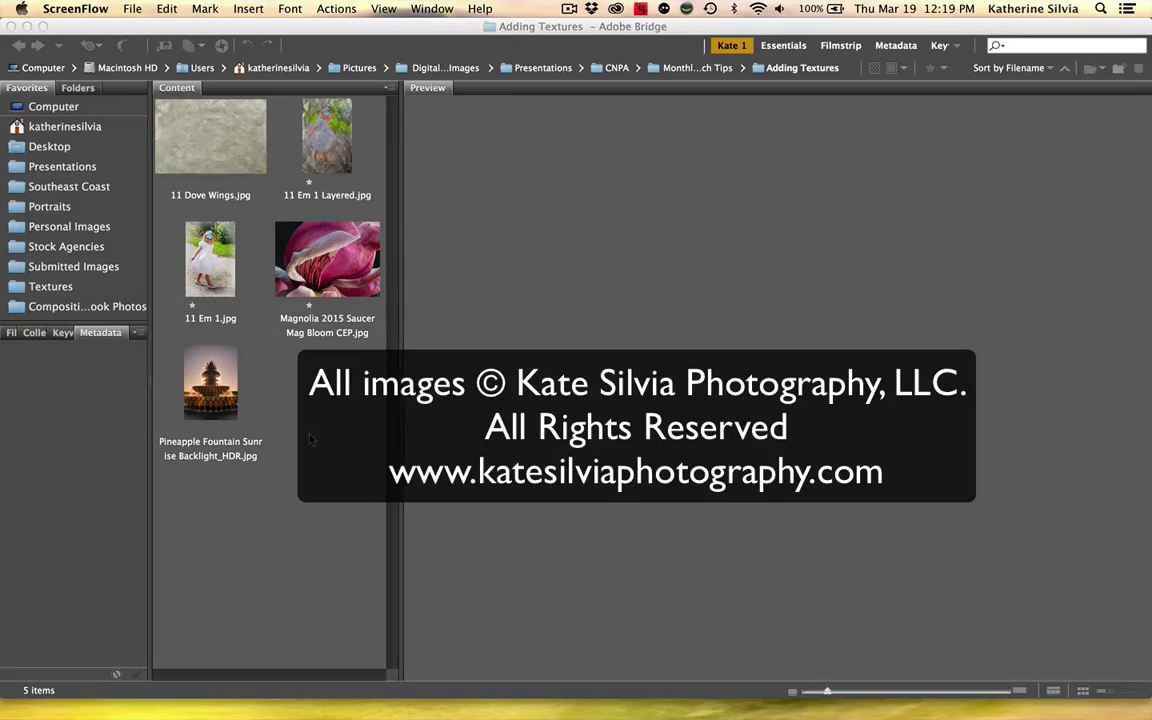
Step: Open Magnolia 2015 Saucer Mag Bloom CEP.jpg from Bridge in Photoshop
double_click(333, 266)
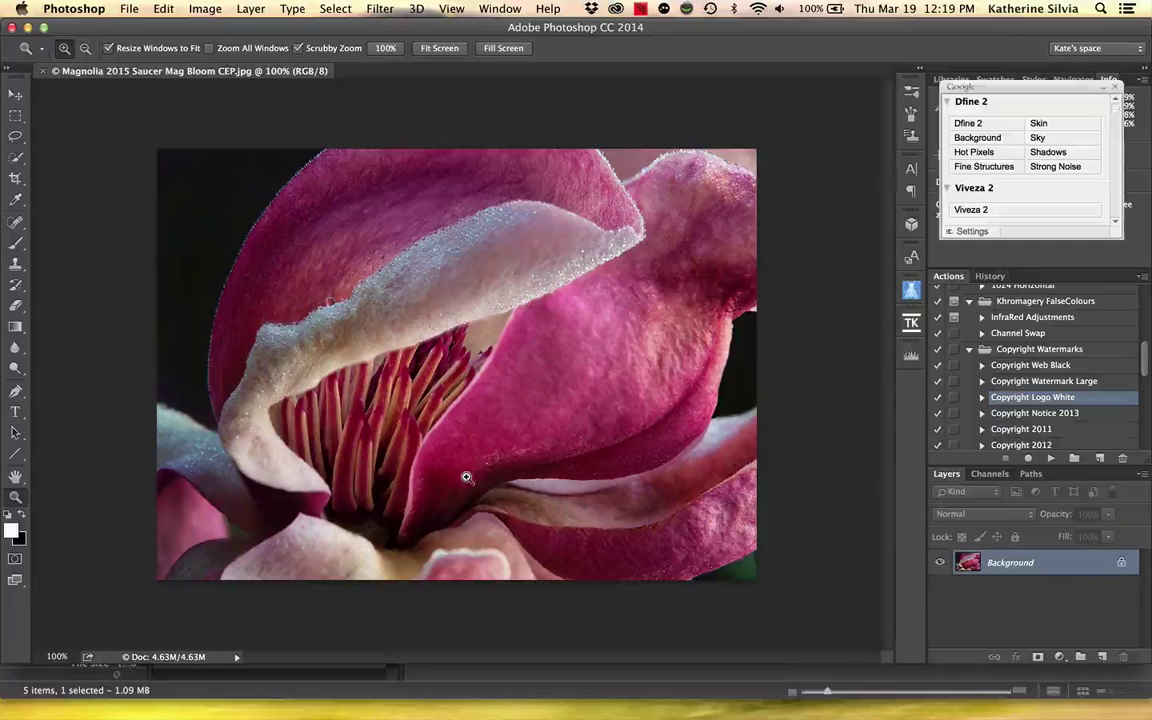
Step: Back in Bridge, go to the Textures favorite and into the All Textures folder
mouse_move(343, 690)
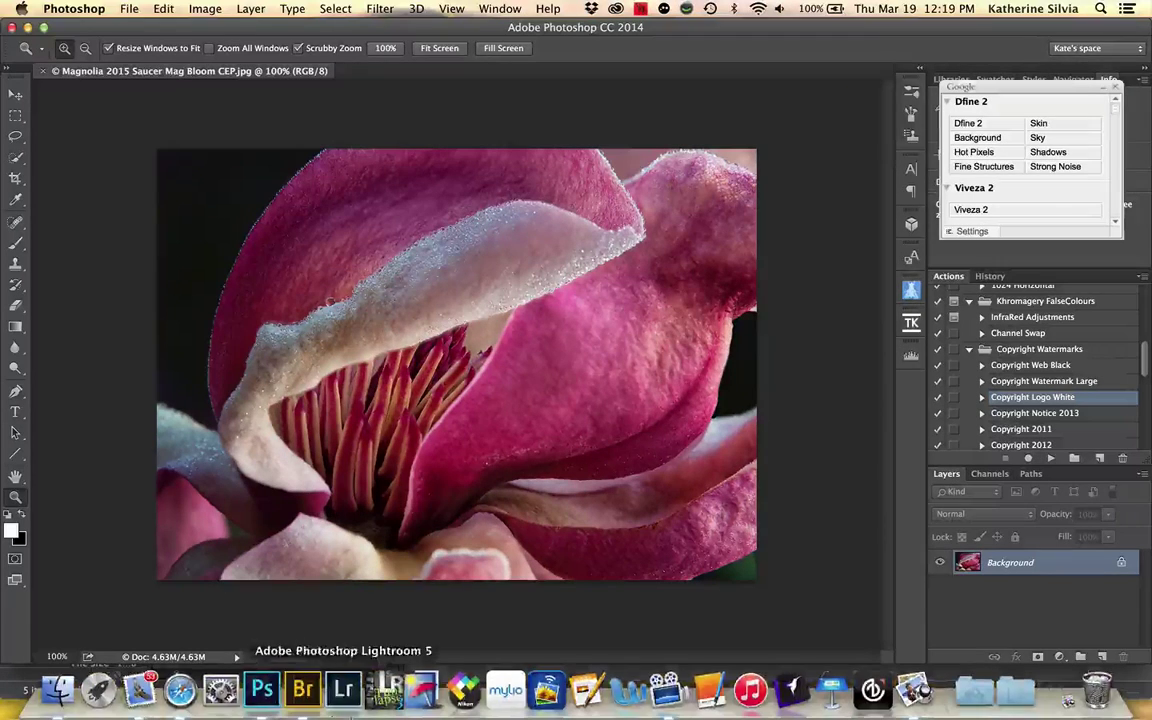
left_click(302, 690)
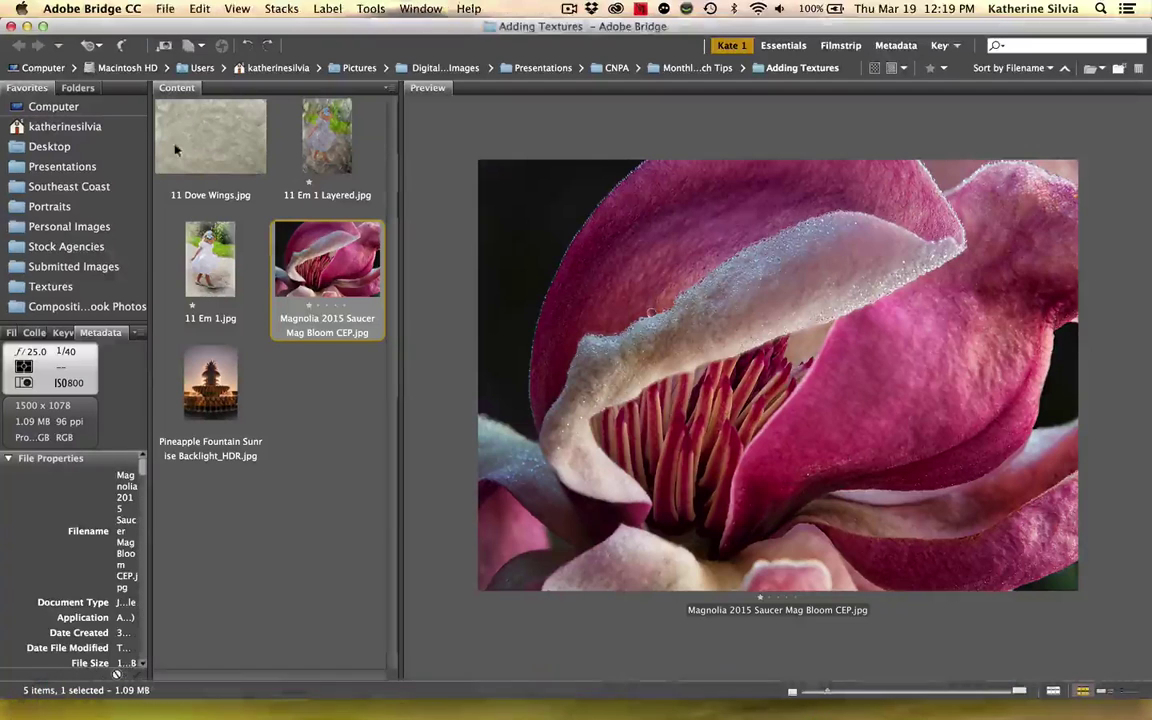
left_click(52, 287)
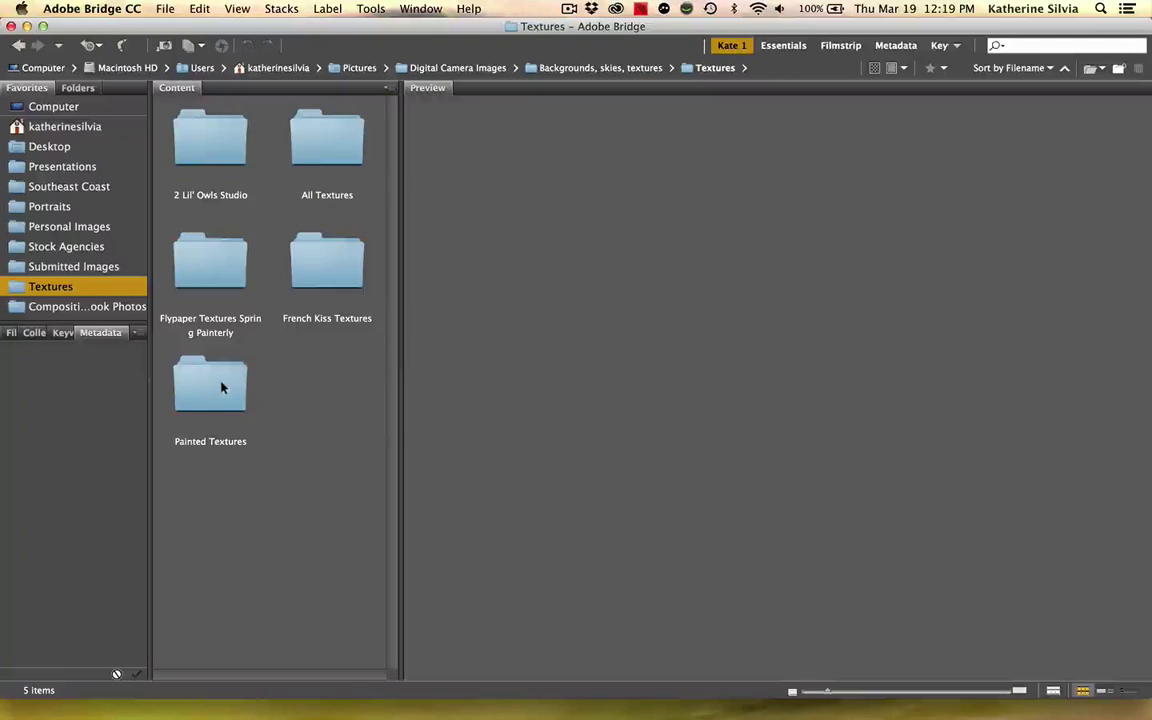
double_click(337, 137)
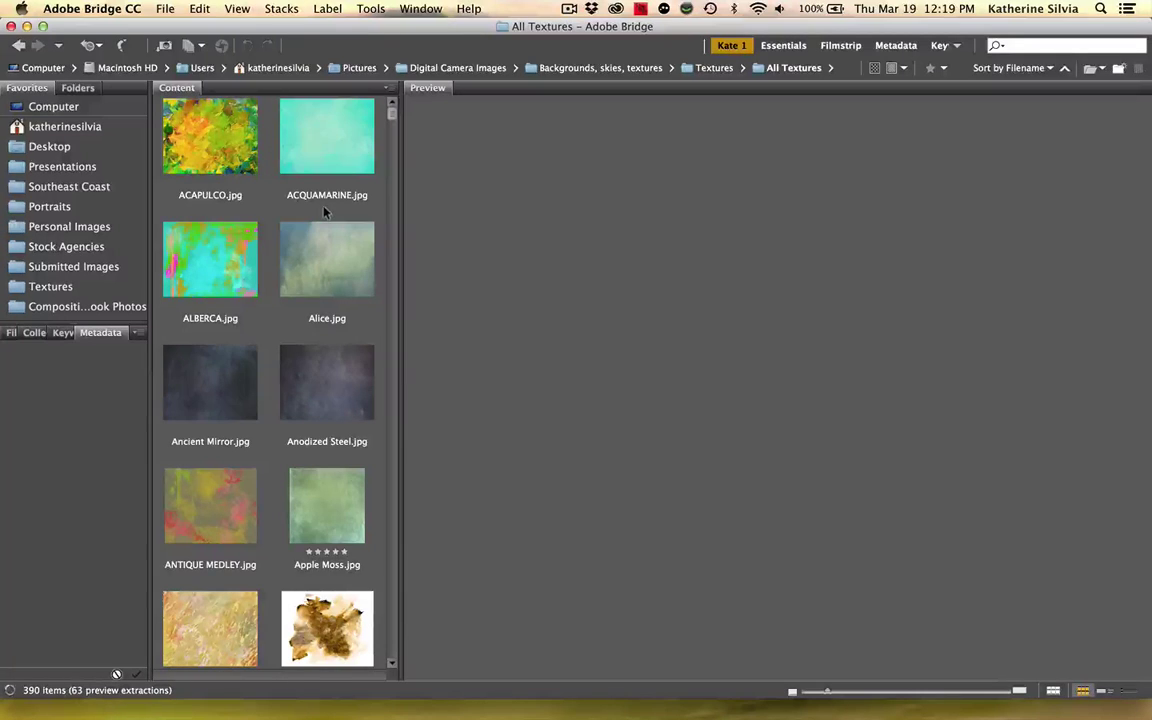
Step: Scroll down the textures and select FANYA DARK GRUNGE.jpg to preview it
scroll(323, 211, "down", 2)
scroll(323, 211, "down", 1)
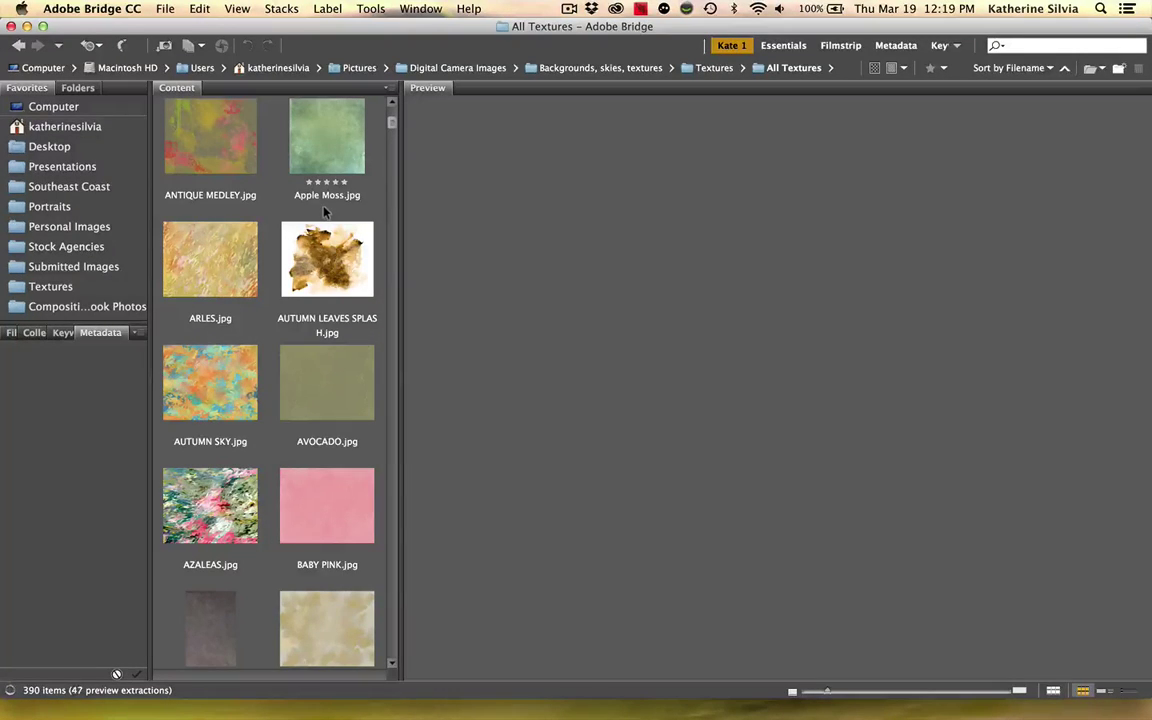
scroll(323, 210, "down", 7)
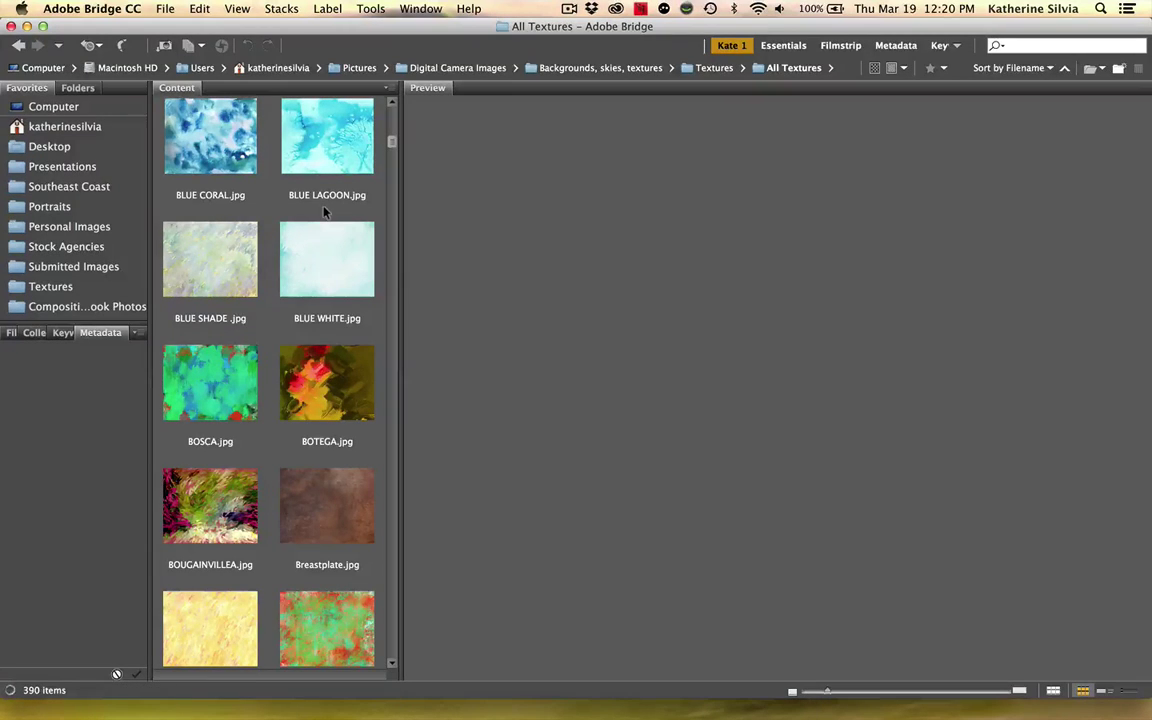
scroll(323, 211, "down", 8)
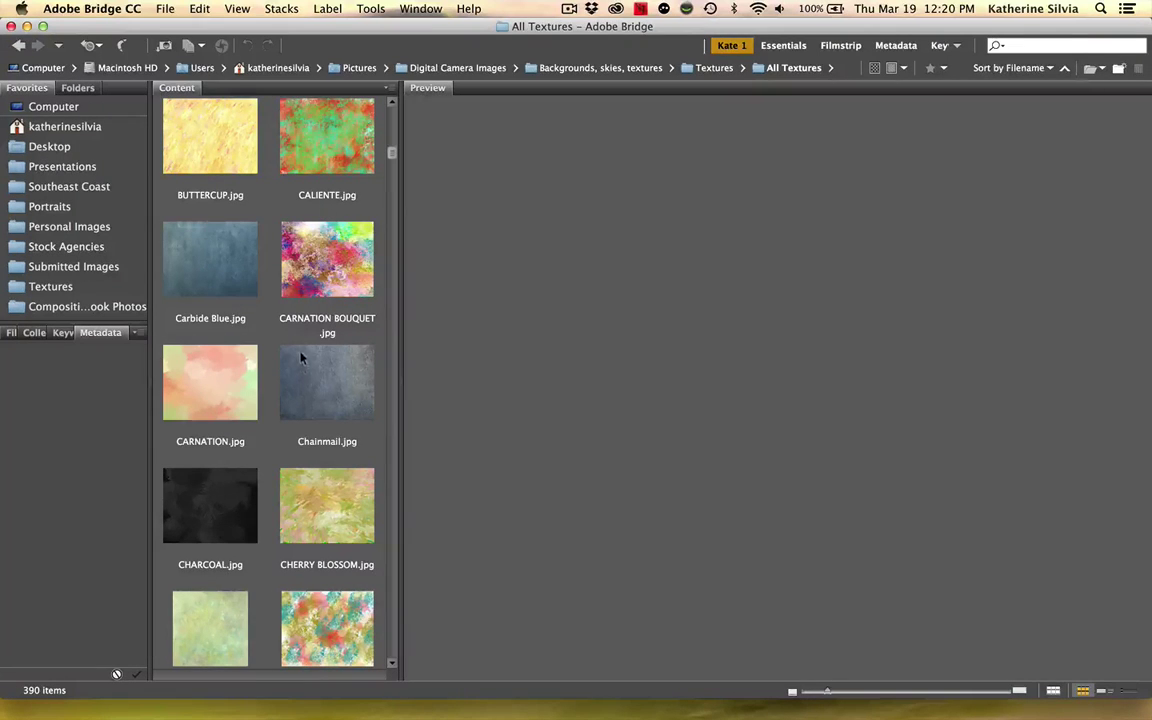
scroll(300, 370, "down", 15)
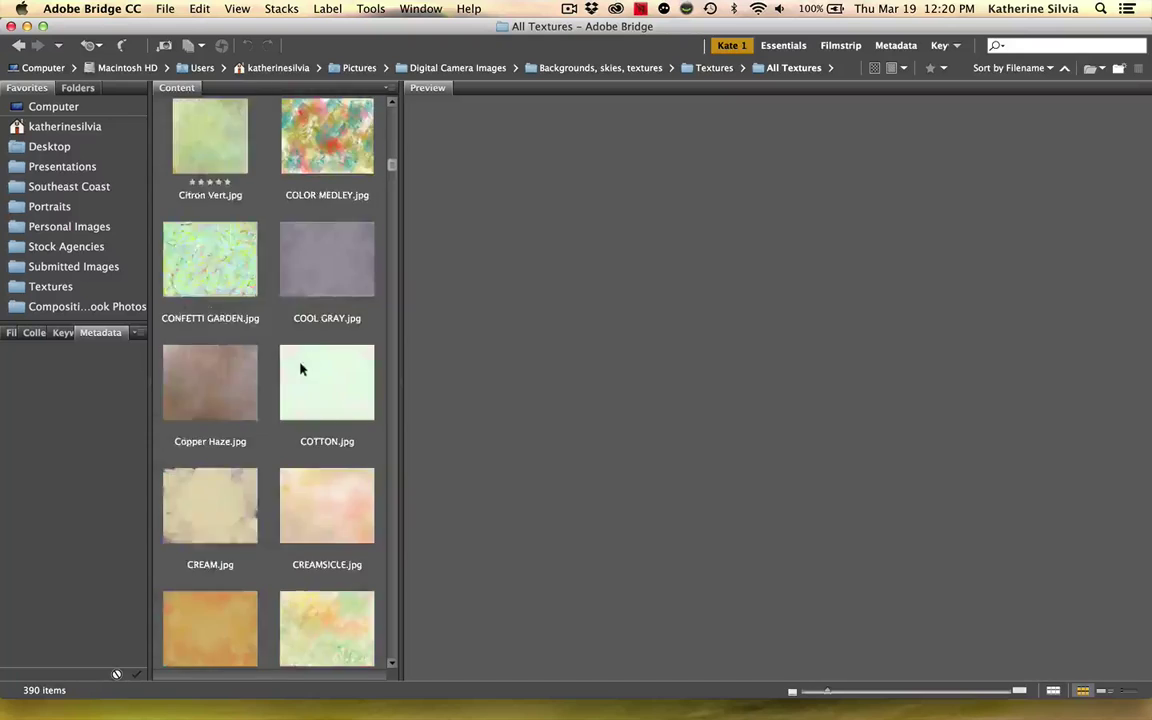
scroll(300, 370, "down", 9)
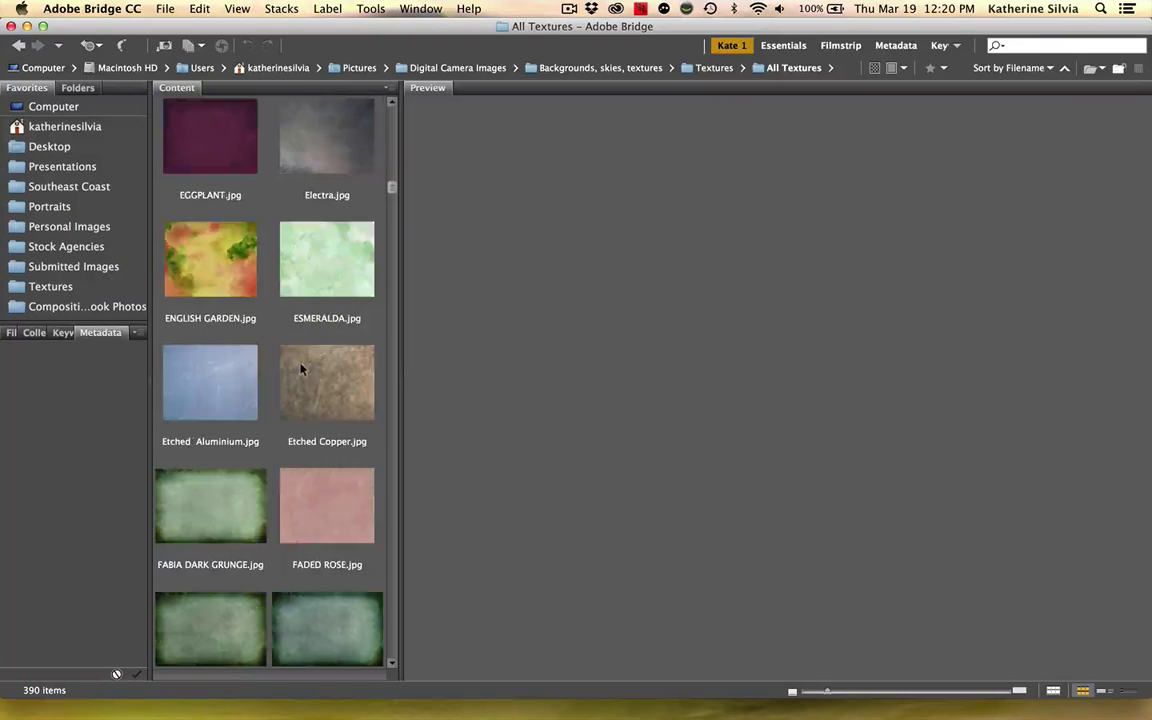
scroll(300, 370, "down", 5)
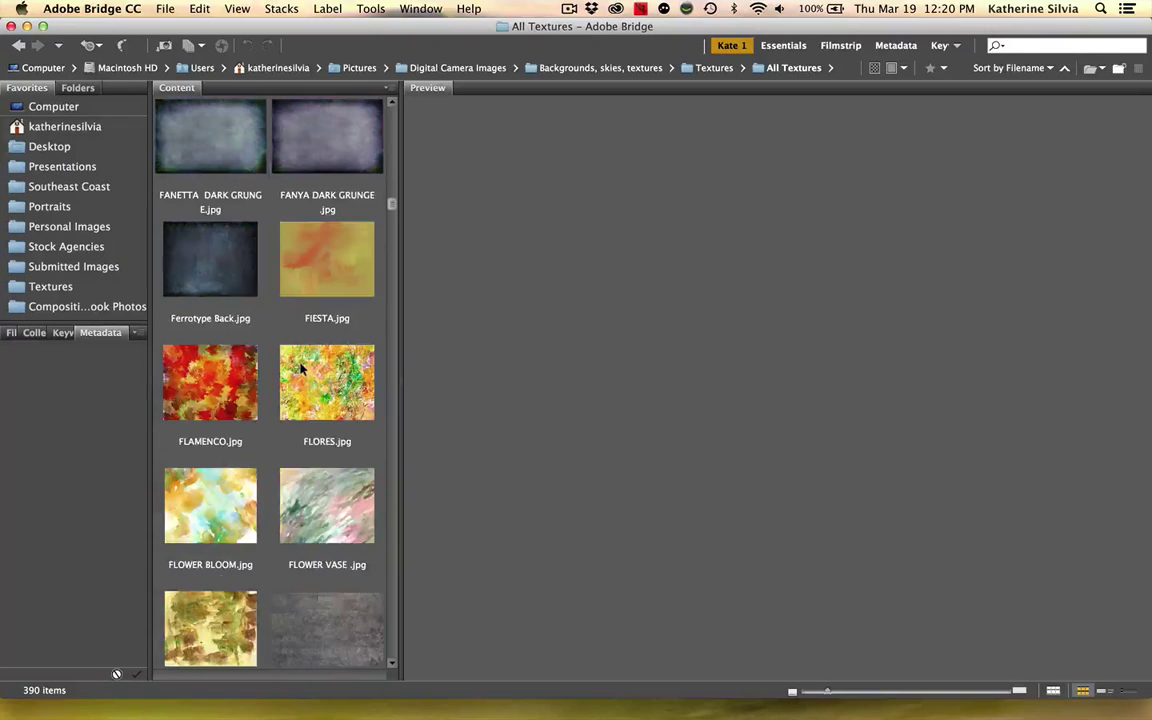
left_click(336, 124)
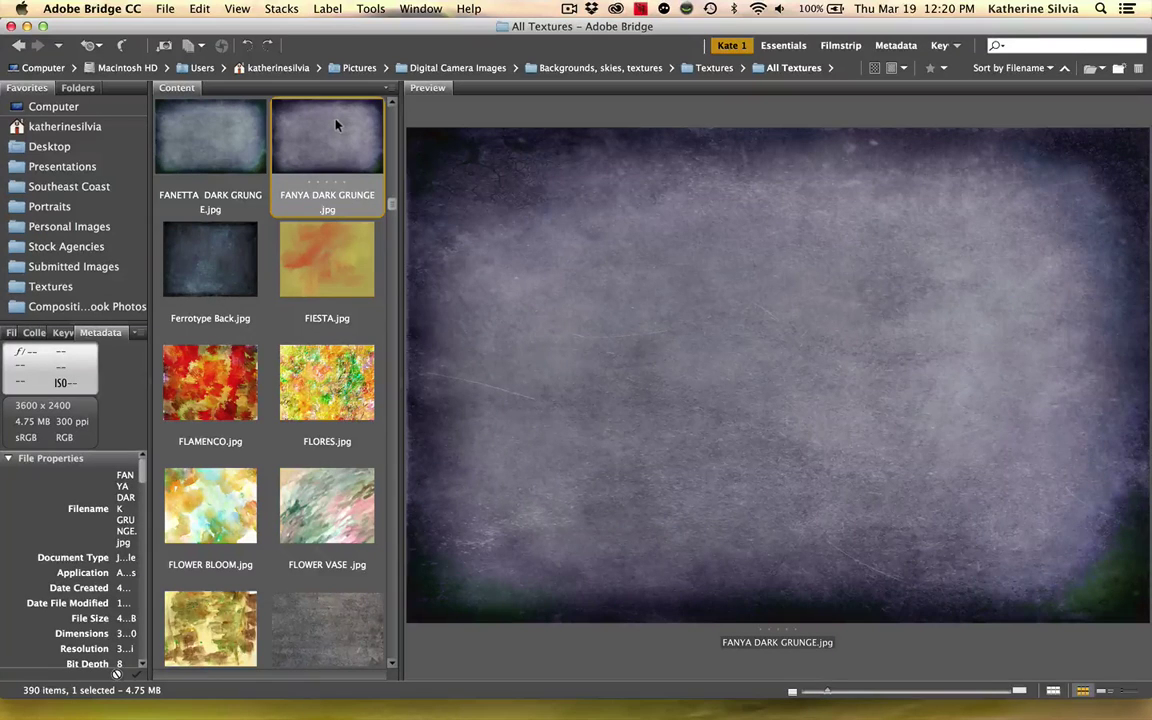
Step: Open FANYA DARK GRUNGE.jpg and paste it into the magnolia document as Layer 1, converting its colours
double_click(336, 124)
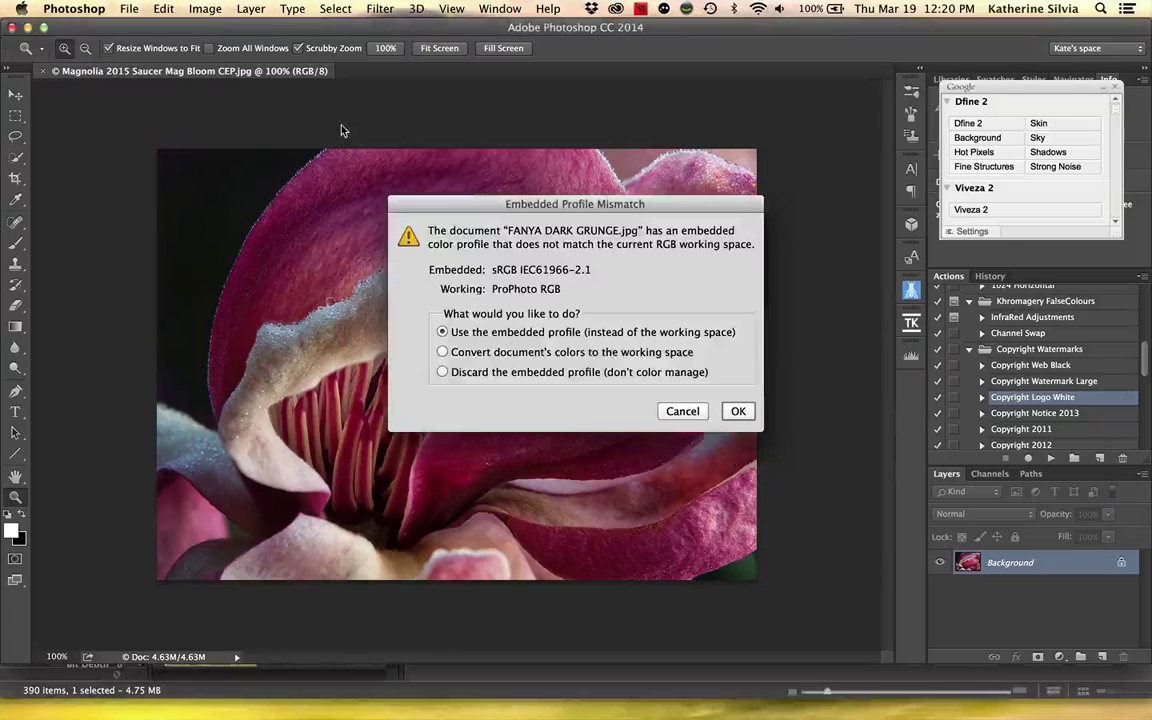
left_click(738, 410)
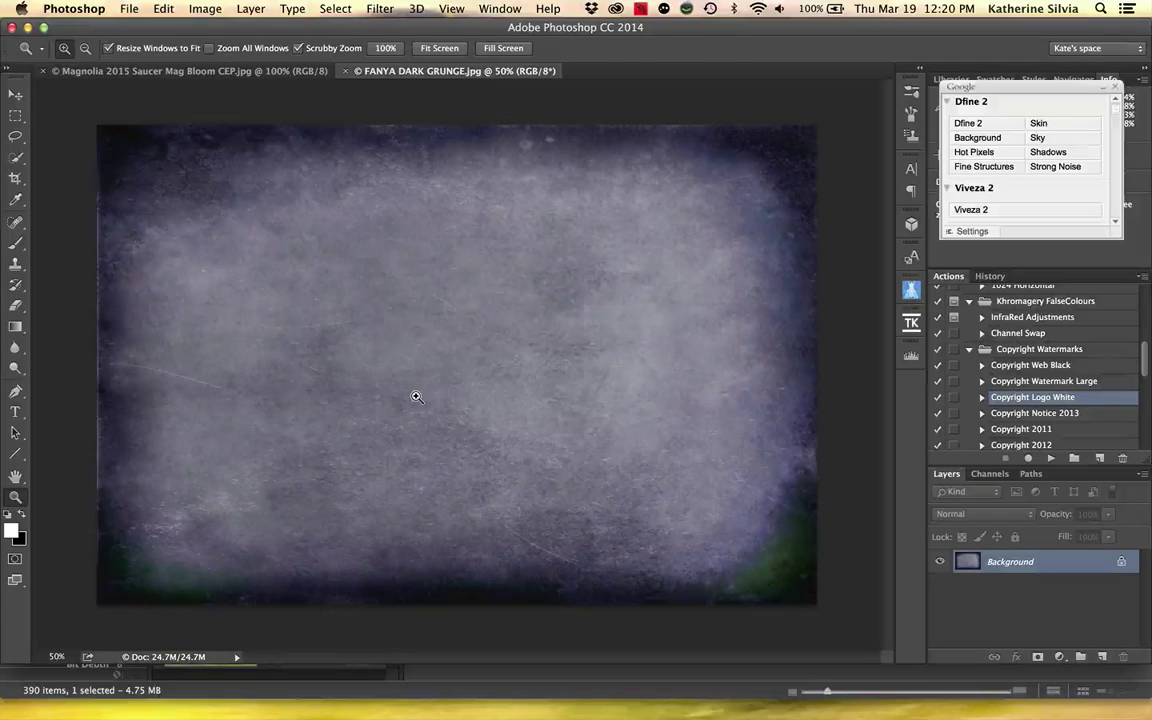
key("v")
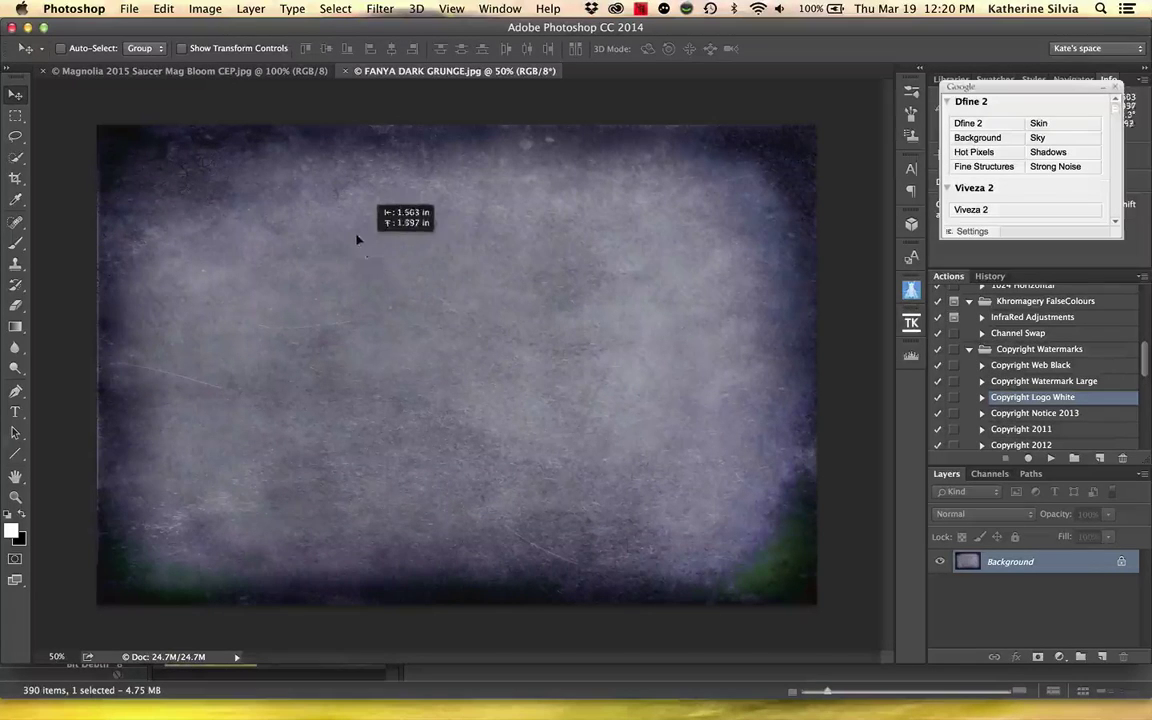
left_click(256, 72)
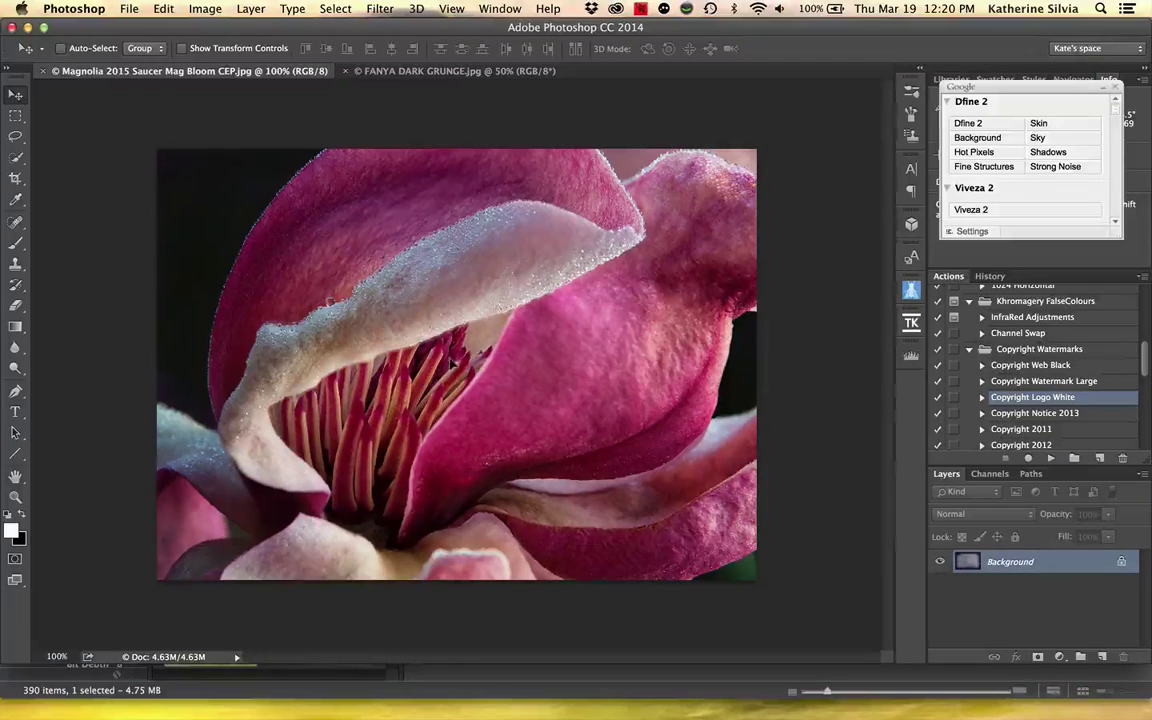
key("super+v")
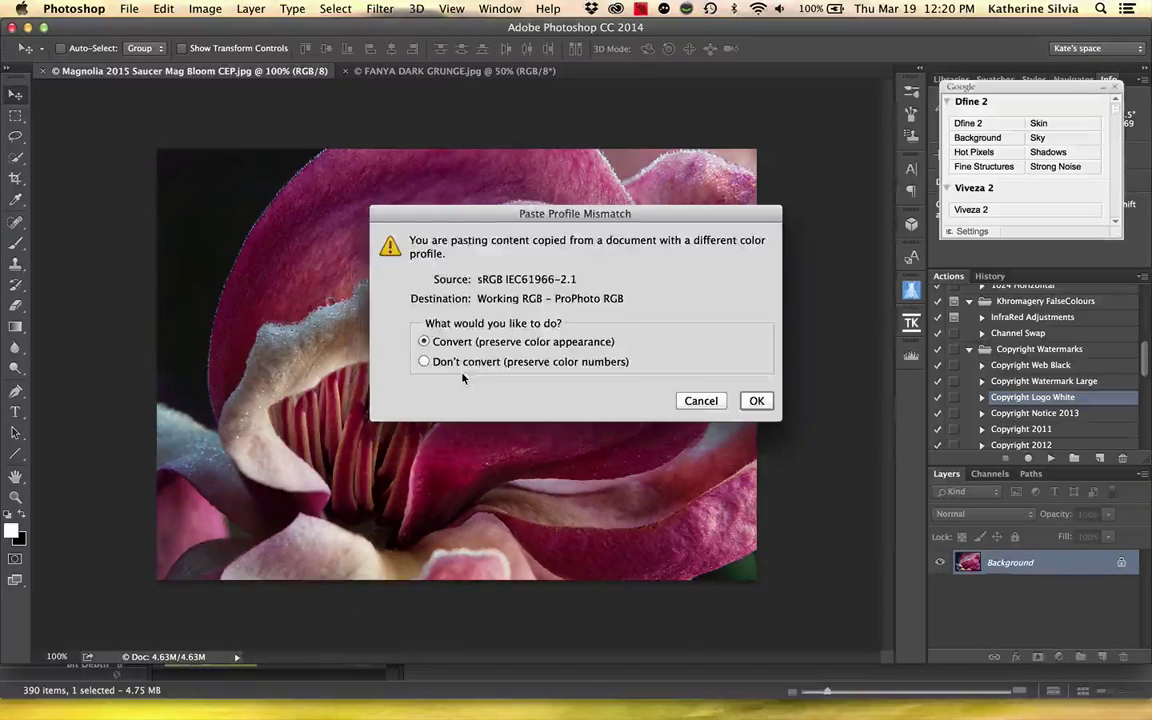
left_click(755, 401)
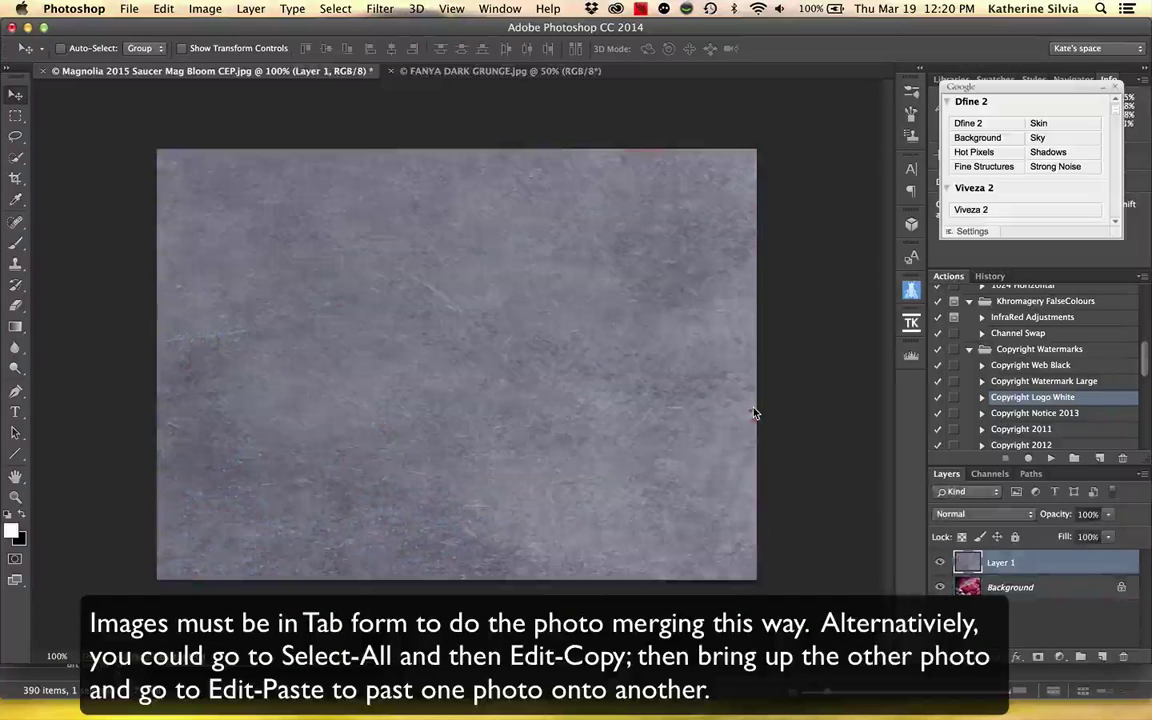
left_click(937, 562)
left_click(937, 562)
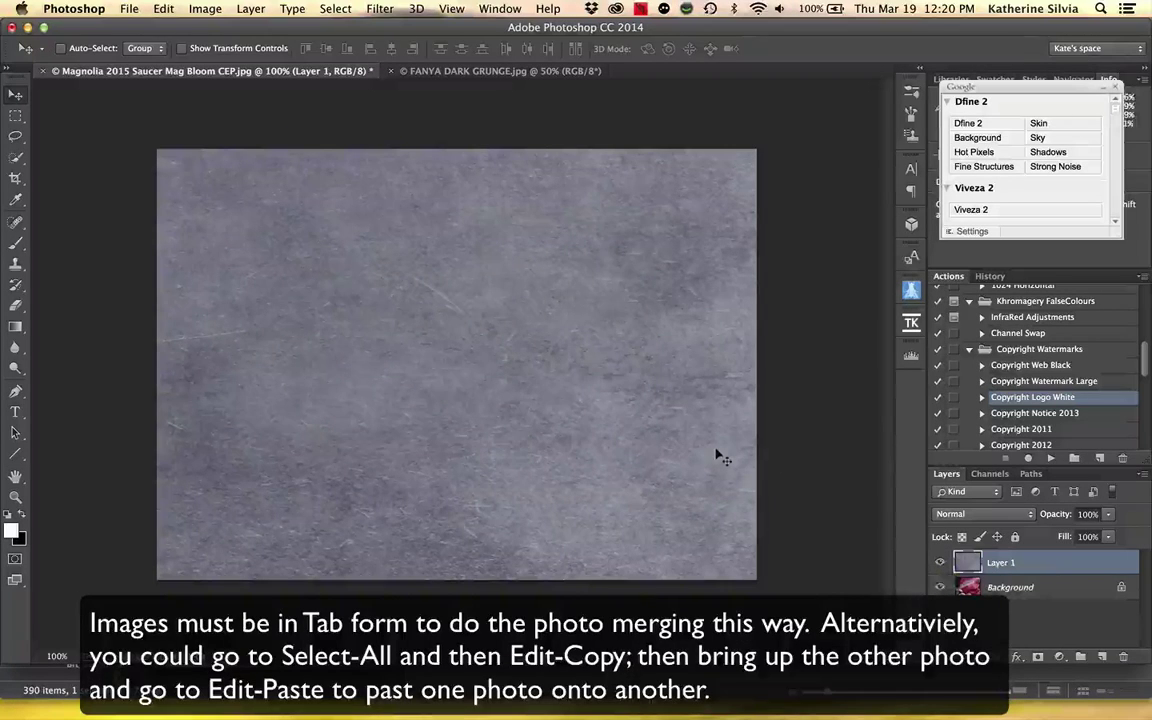
Step: Free-transform the grunge layer down to 41.67% width and 44.92% height to fit the canvas
scroll(718, 457, "down", 3)
scroll(718, 457, "down", 1)
key("super")
key("super+t")
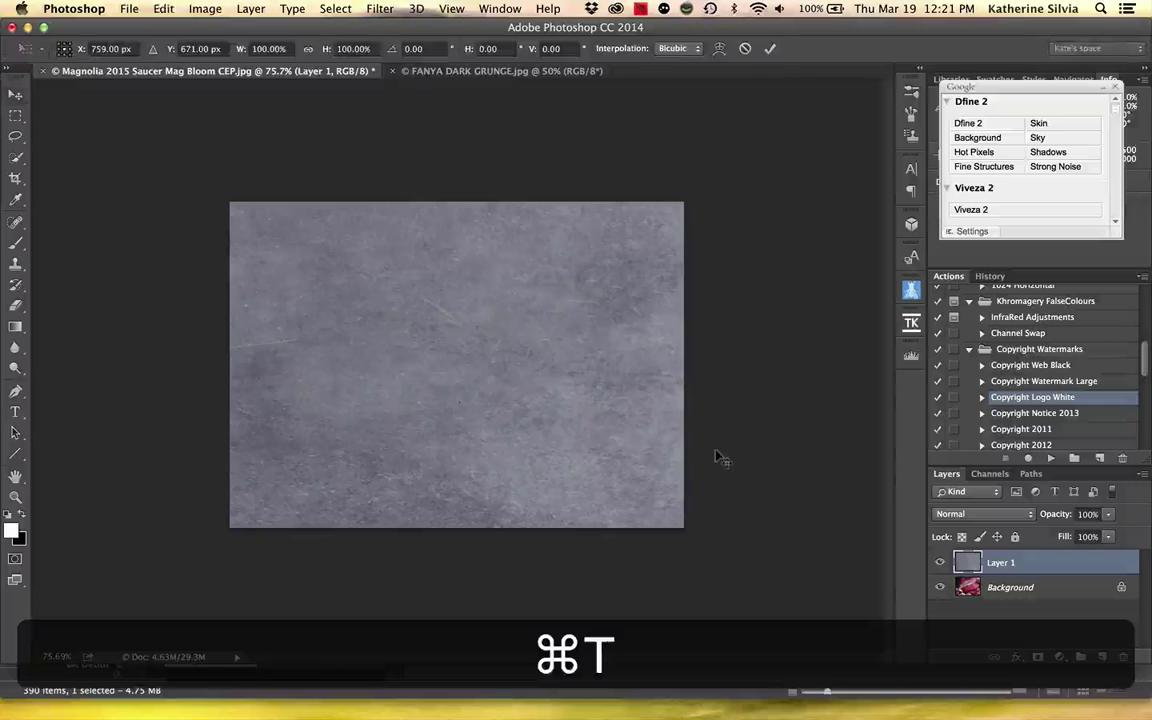
scroll(716, 456, "down", 4)
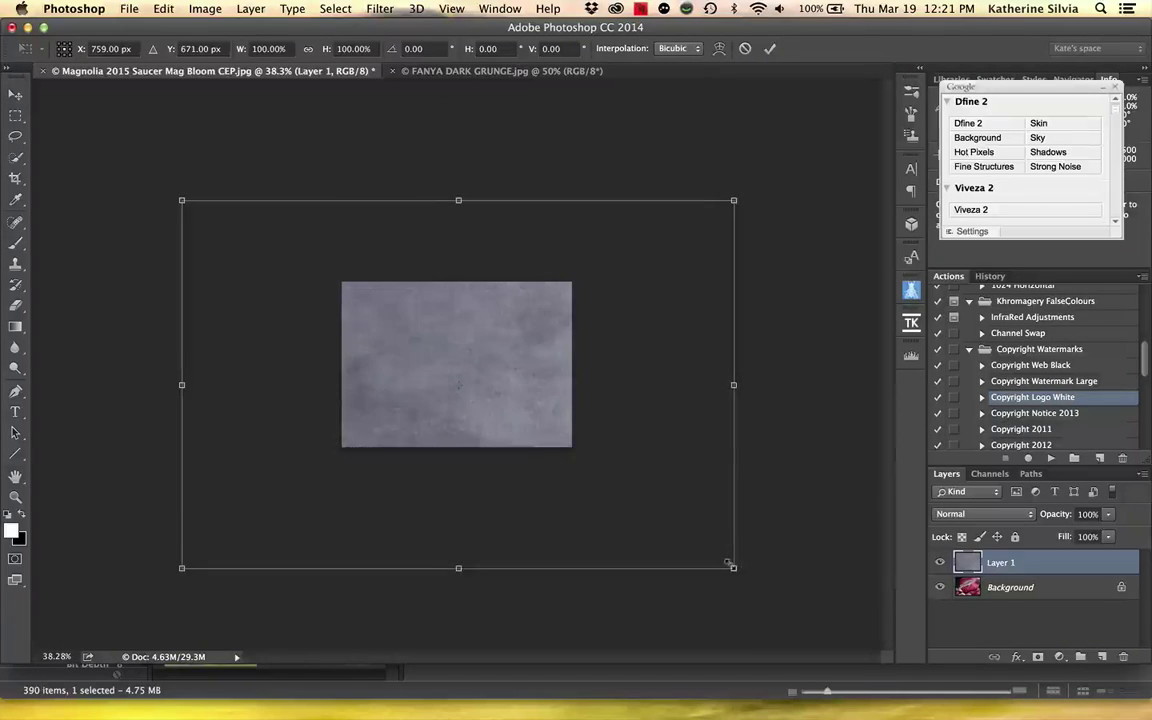
left_click_drag(733, 566, 572, 444)
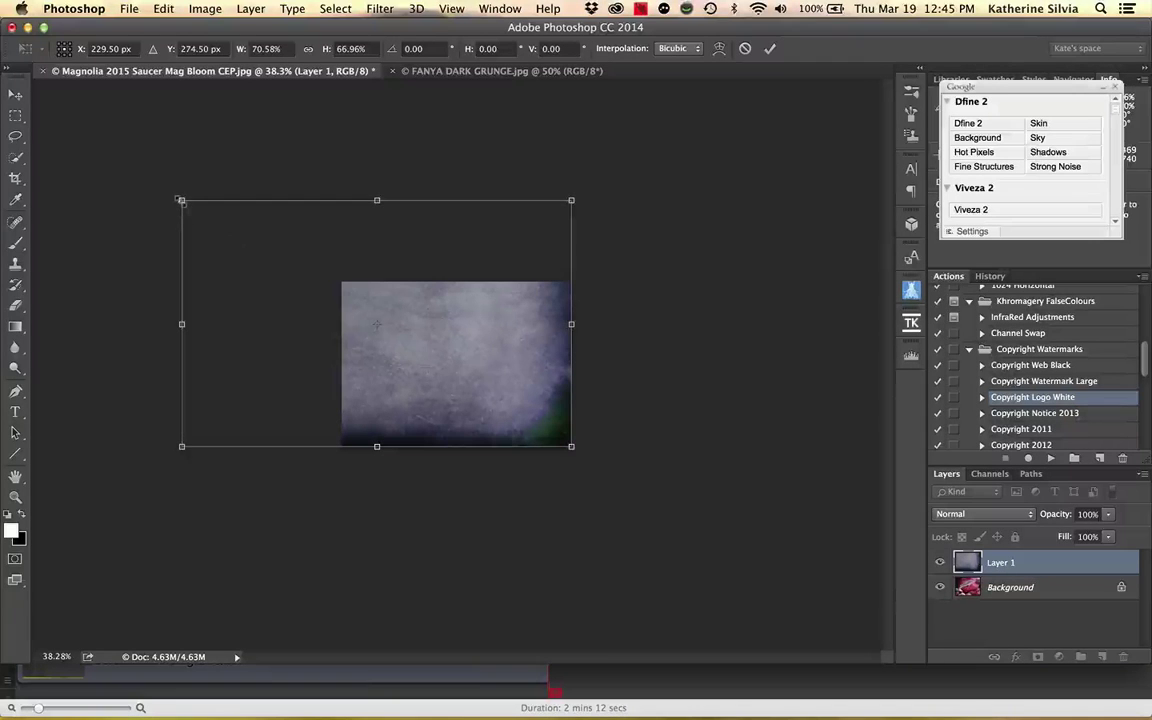
left_click_drag(180, 200, 342, 282)
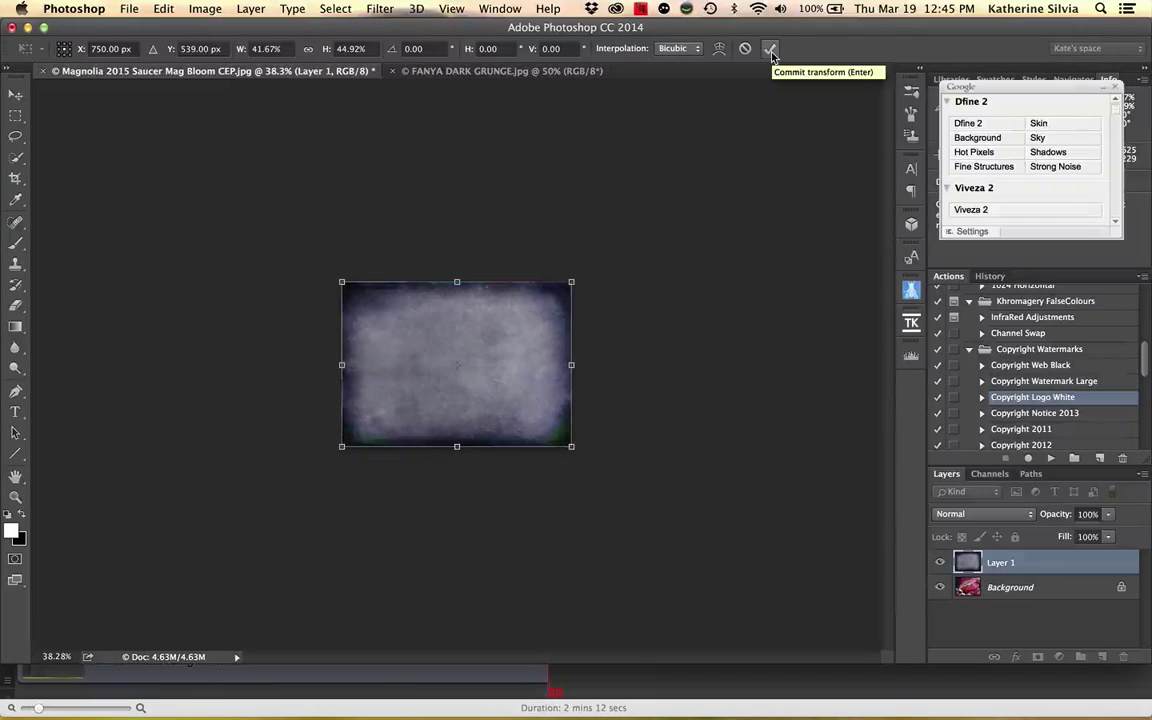
key("Return")
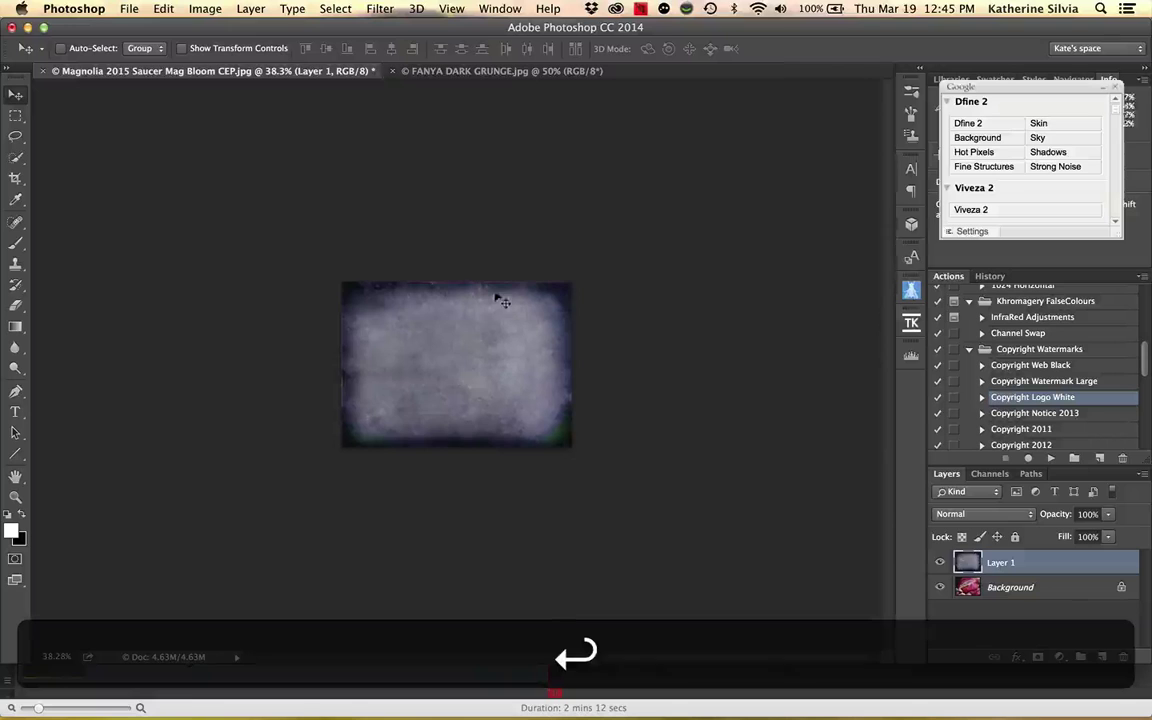
key("z")
left_click(467, 361)
left_click(467, 361)
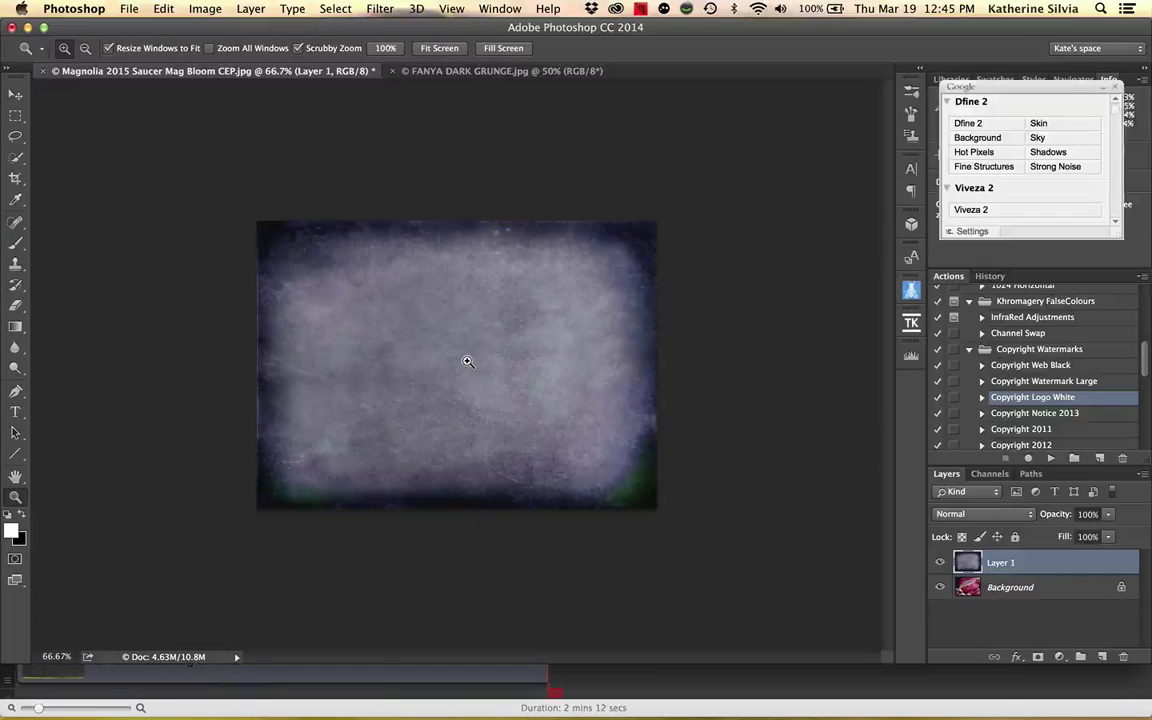
left_click(939, 562)
left_click(939, 562)
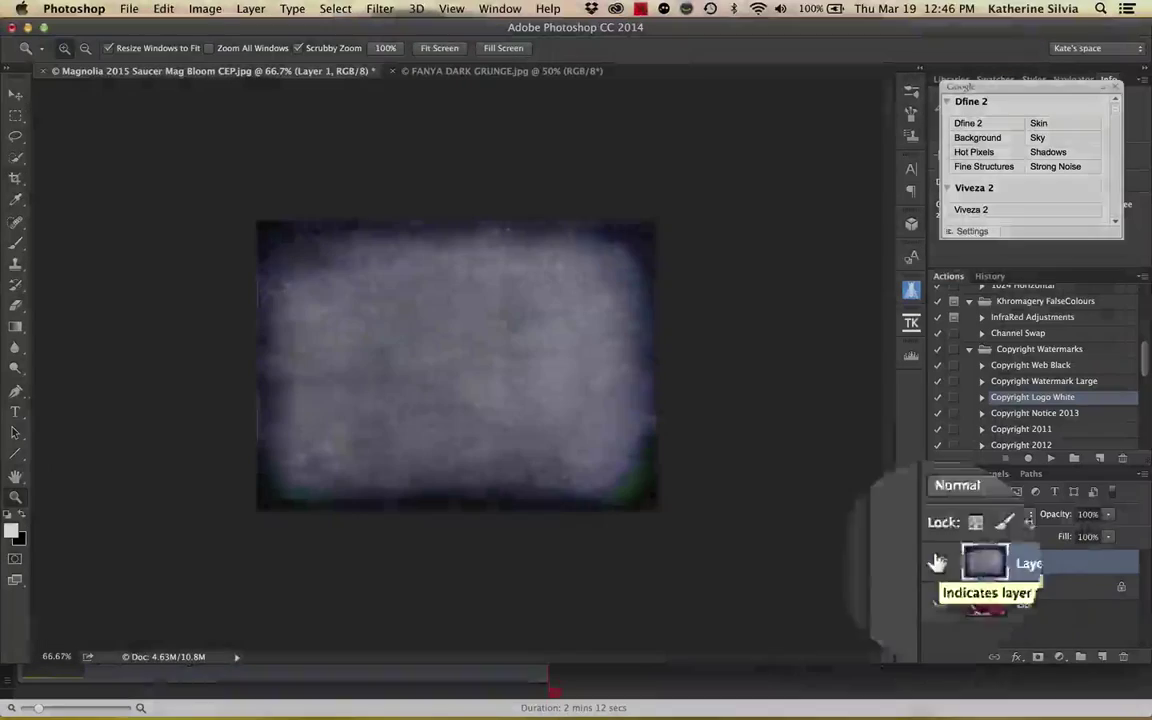
left_click(939, 562)
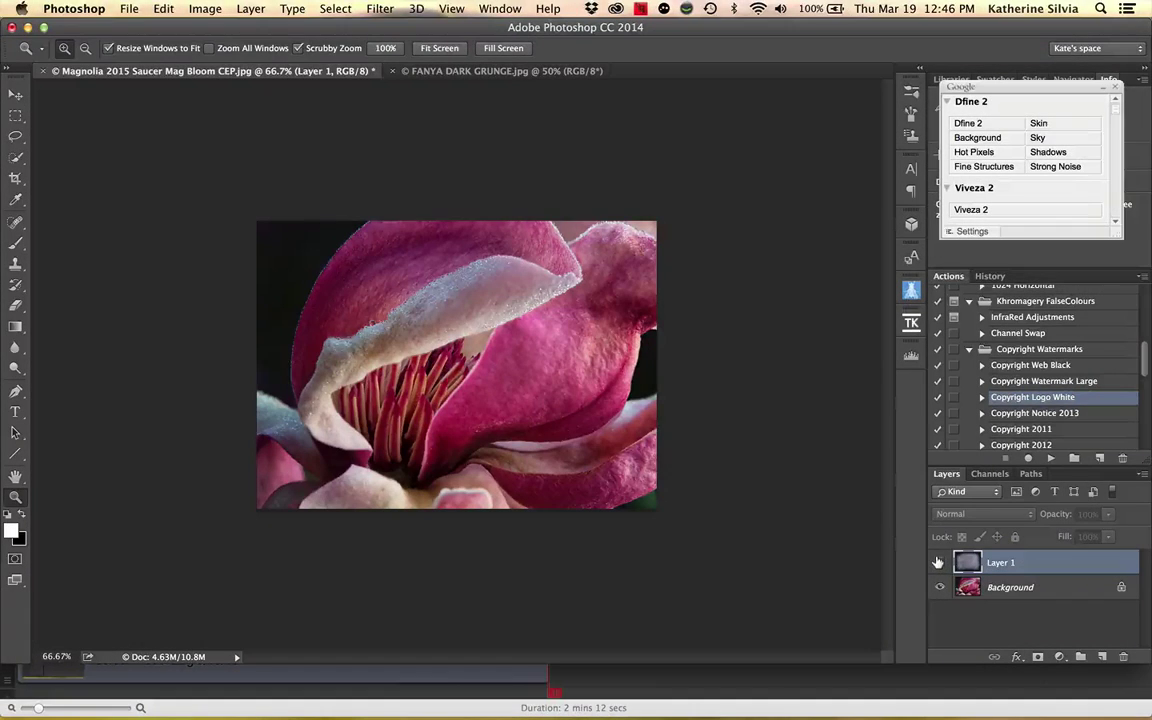
left_click(939, 562)
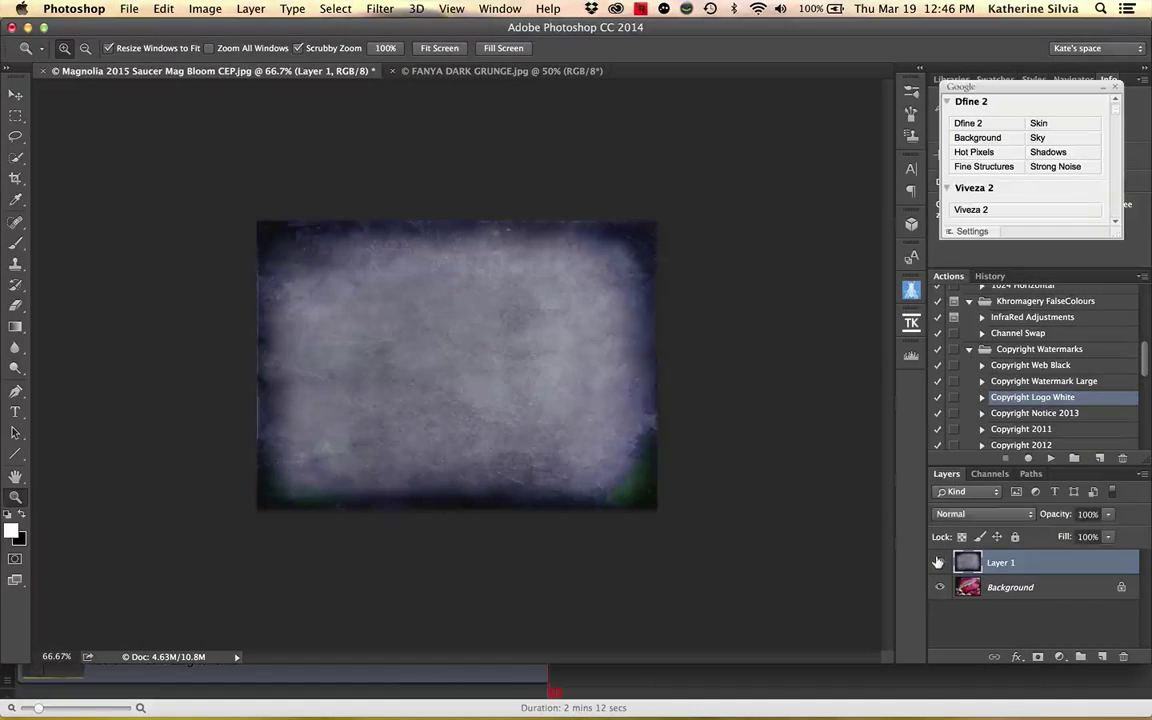
left_click(1031, 515)
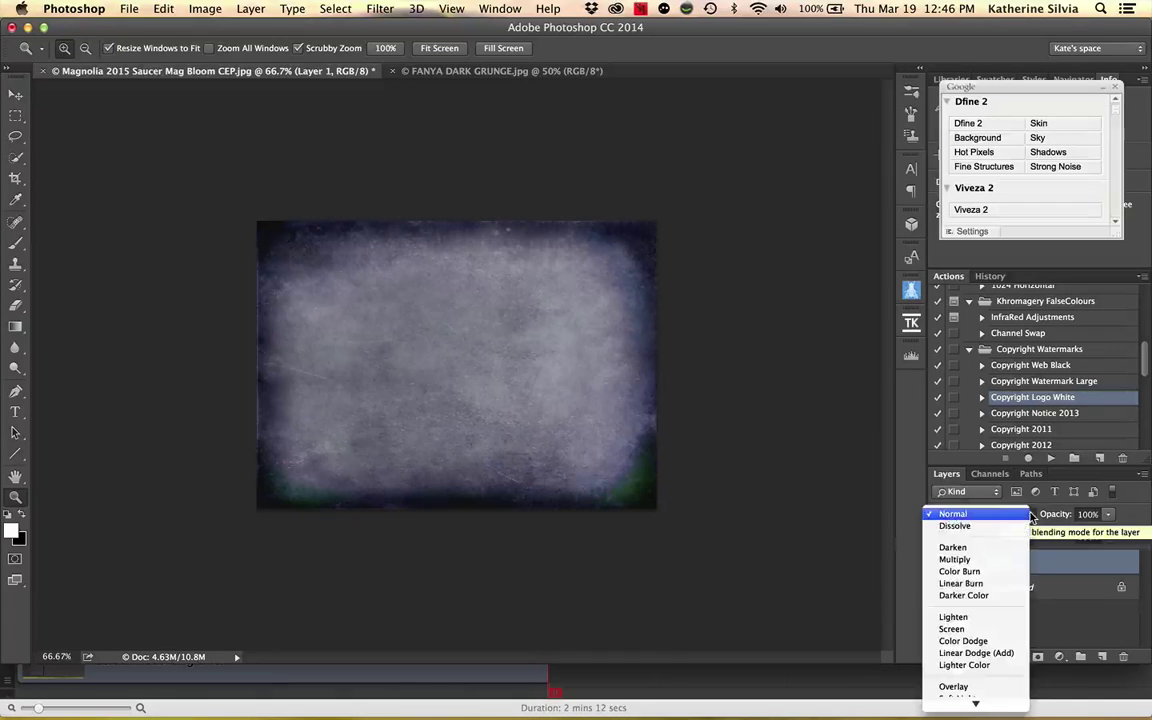
left_click(1012, 549)
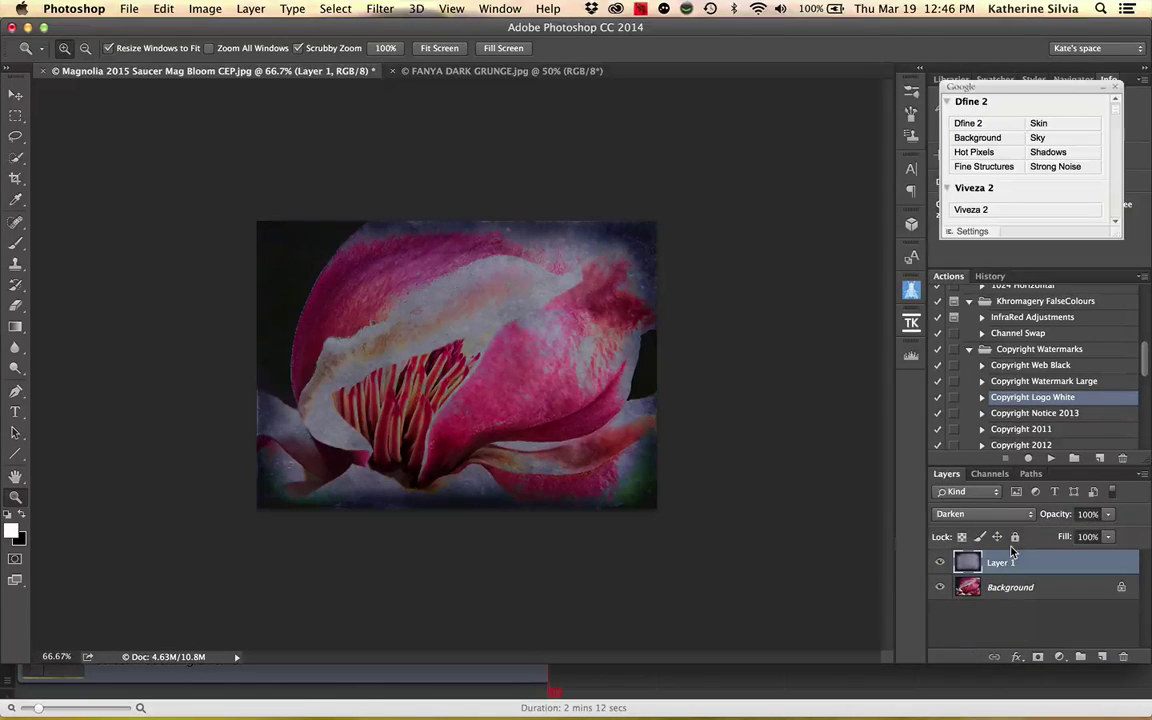
left_click(1027, 515)
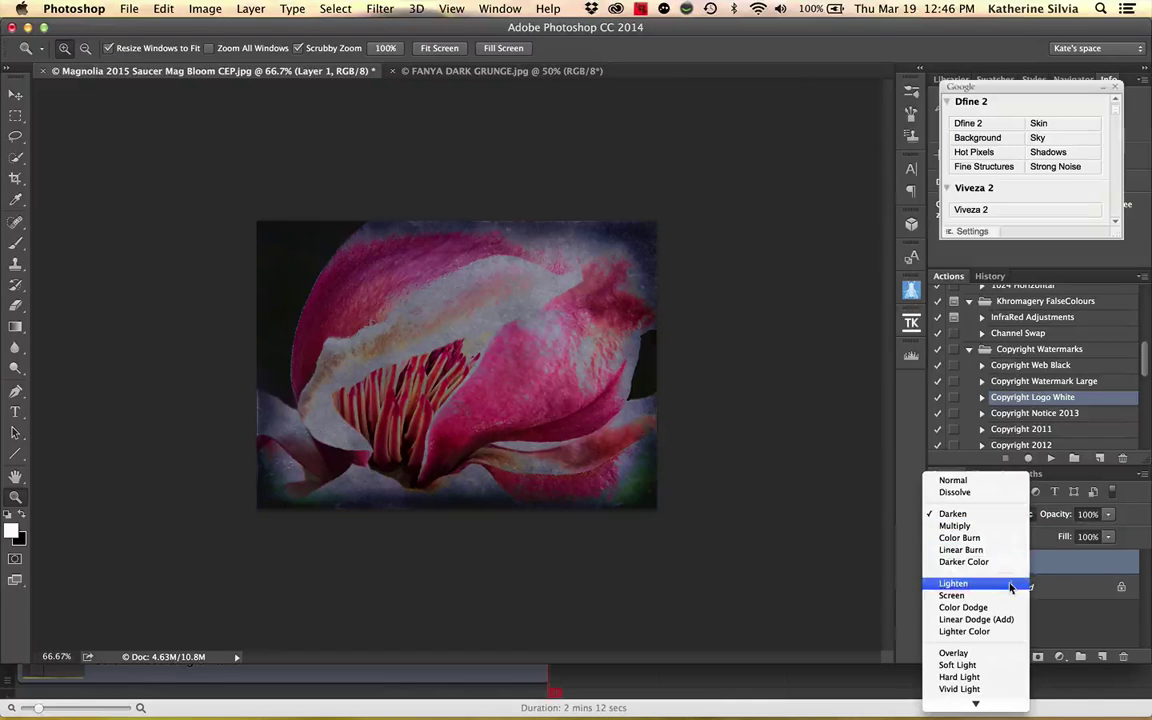
left_click(1015, 583)
left_click(1027, 514)
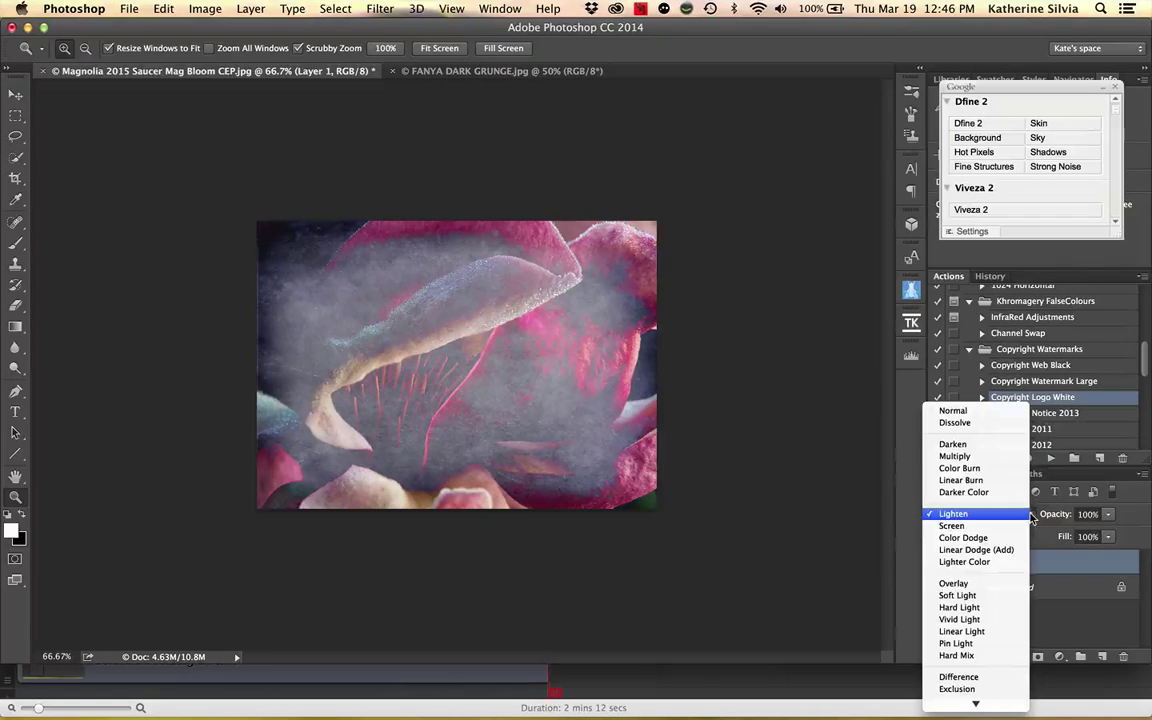
left_click(1013, 585)
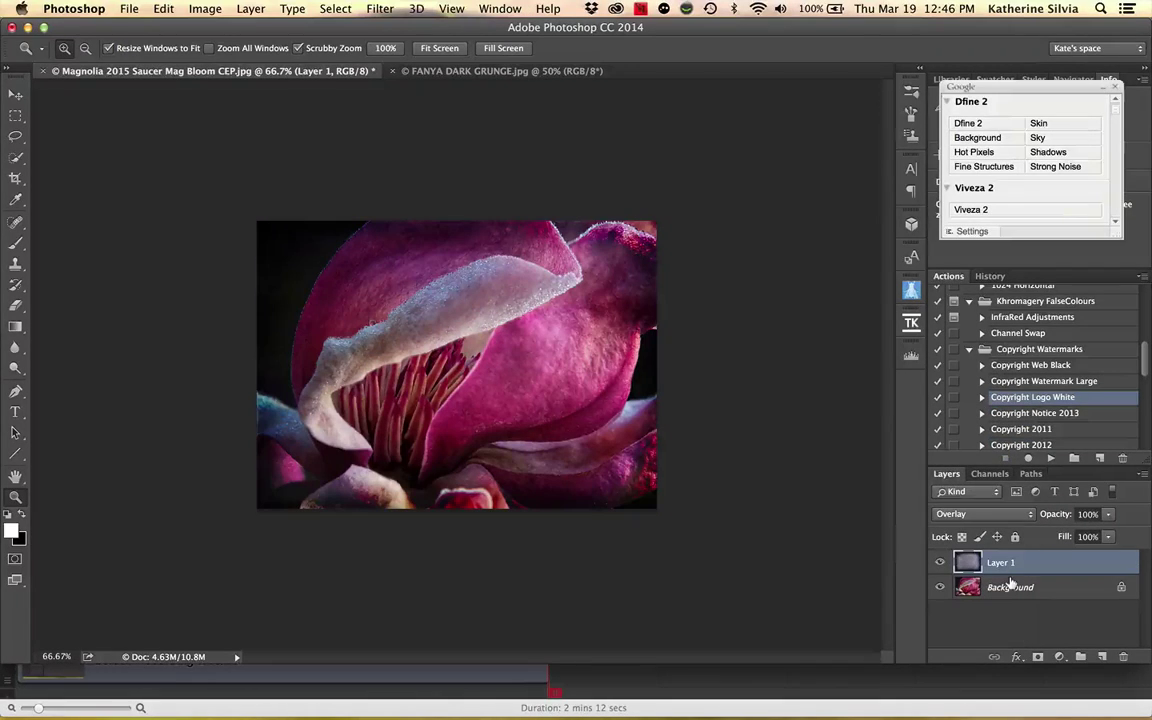
left_click(1023, 516)
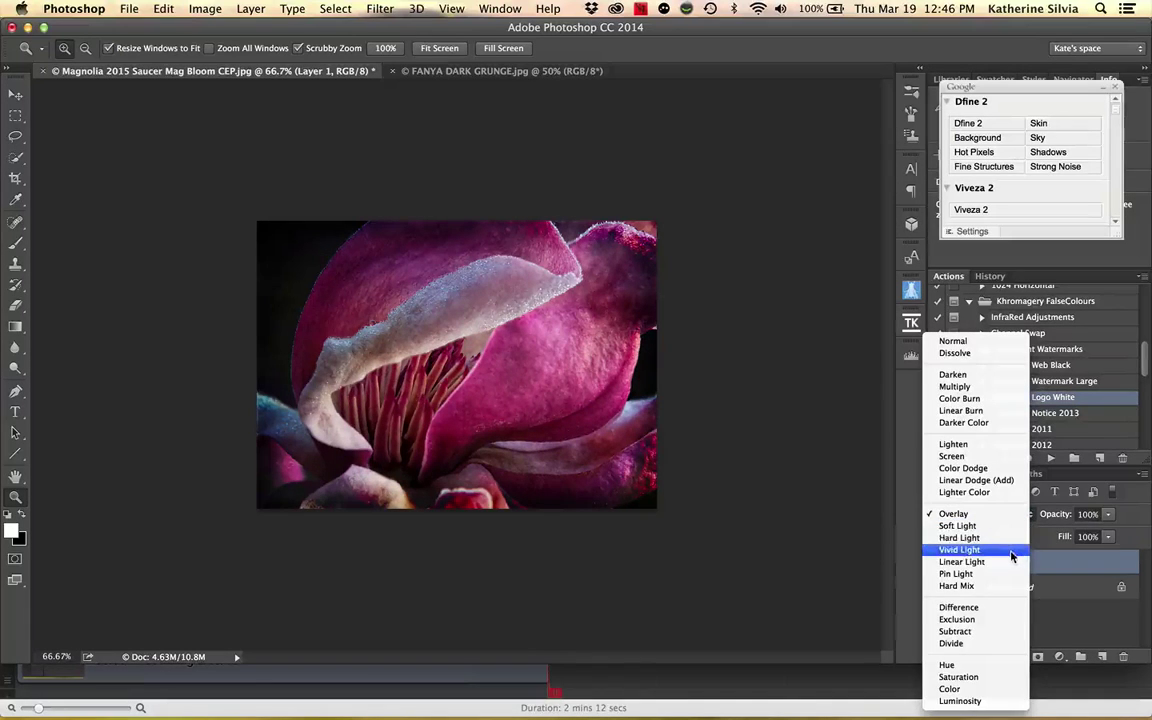
left_click(1010, 549)
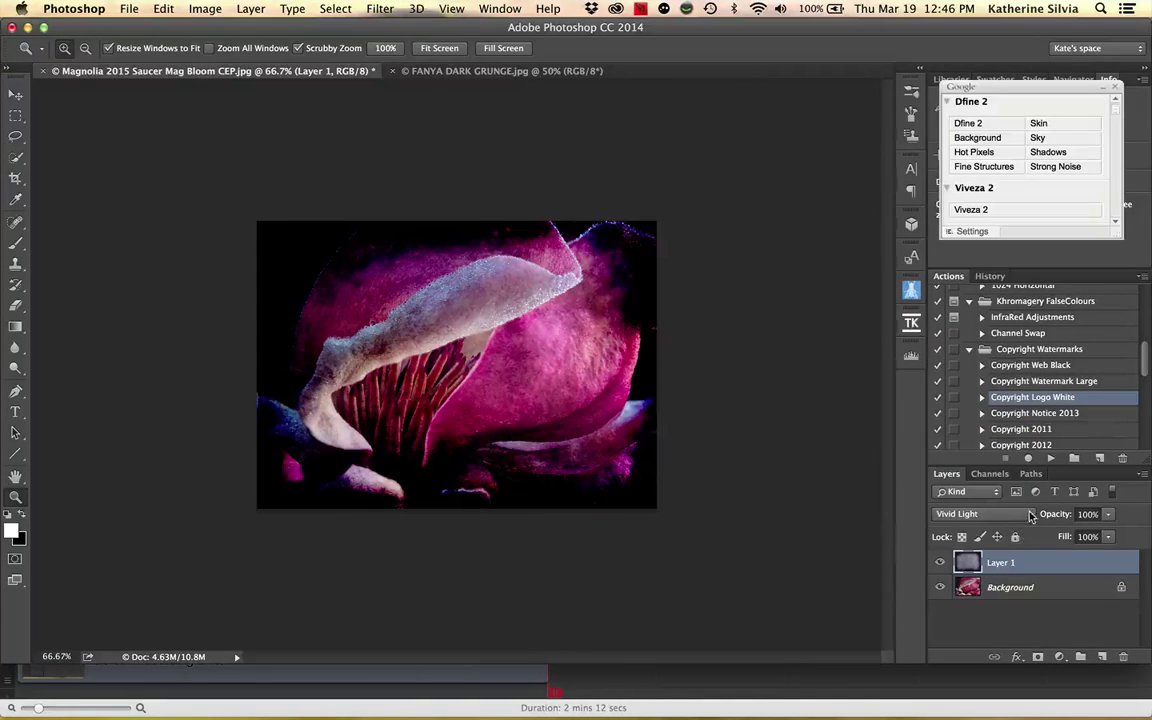
left_click(1020, 516)
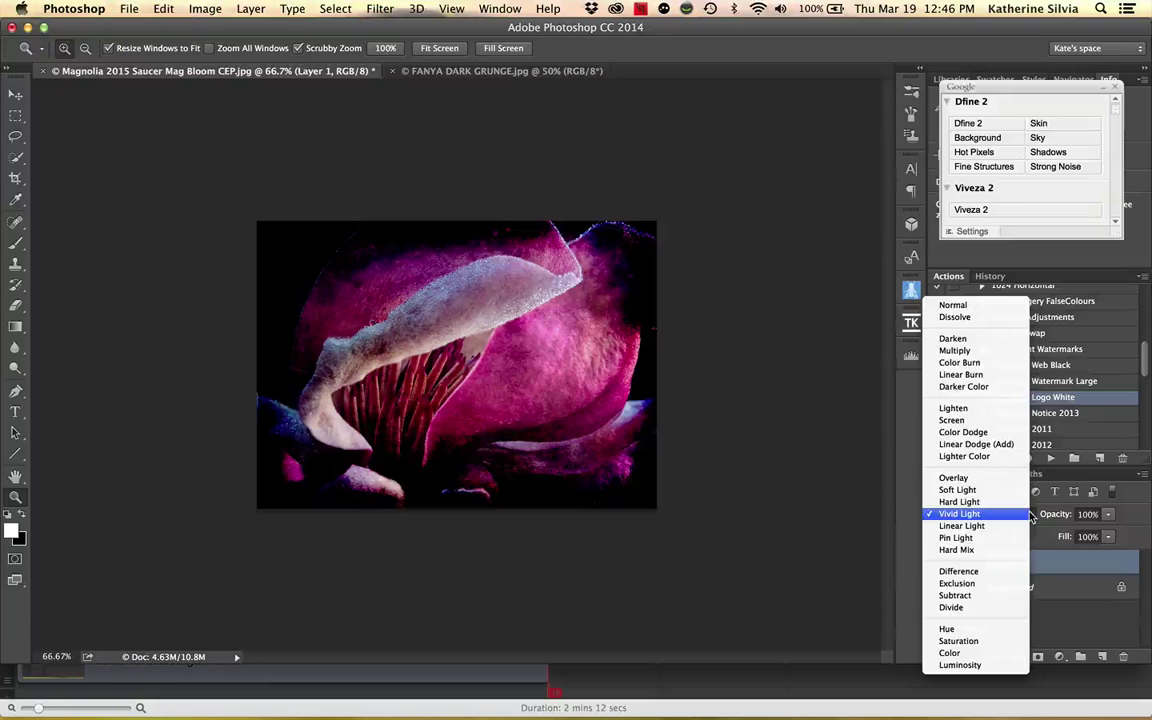
left_click(1009, 312)
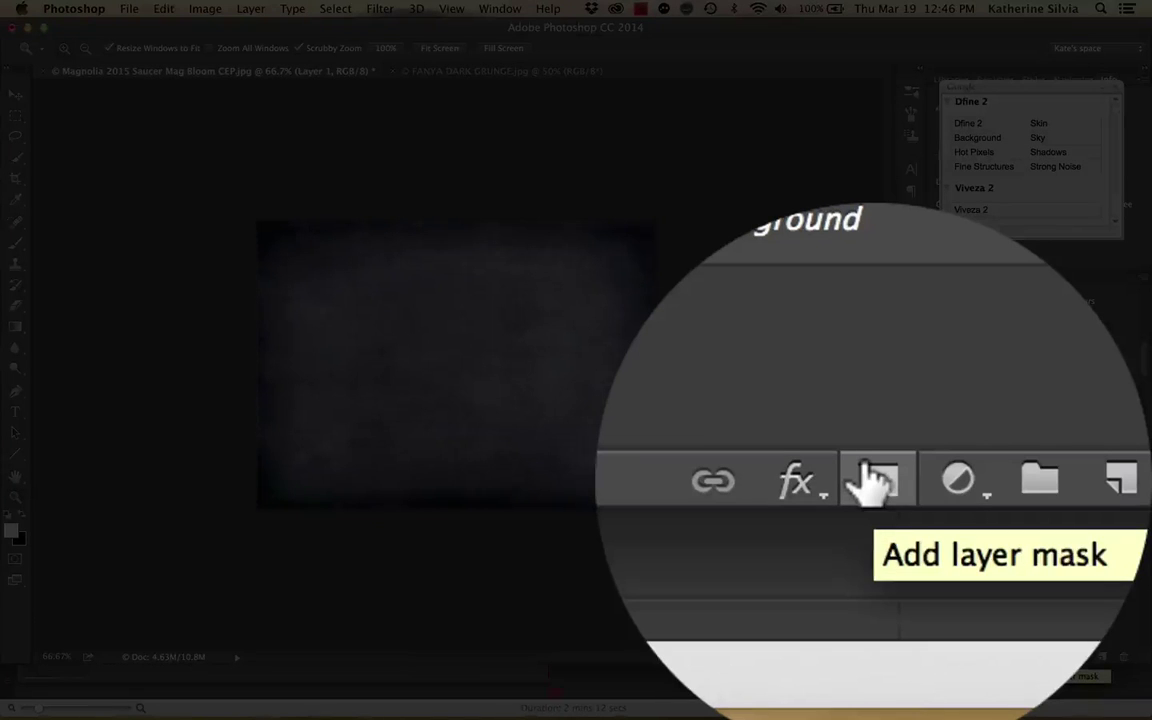
Step: Add a layer mask to Layer 1 and choose the 800 px soft round brush
left_click(1037, 657)
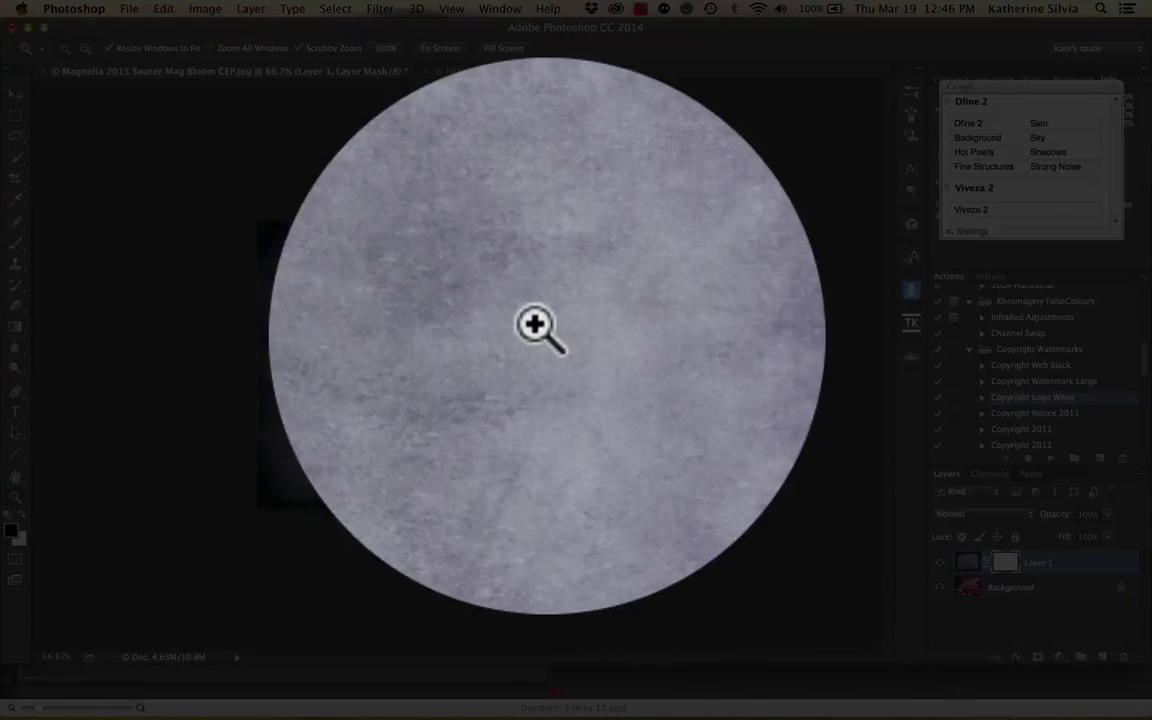
key("b")
right_click(449, 344)
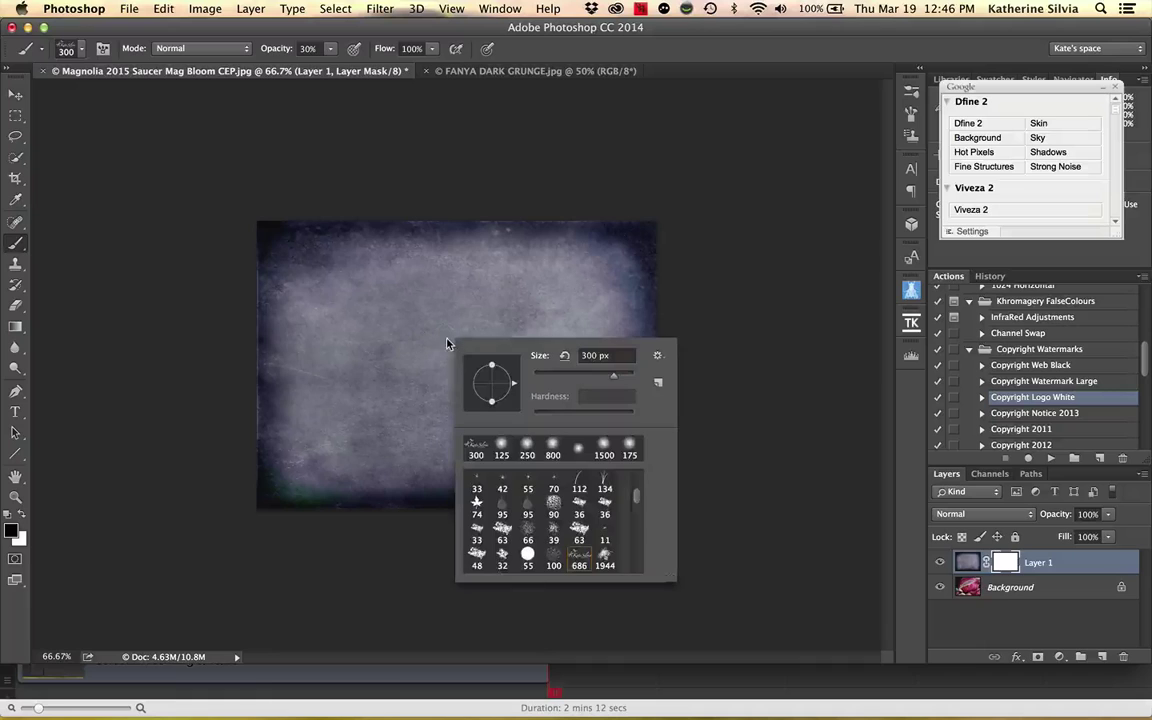
left_click(553, 447)
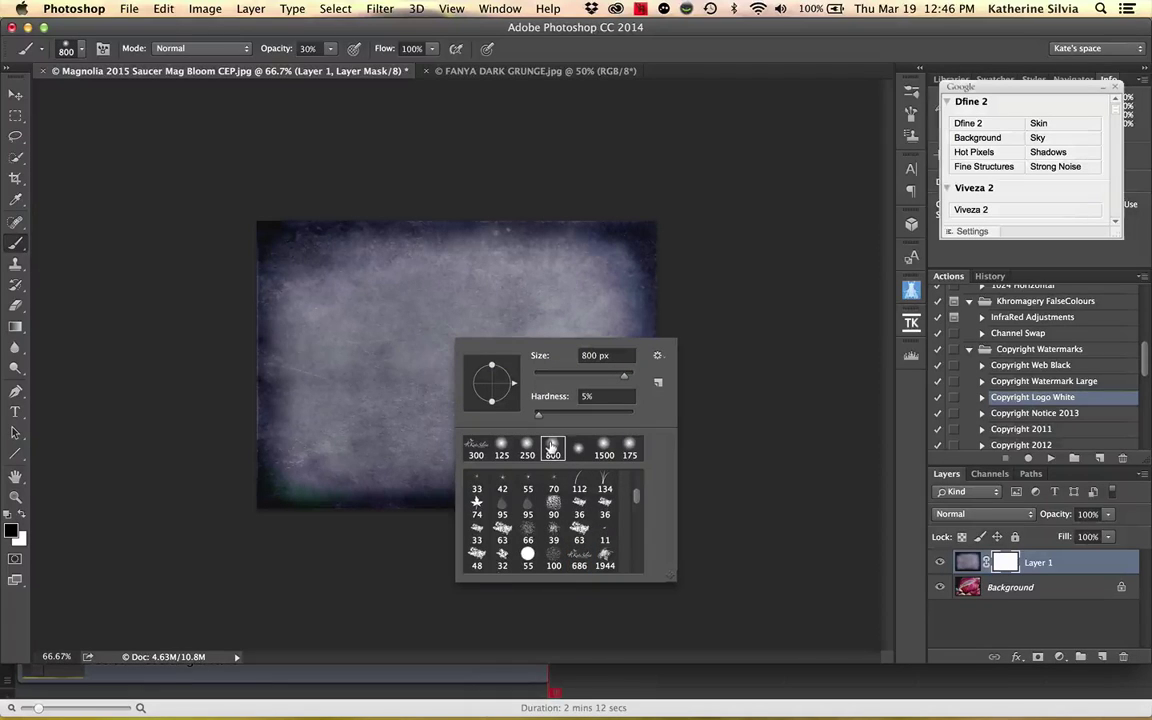
left_click(415, 325)
key("super+z")
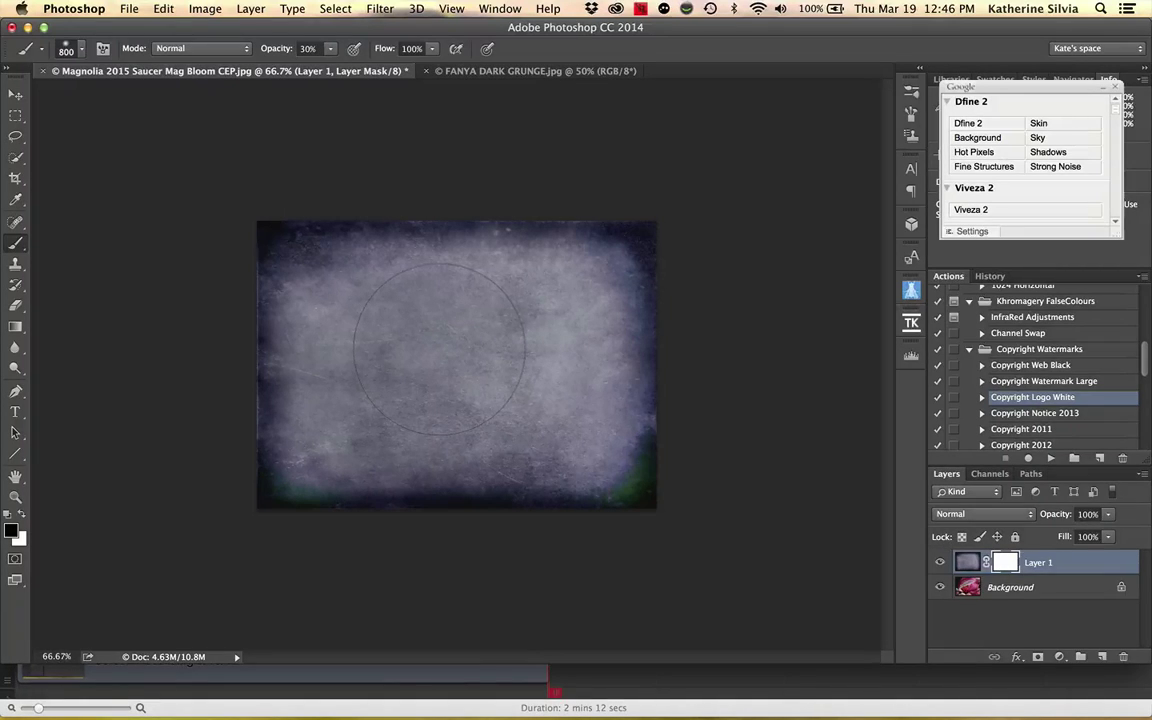
Step: Paint black at 100% opacity across the centre of the mask to reveal the magnolia
key("0")
left_click(448, 370)
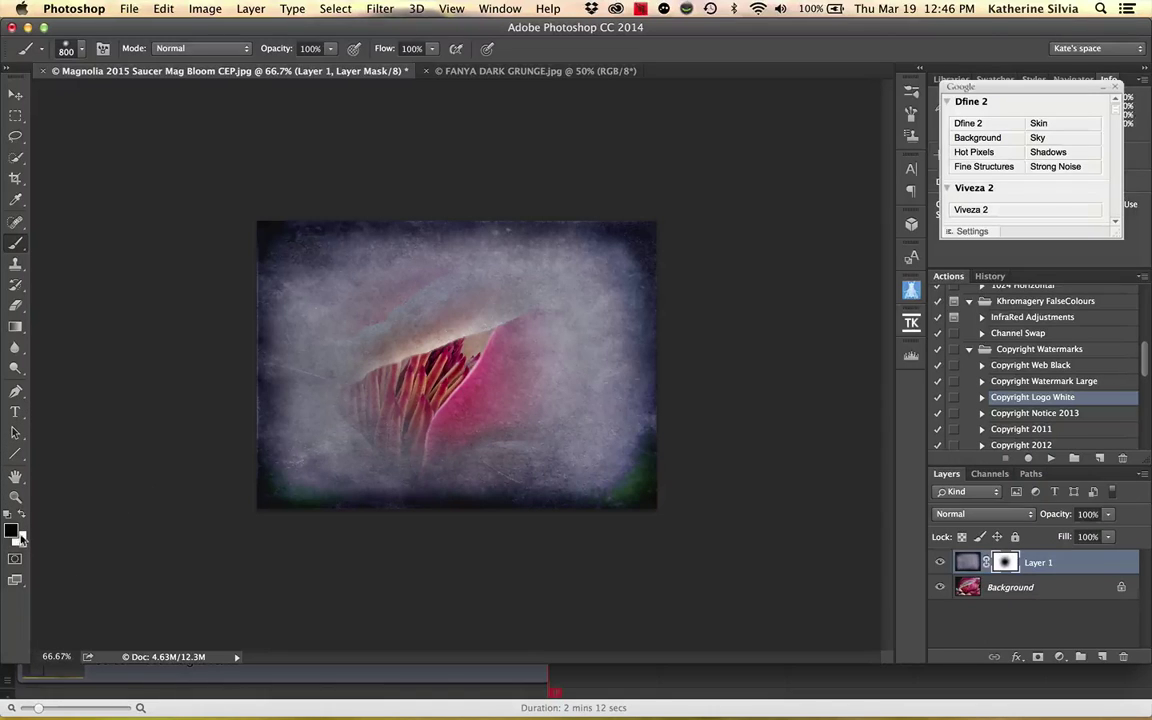
key("x")
mouse_move(432, 373)
left_mouse_down()
mouse_move(390, 372)
mouse_move(404, 400)
mouse_move(330, 300)
mouse_move(420, 400)
mouse_move(470, 340)
mouse_move(530, 300)
mouse_move(520, 240)
mouse_move(420, 410)
mouse_move(430, 360)
mouse_move(450, 350)
mouse_move(400, 430)
mouse_move(530, 370)
left_mouse_up()
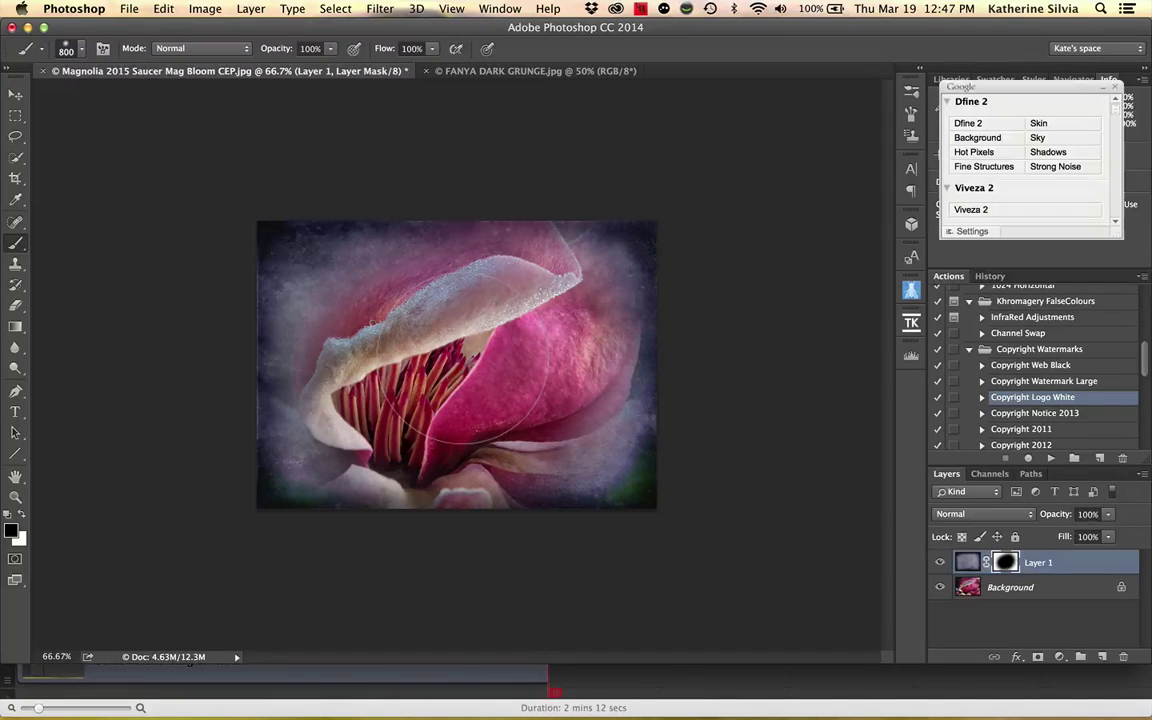
Step: At 30% brush opacity, softly reveal more flower in the upper left, then compare before and after
left_click(331, 50)
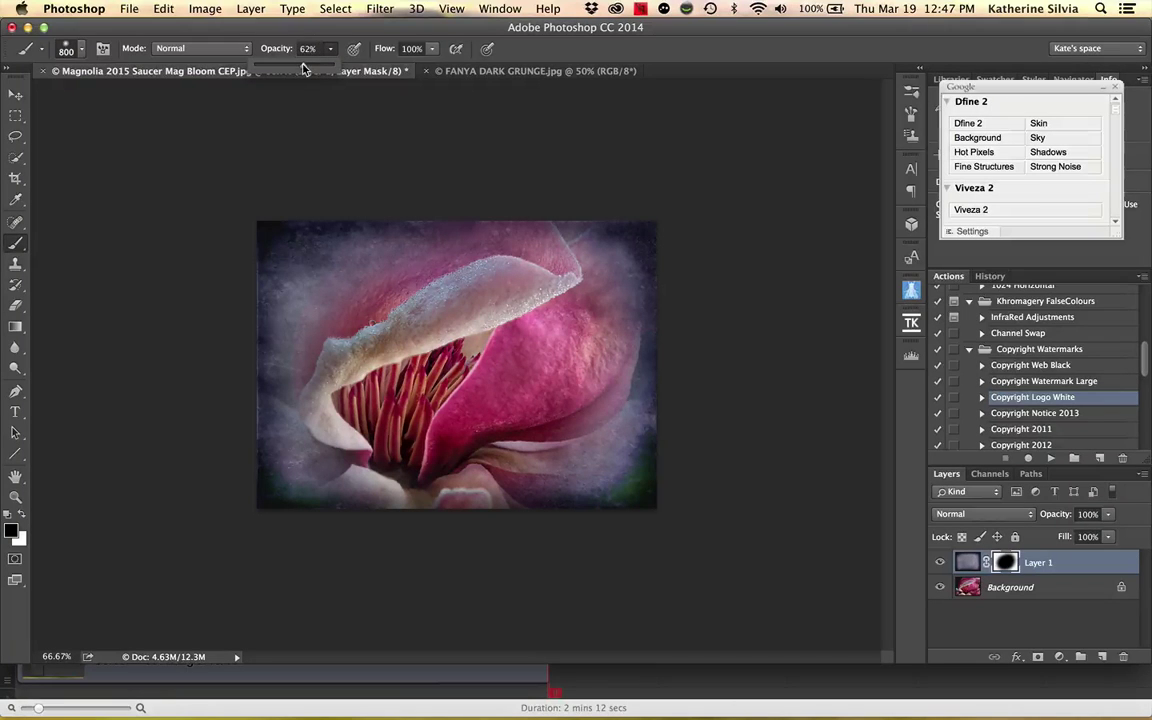
left_click(330, 52)
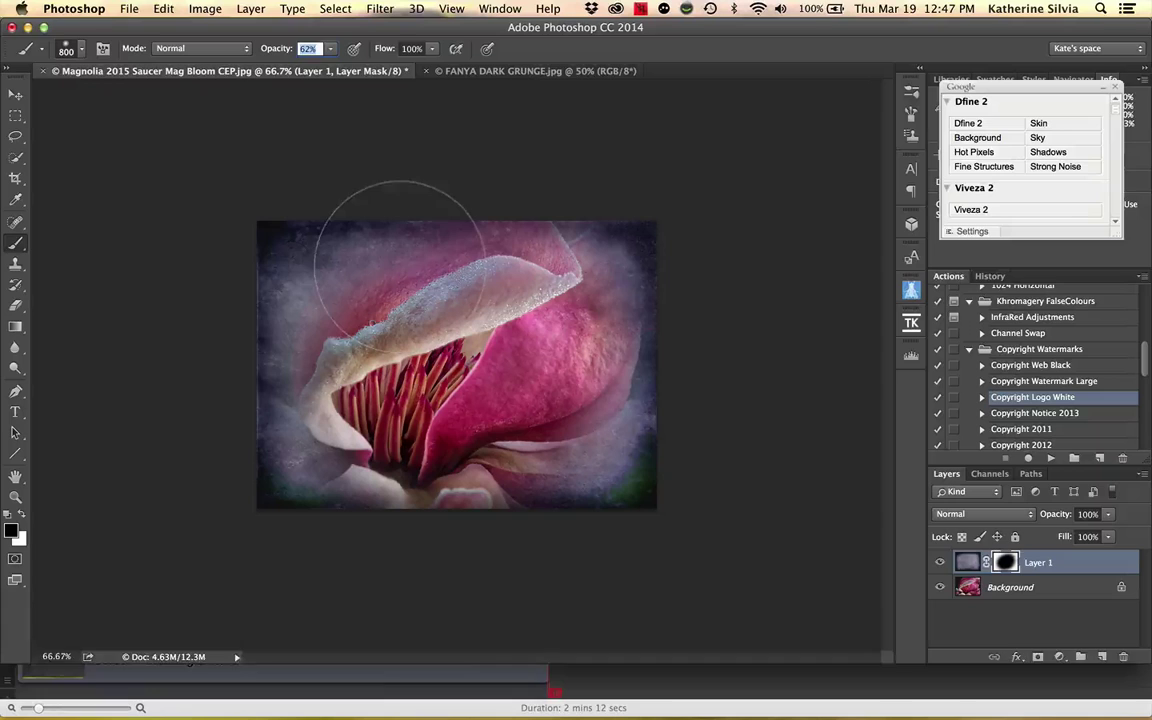
type("30")
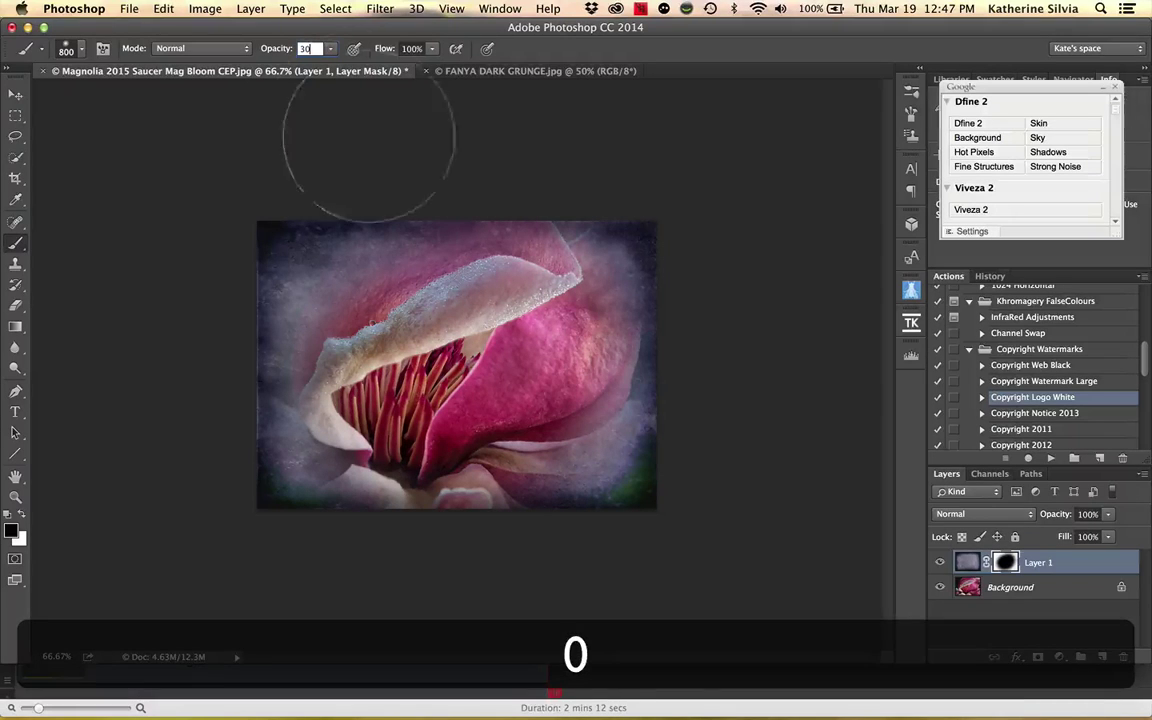
left_click(330, 52)
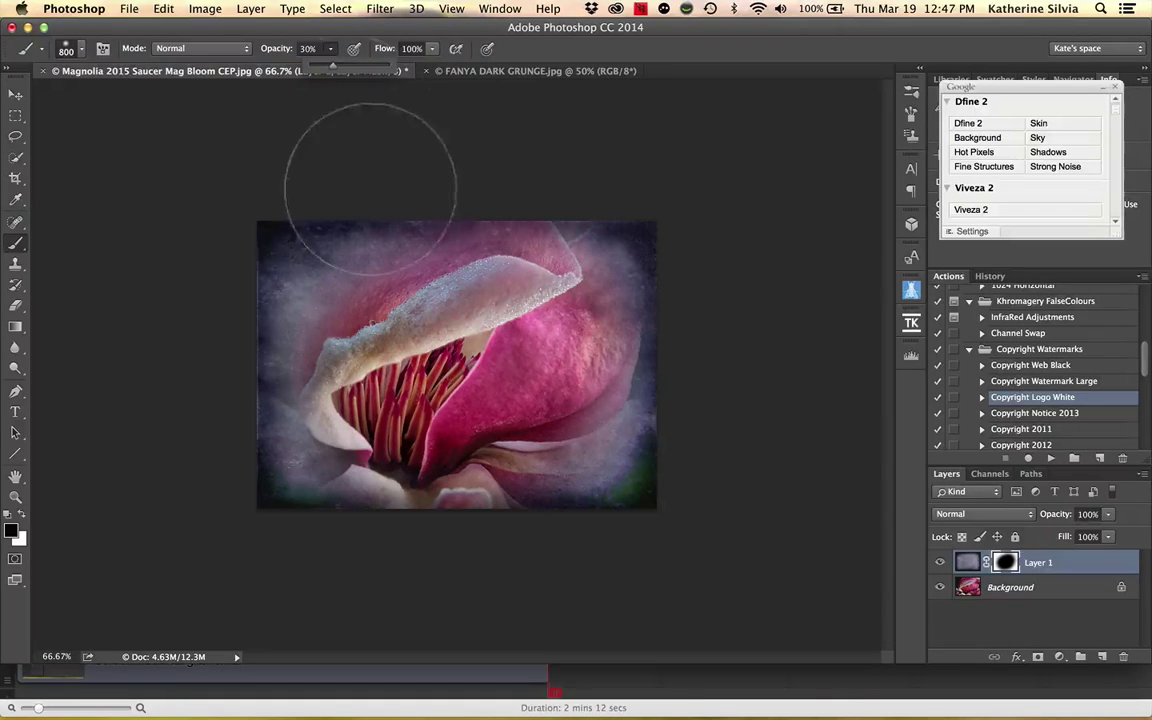
left_click_drag(373, 159, 340, 240)
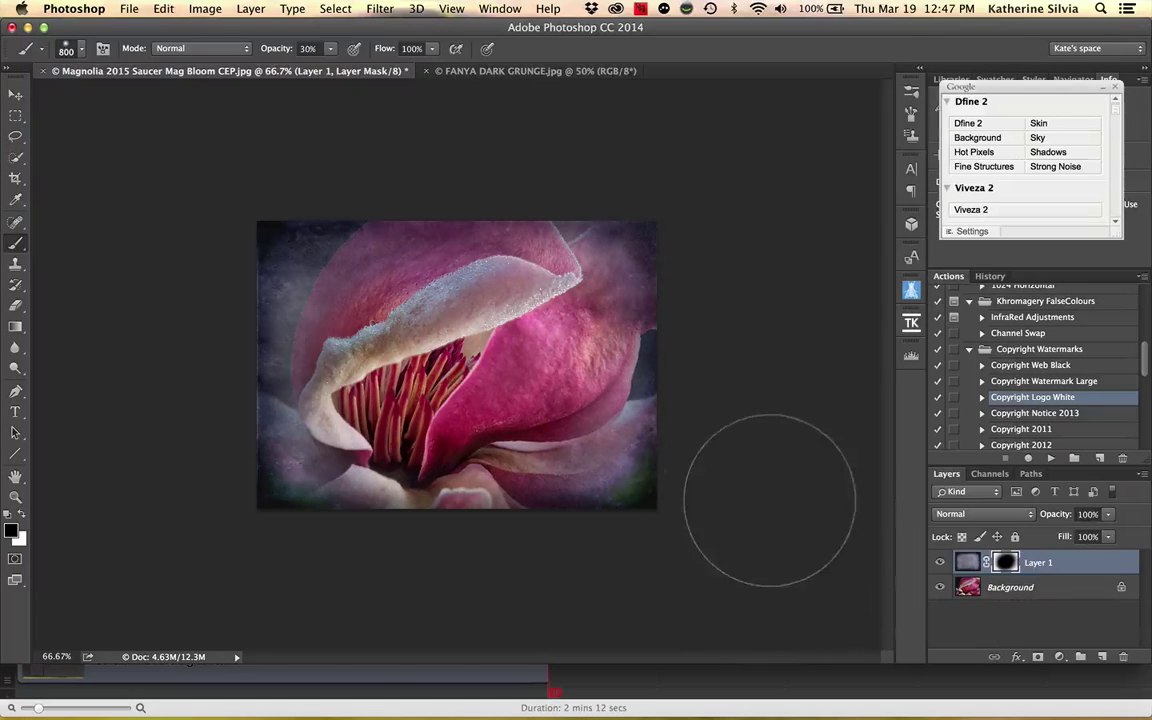
left_click(938, 562)
left_click(938, 562)
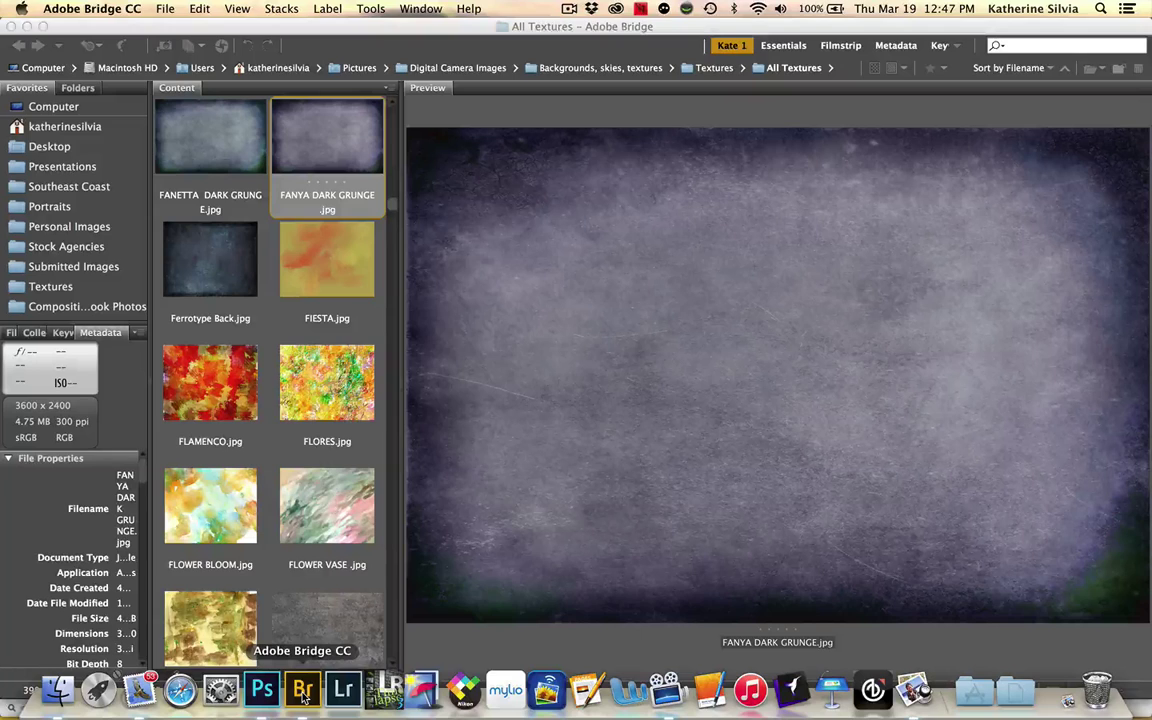
Step: Return to the Adding Textures folder in Bridge and open Pineapple Fountain Sunrise Backlight_HDR.jpg
left_click(302, 690)
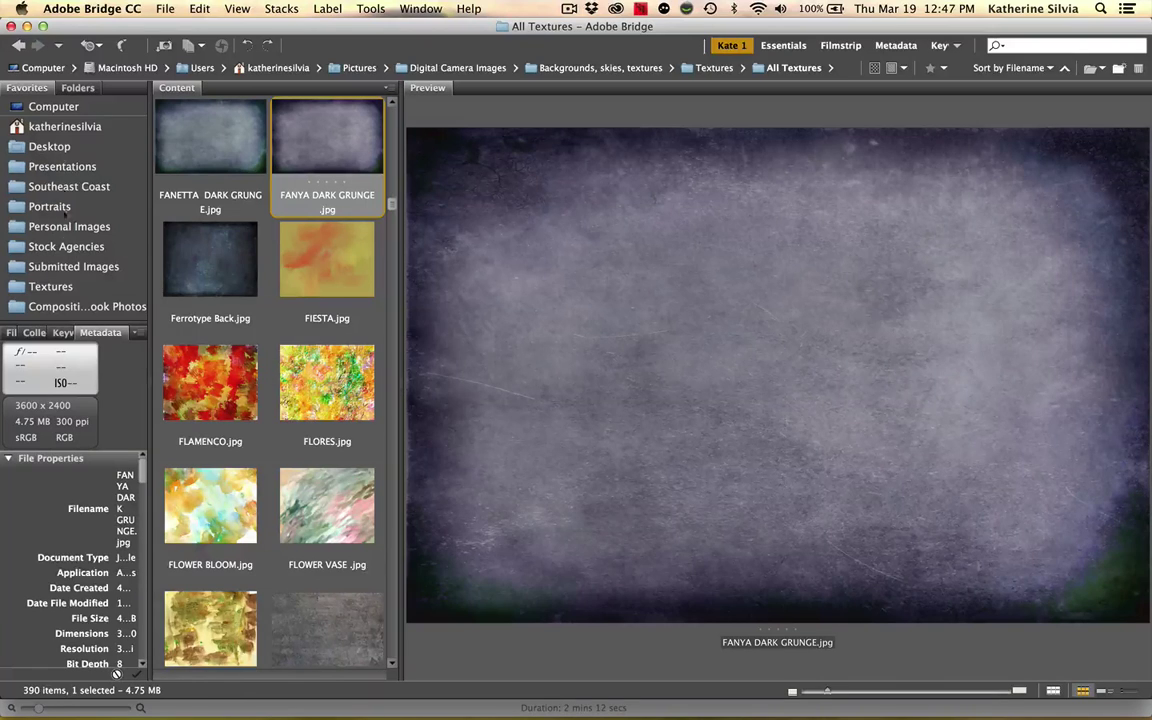
left_click(15, 45)
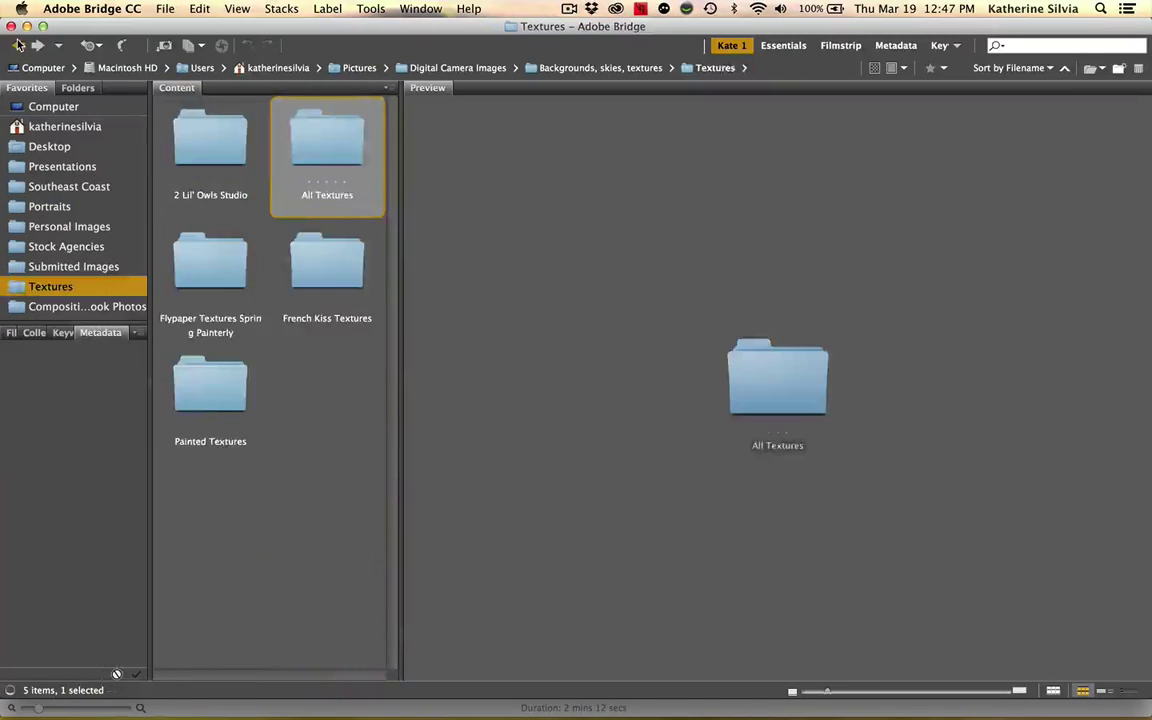
left_click(15, 45)
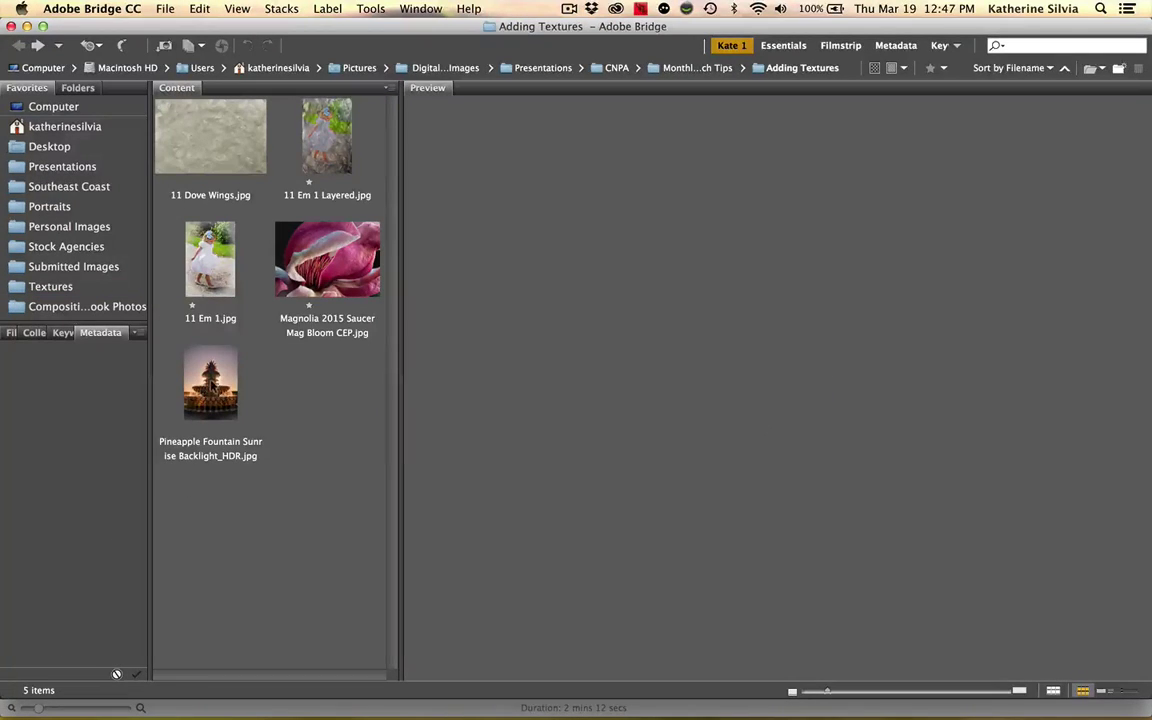
left_click(211, 386)
double_click(211, 386)
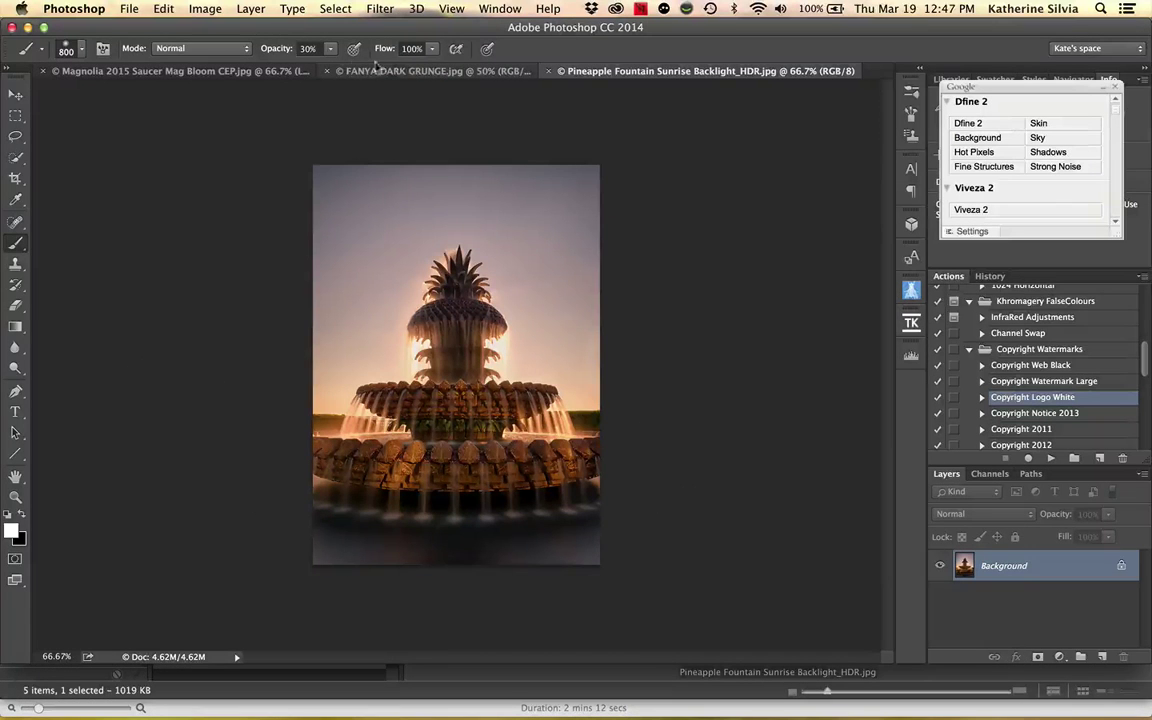
Step: Close FANYA DARK GRUNGE and the Magnolia document, discarding the Magnolia changes
left_click(328, 72)
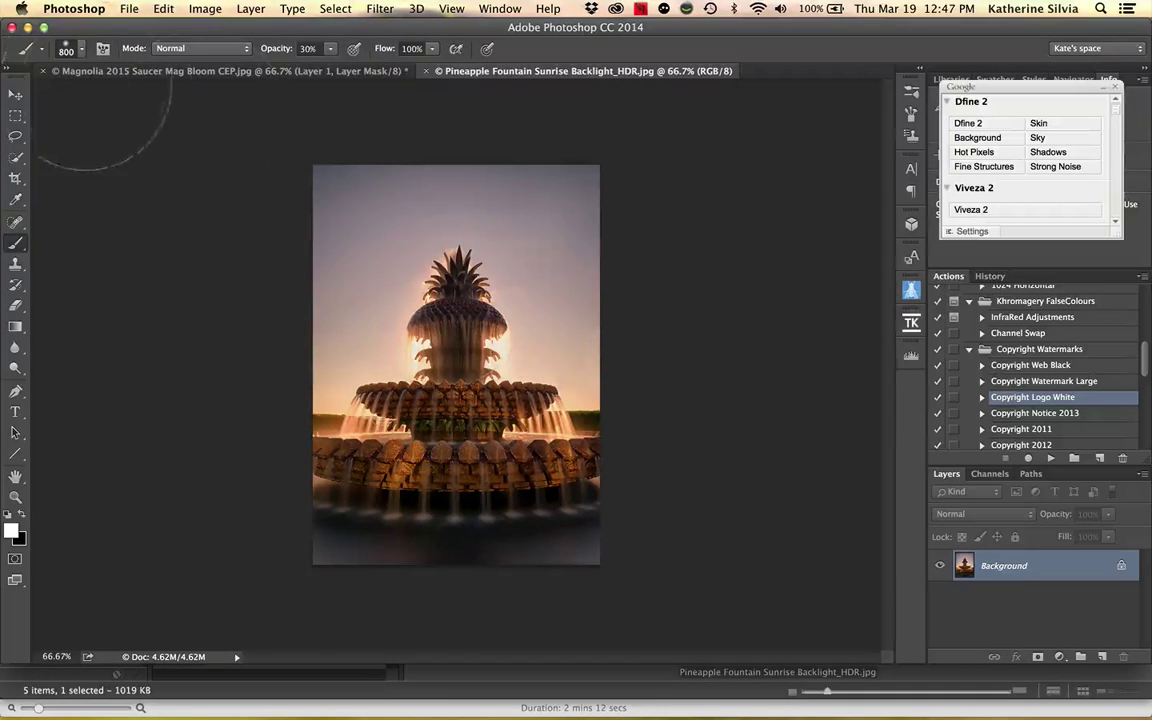
left_click(42, 71)
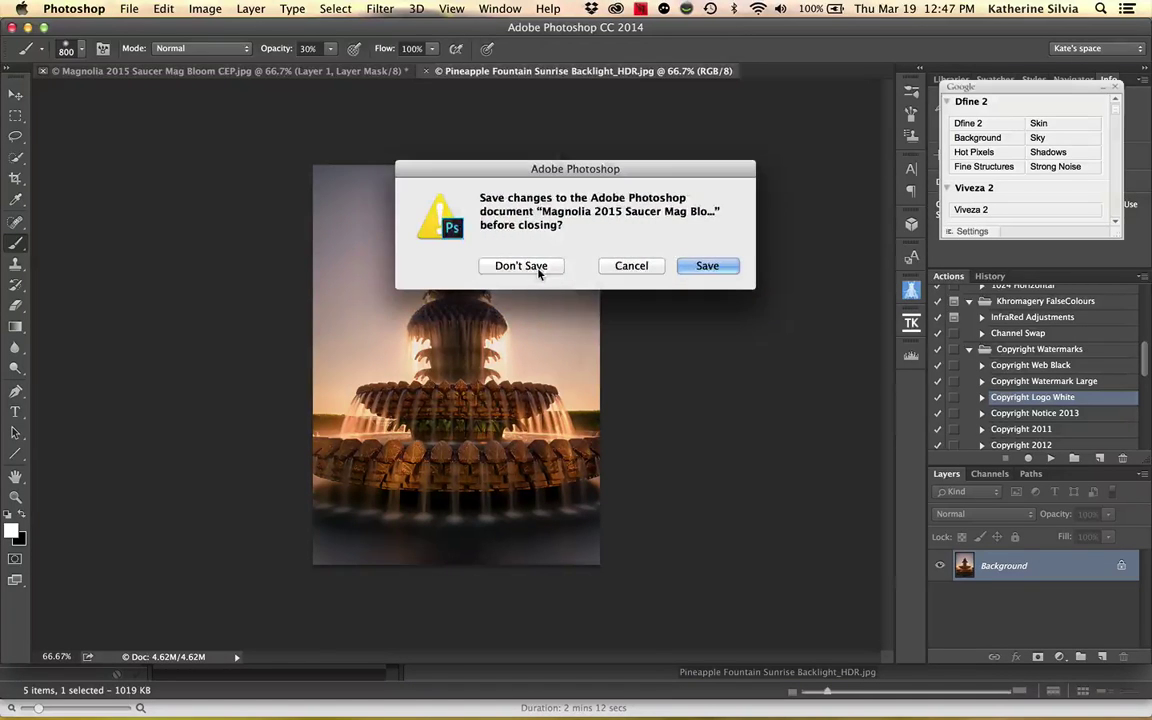
left_click(522, 265)
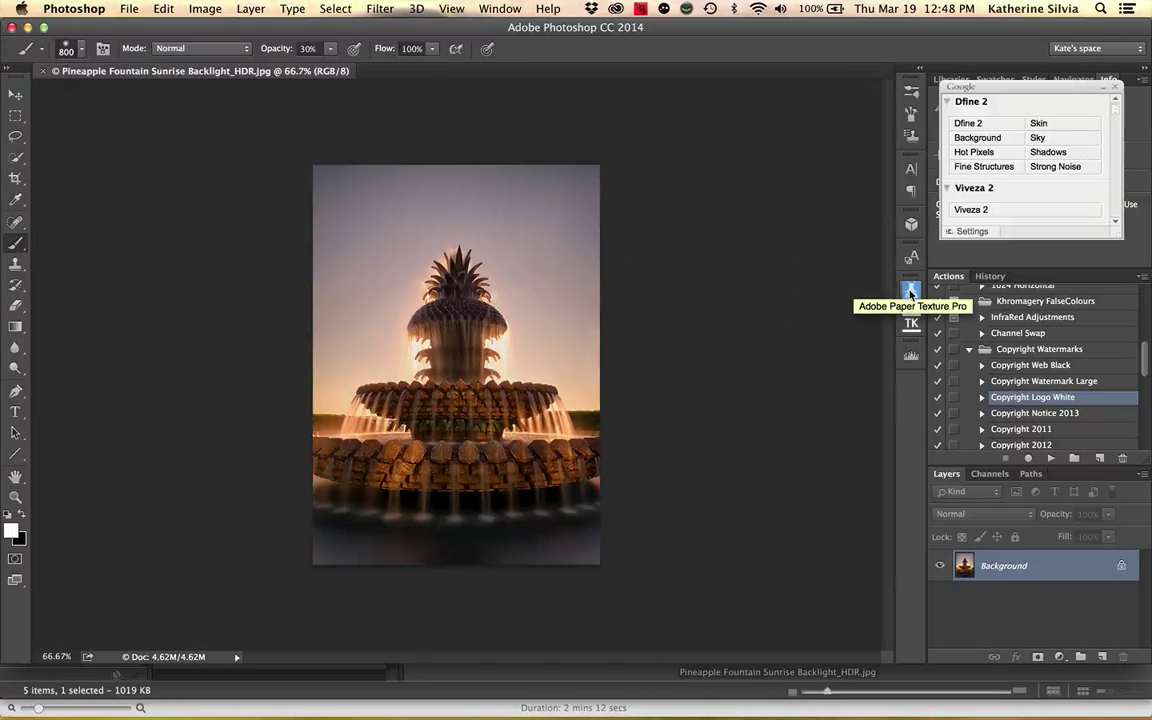
Step: In Adobe Paper Texture Pro, apply the PEONY texture with Overlay blend mode
left_click(910, 292)
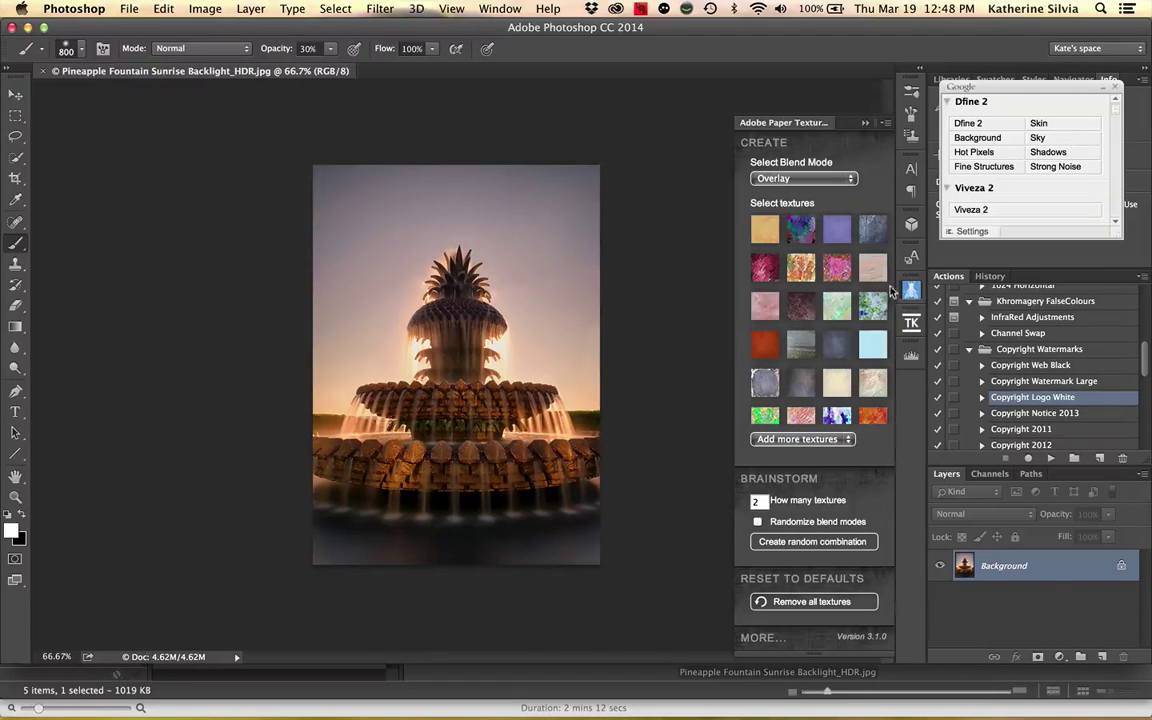
scroll(805, 256, "down", 10)
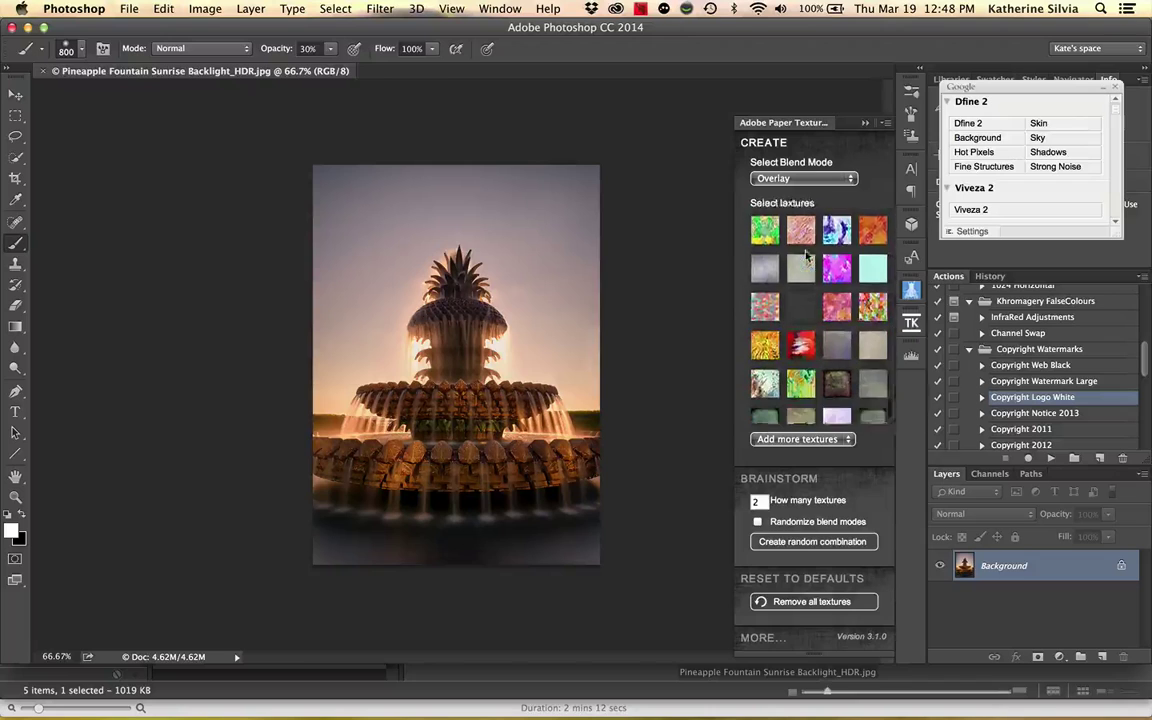
scroll(805, 256, "down", 10)
scroll(805, 256, "down", 10)
scroll(805, 256, "down", 10)
scroll(807, 257, "down", 3)
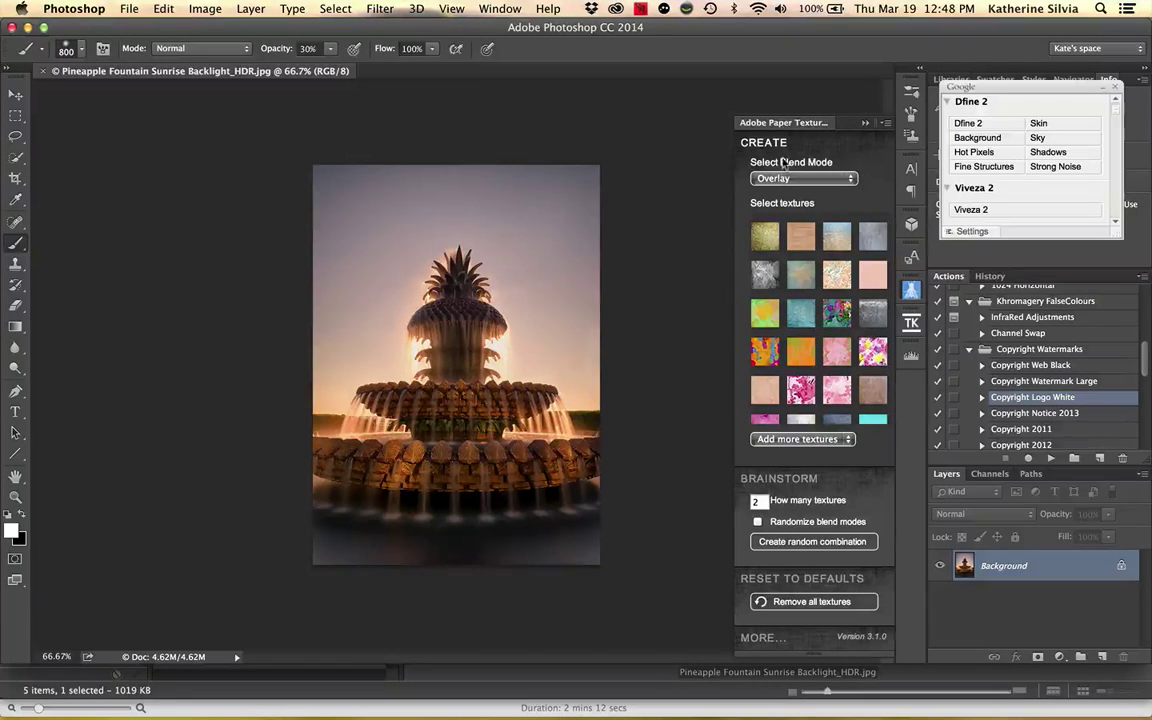
left_click(851, 180)
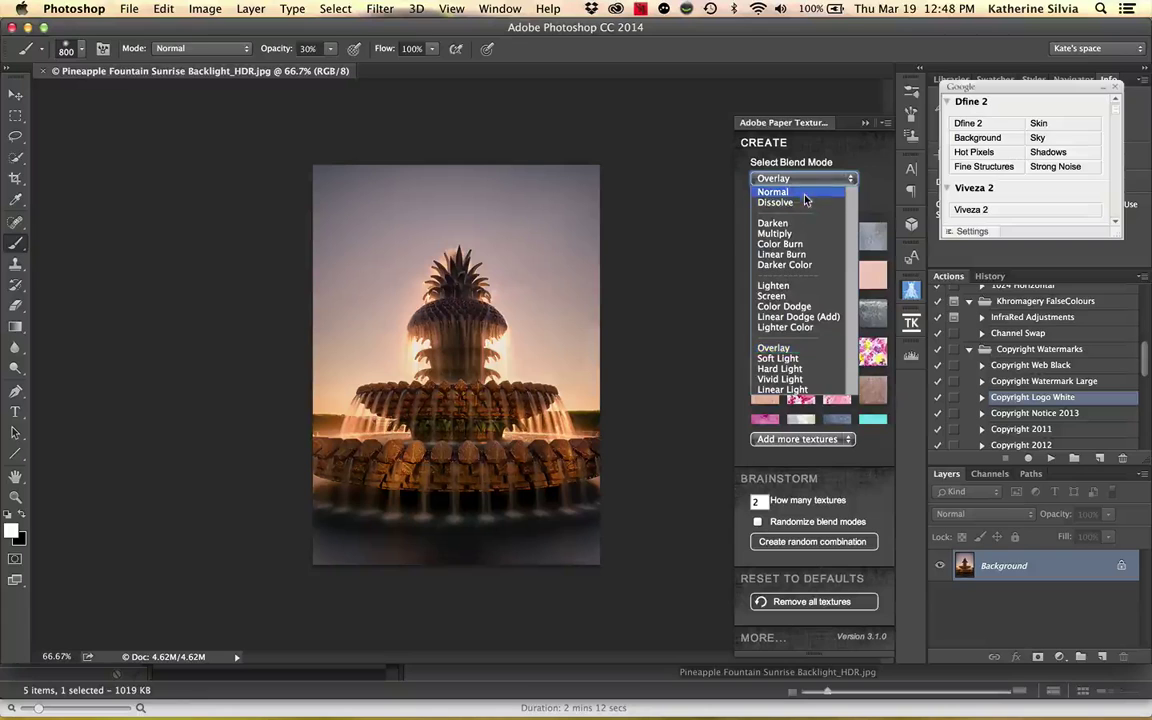
left_click(775, 347)
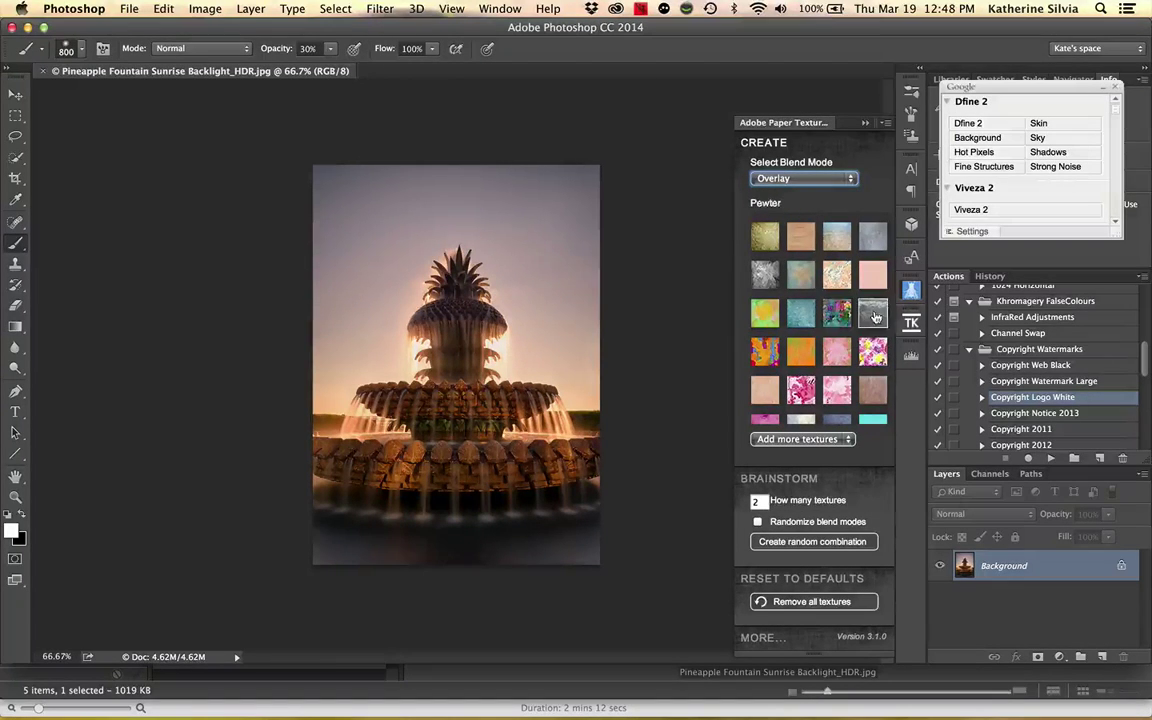
left_click(837, 314)
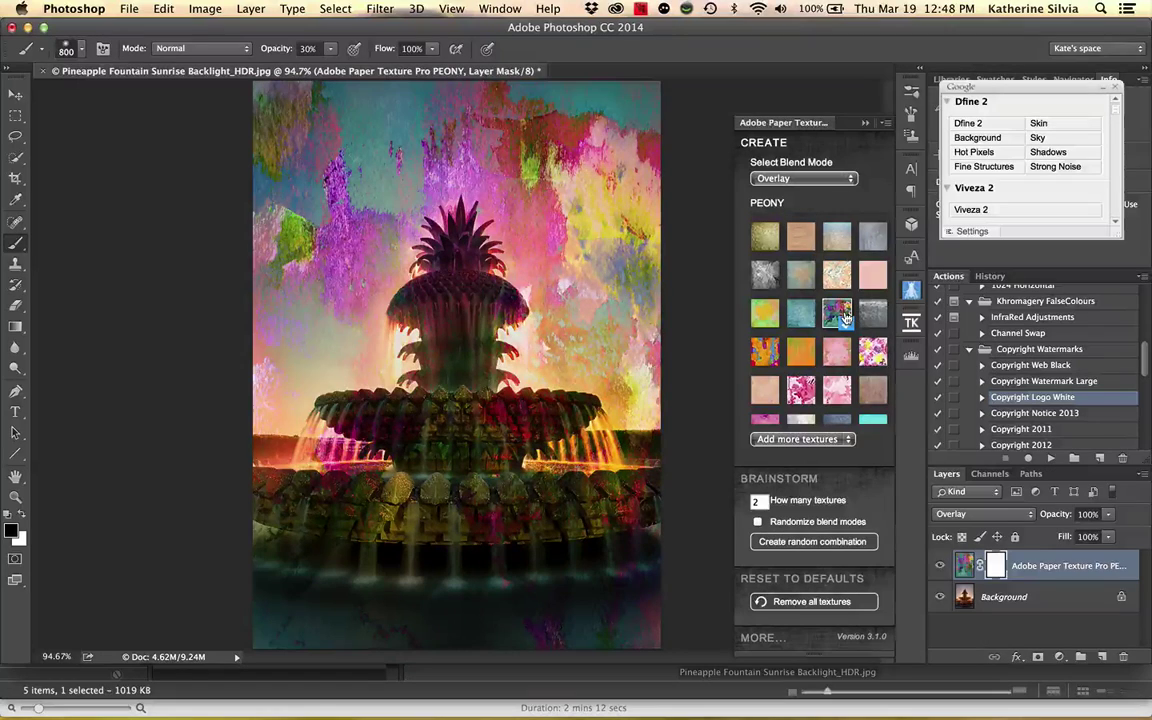
Step: Try Color Burn, revert the blend to Overlay, then remove the PEONY texture layer
left_click(852, 180)
left_click(775, 247)
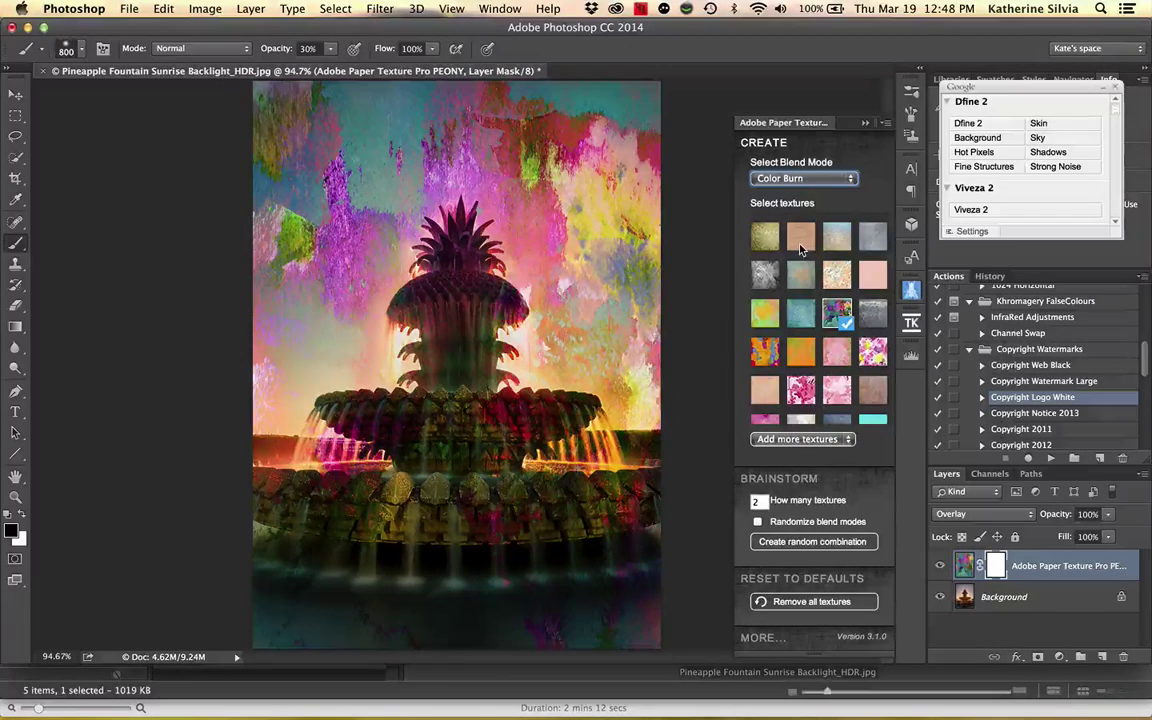
left_click(795, 178)
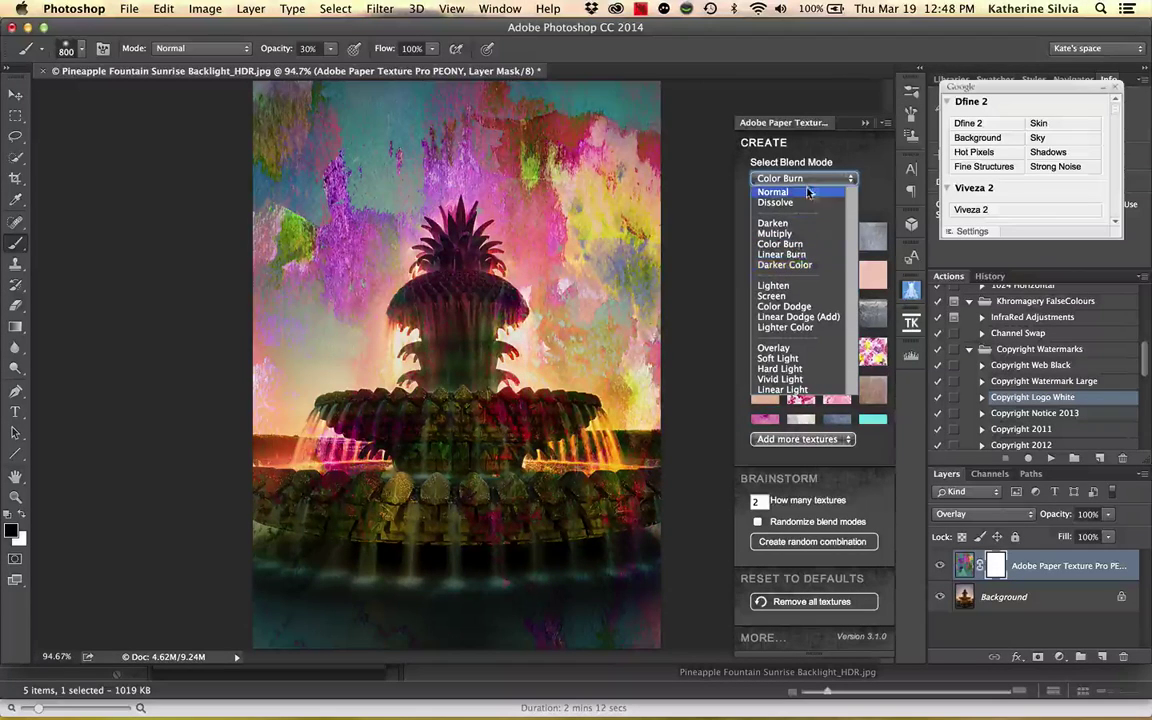
left_click(778, 348)
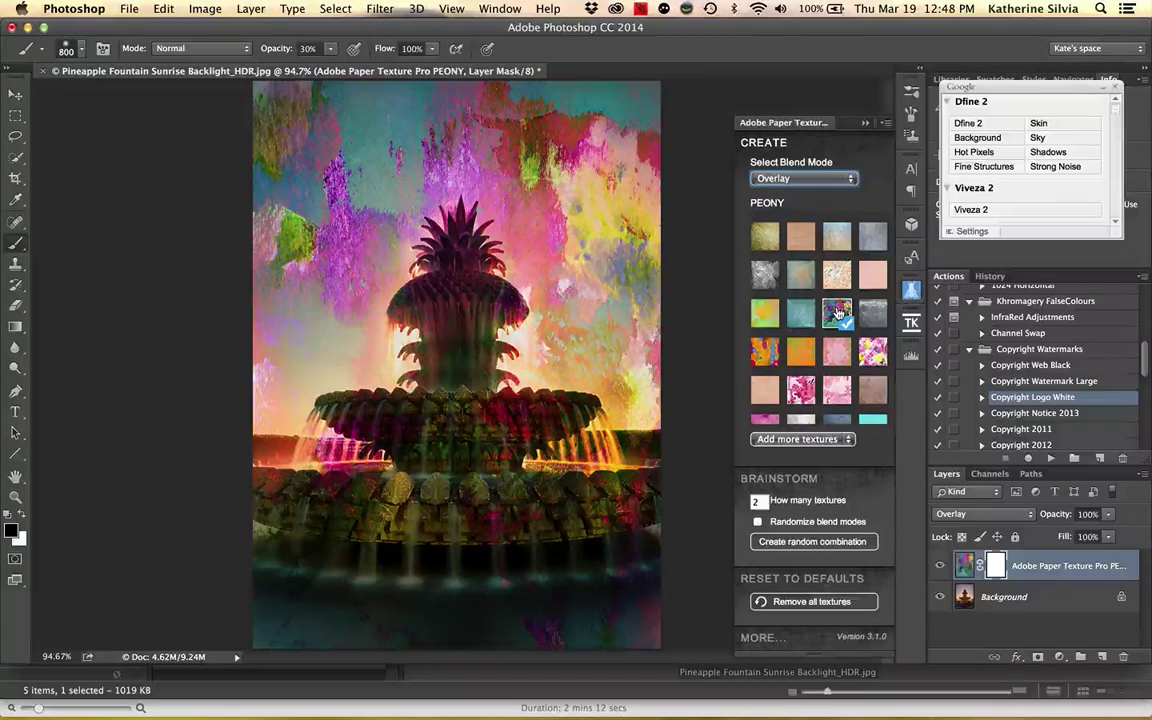
left_click(838, 314)
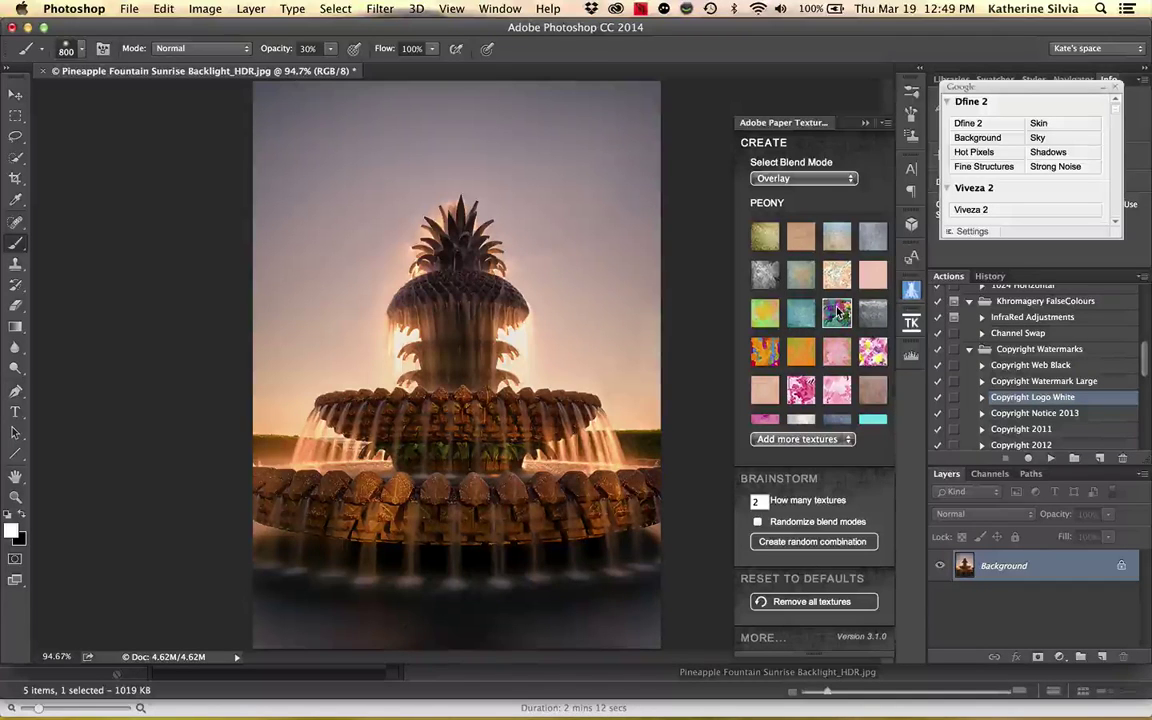
scroll(836, 289, "down", 2)
scroll(836, 289, "down", 5)
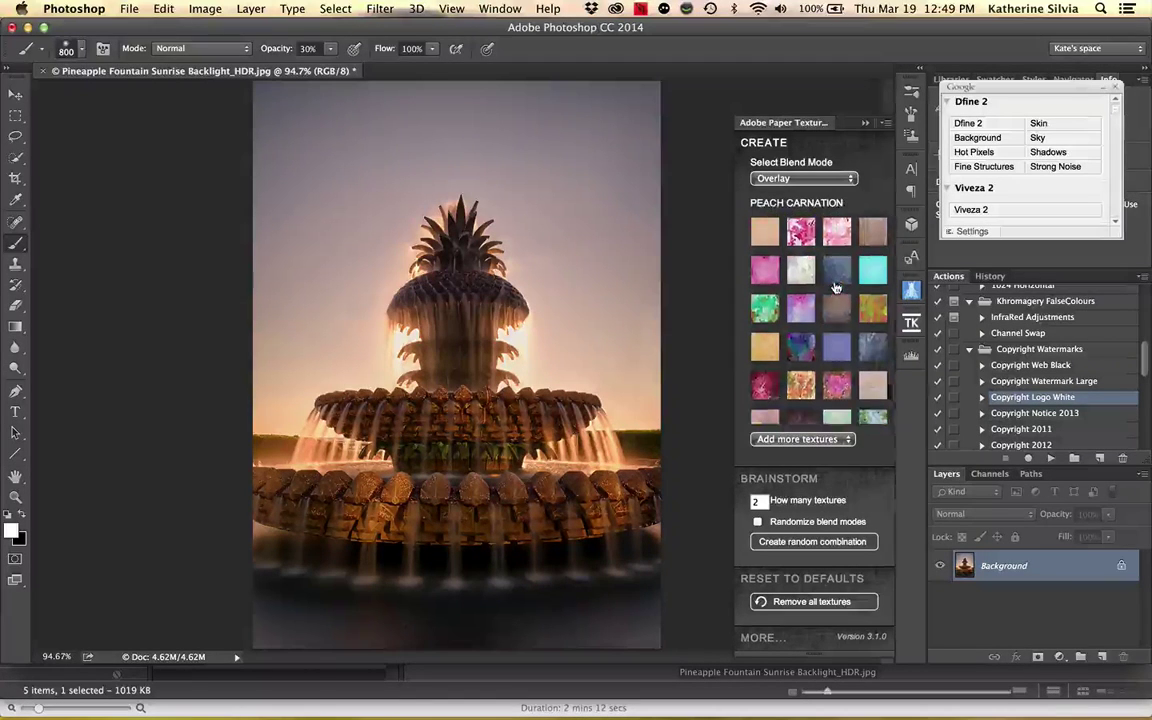
Step: Try and remove Quicksilver, then add Smoky Dusk as an Overlay texture
left_click(873, 353)
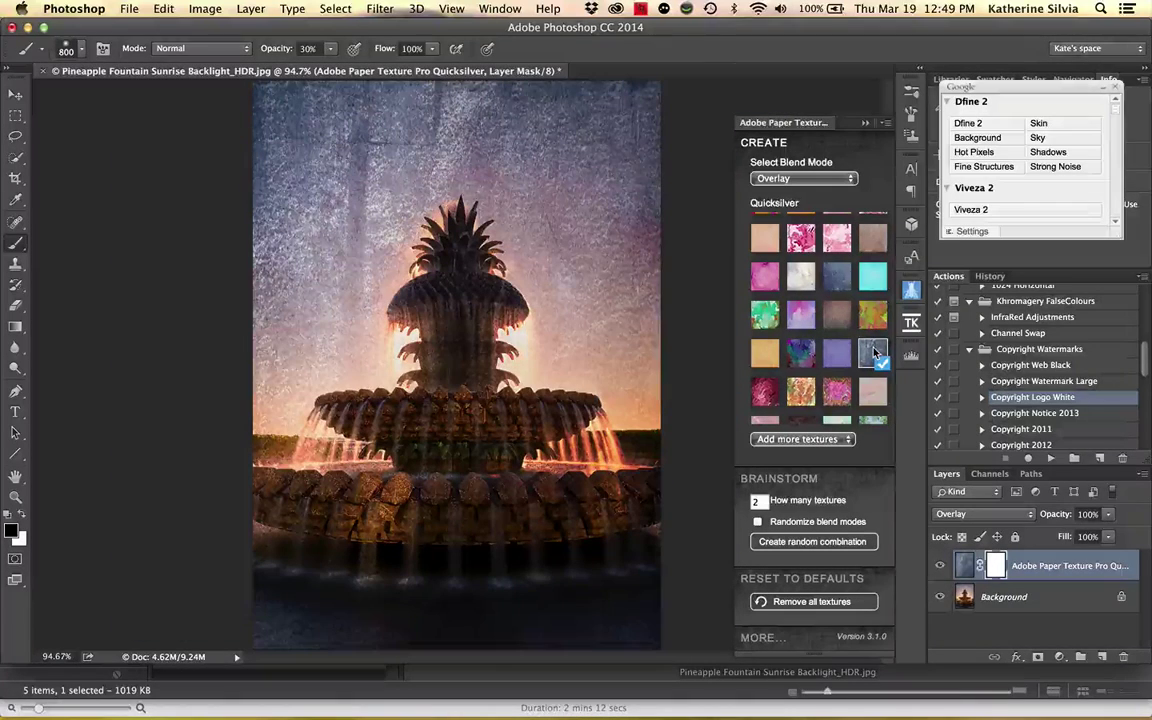
left_click(873, 353)
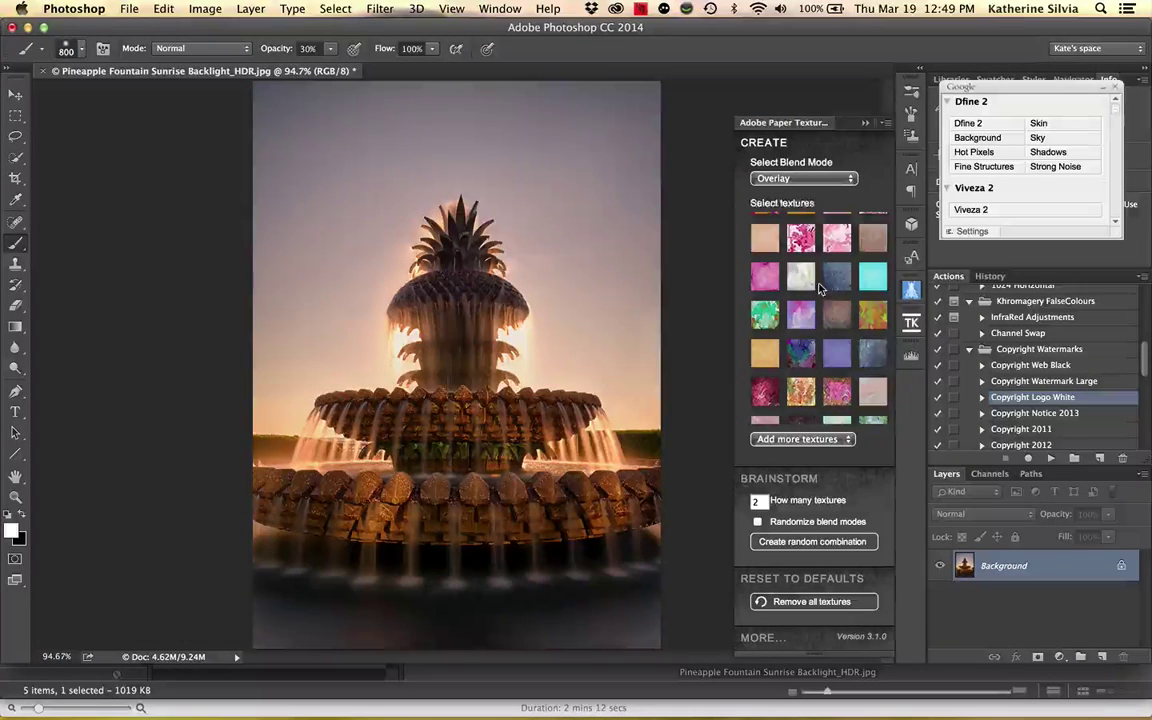
scroll(820, 289, "down", 5)
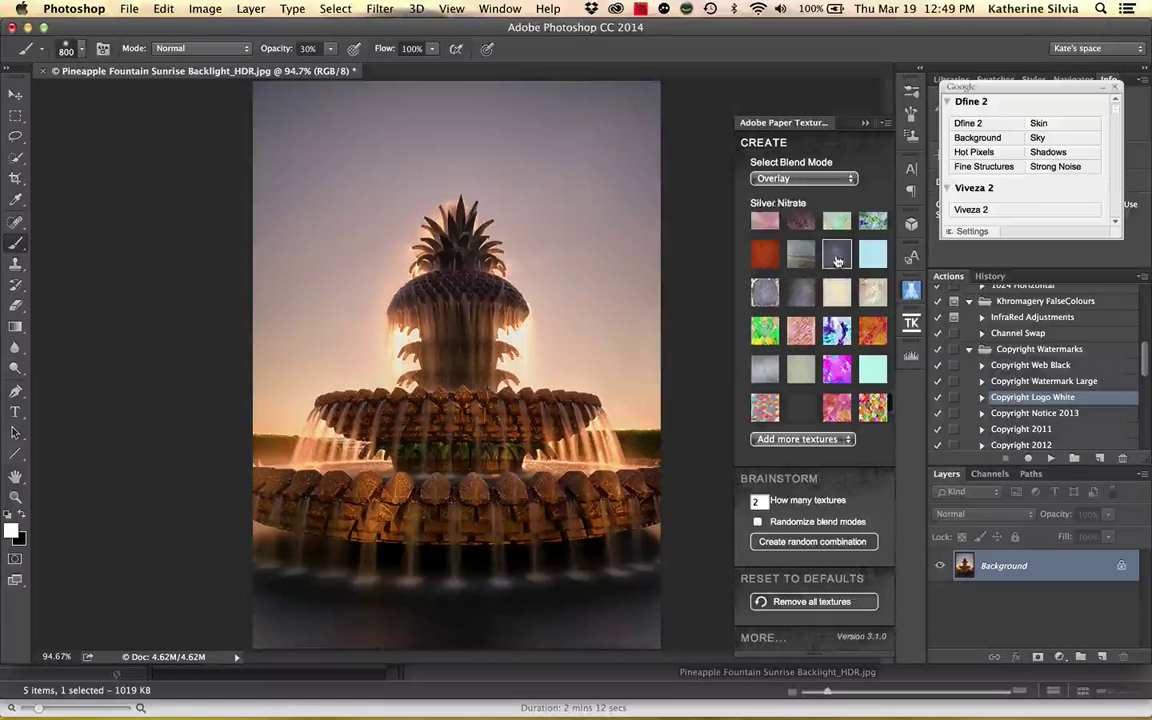
left_click(800, 291)
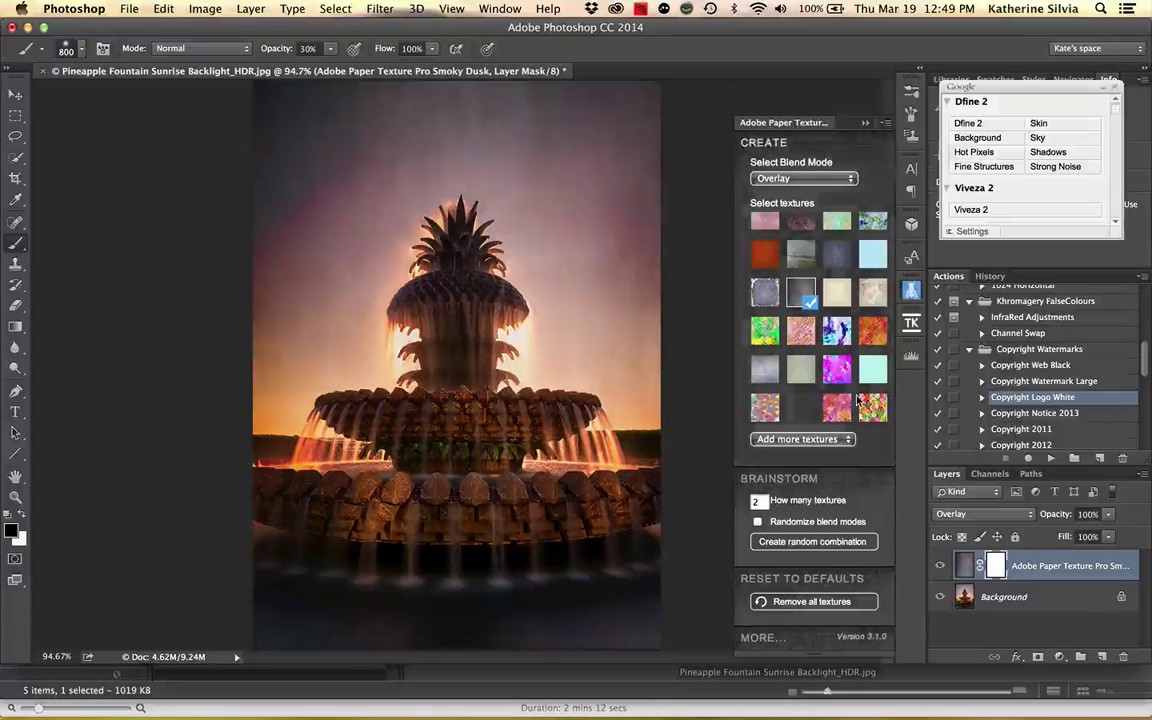
Step: Try and remove VERONICA DARK GRUNGE, then add Zinc Trunk as a second Overlay texture
scroll(850, 330, "down", 3)
scroll(848, 333, "down", 3)
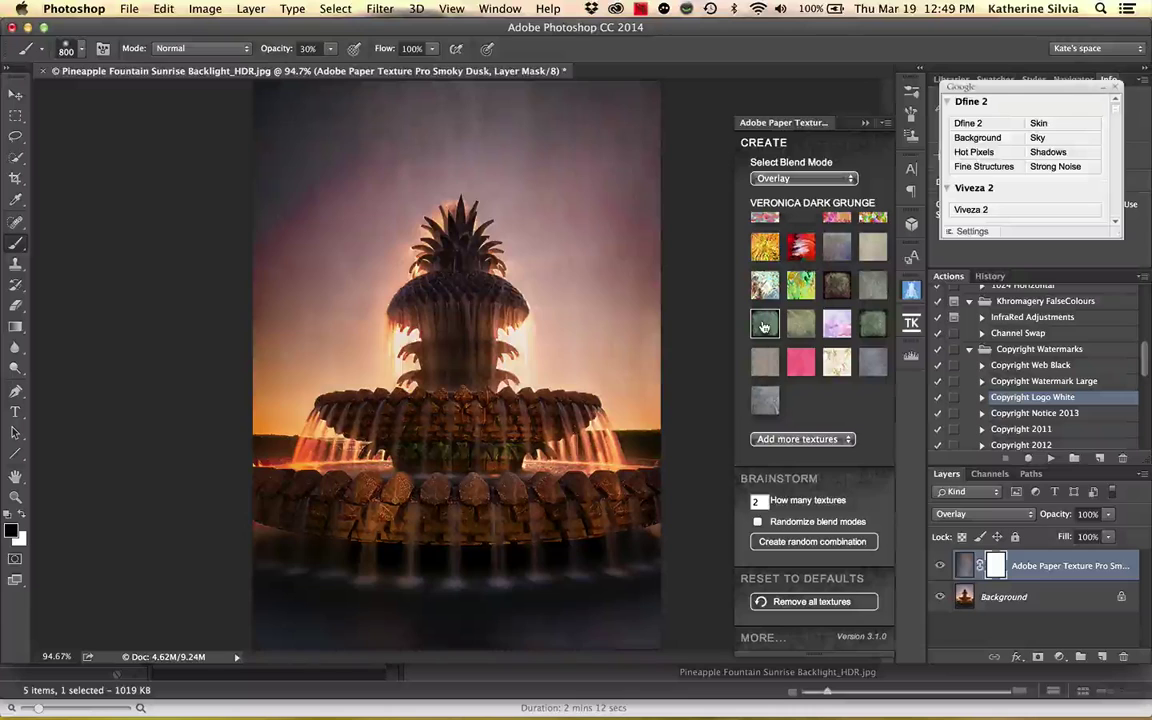
left_click(764, 324)
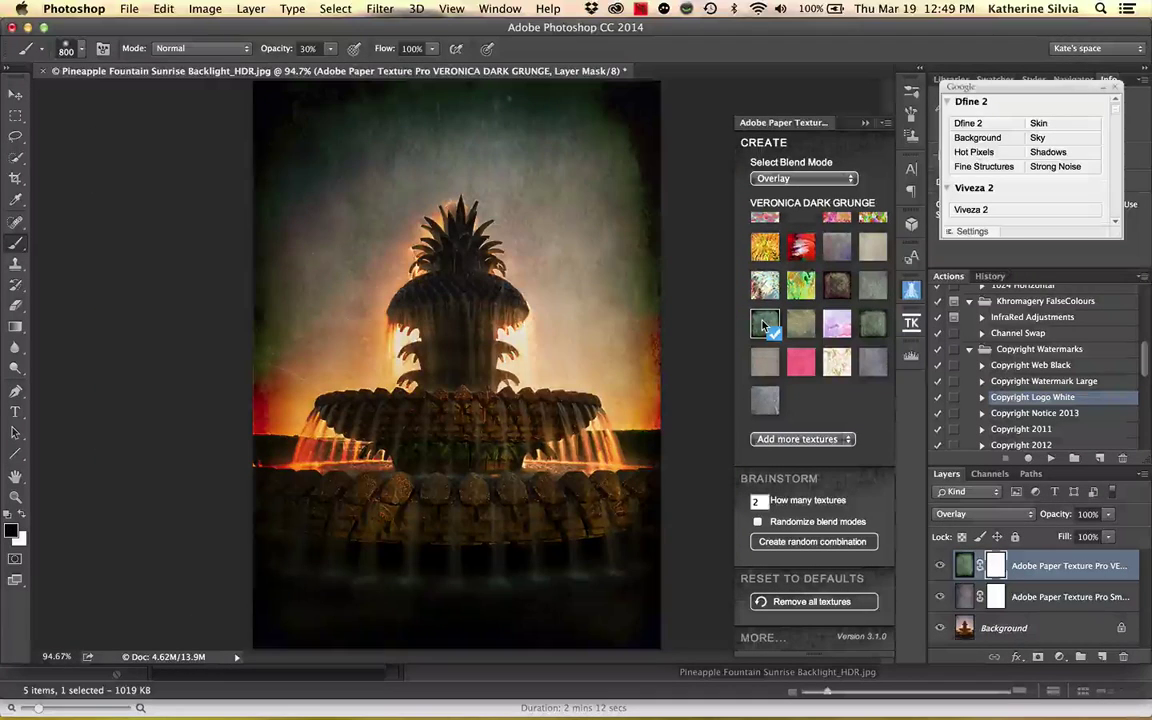
left_click(764, 324)
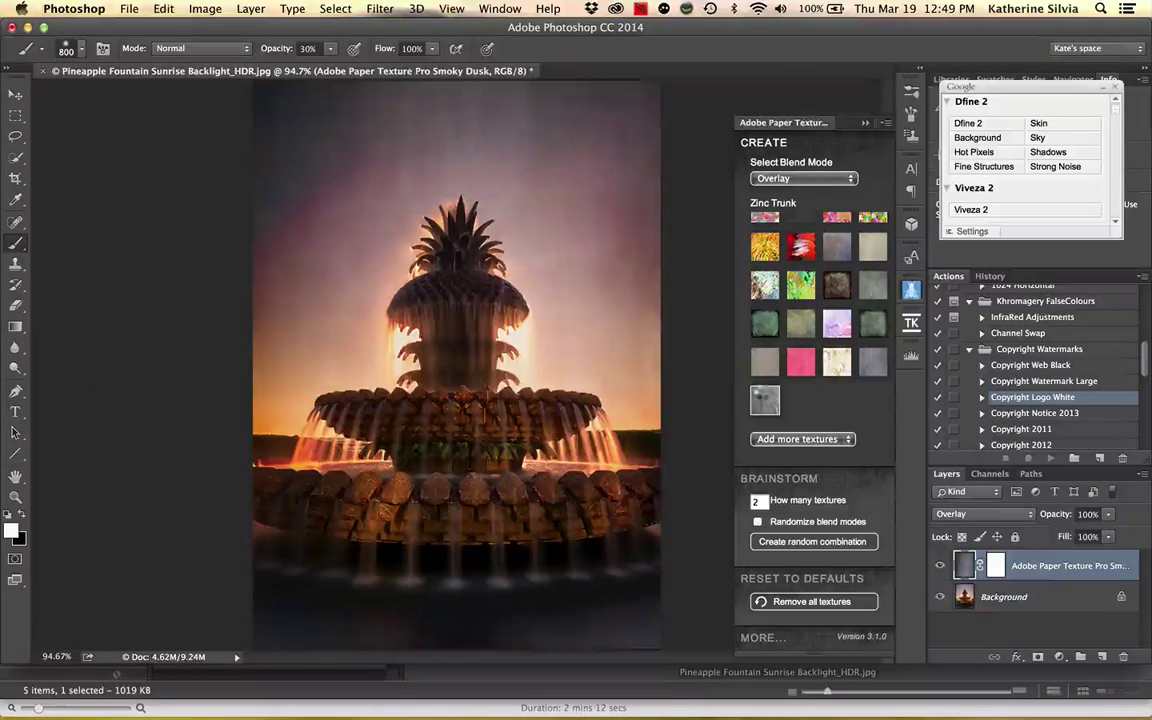
left_click(764, 400)
left_click(764, 400)
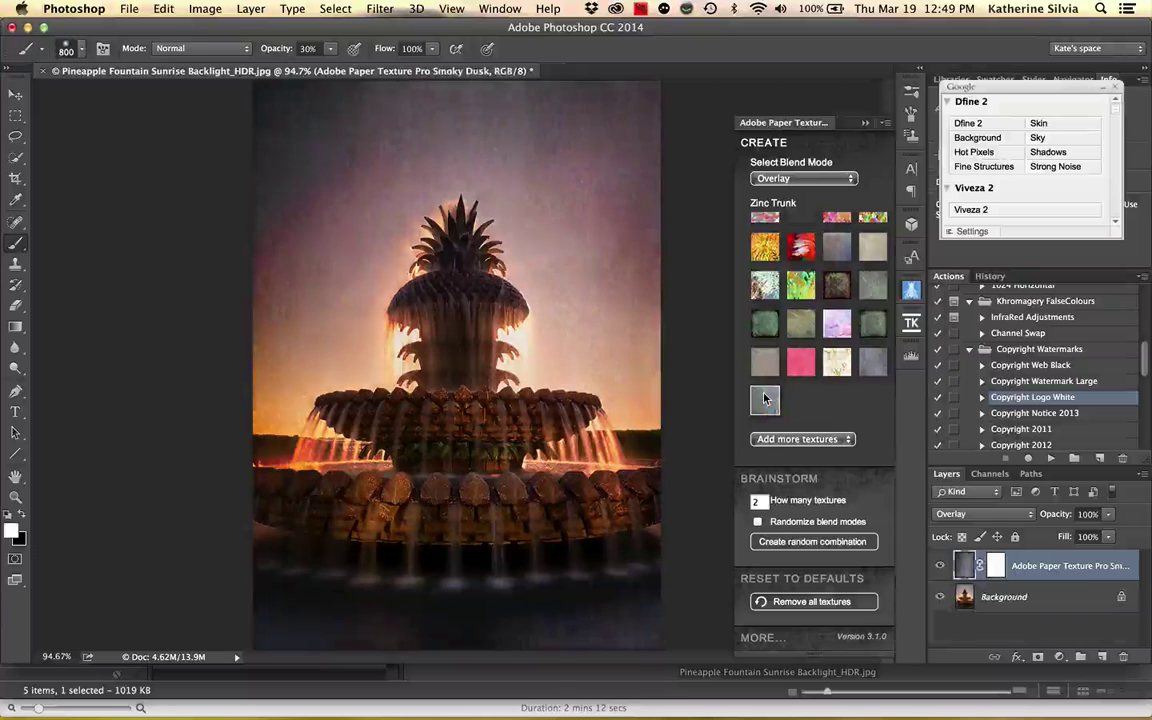
left_click(765, 400)
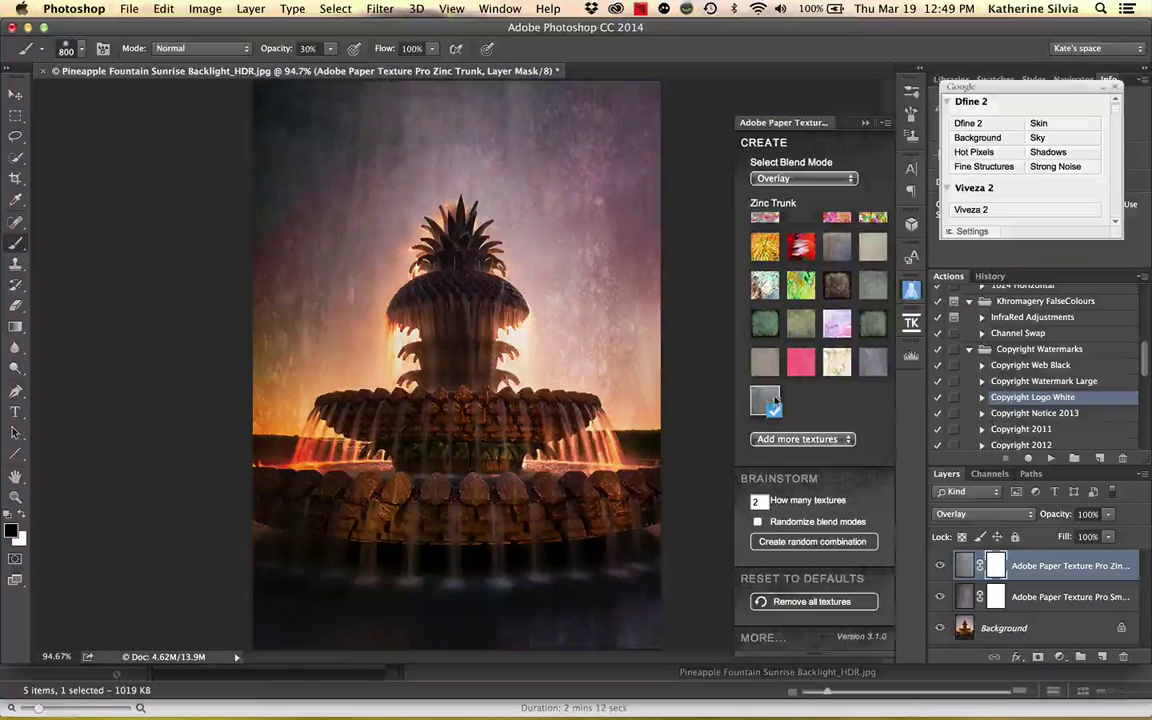
Step: Try Hard Light, Soft Light, Multiply and Screen blend modes on the Zinc Trunk texture layer
left_click(1023, 515)
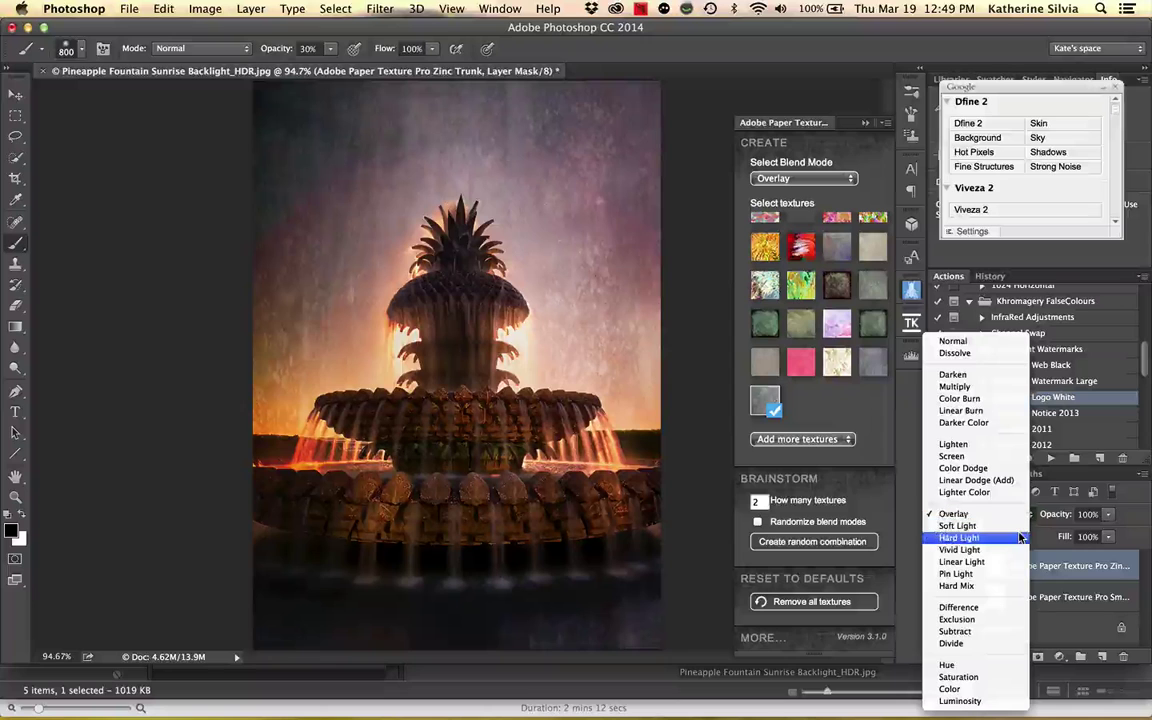
left_click(1018, 537)
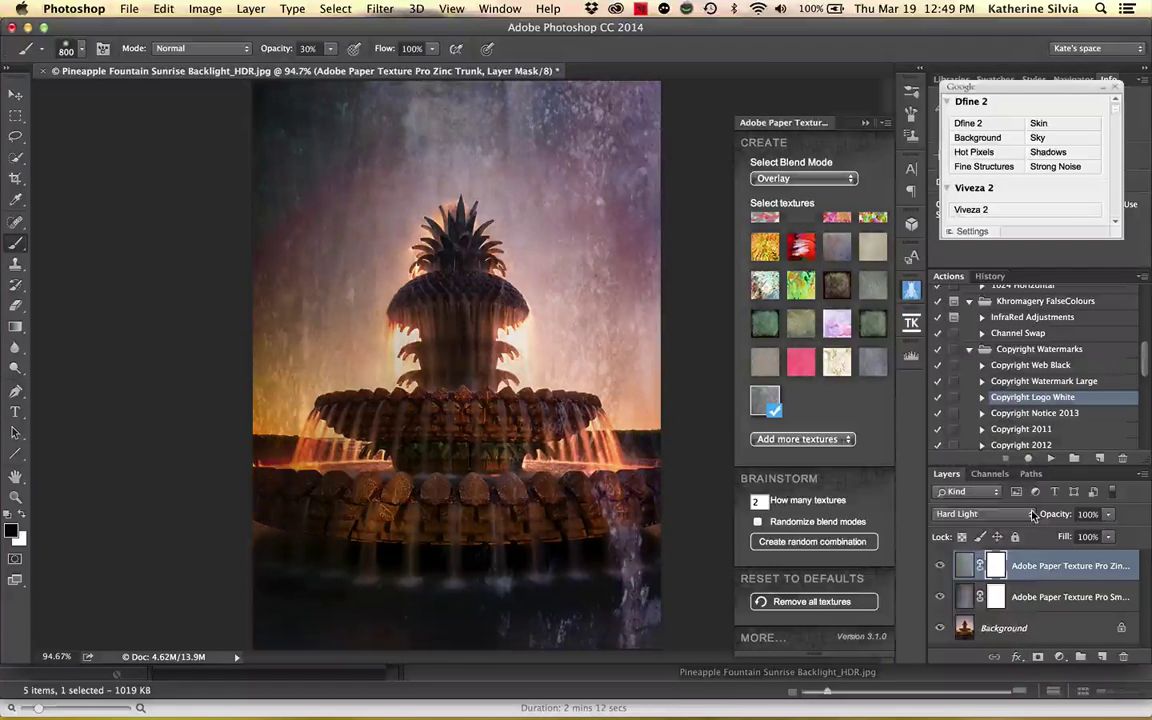
left_click(995, 514)
left_click(1005, 508)
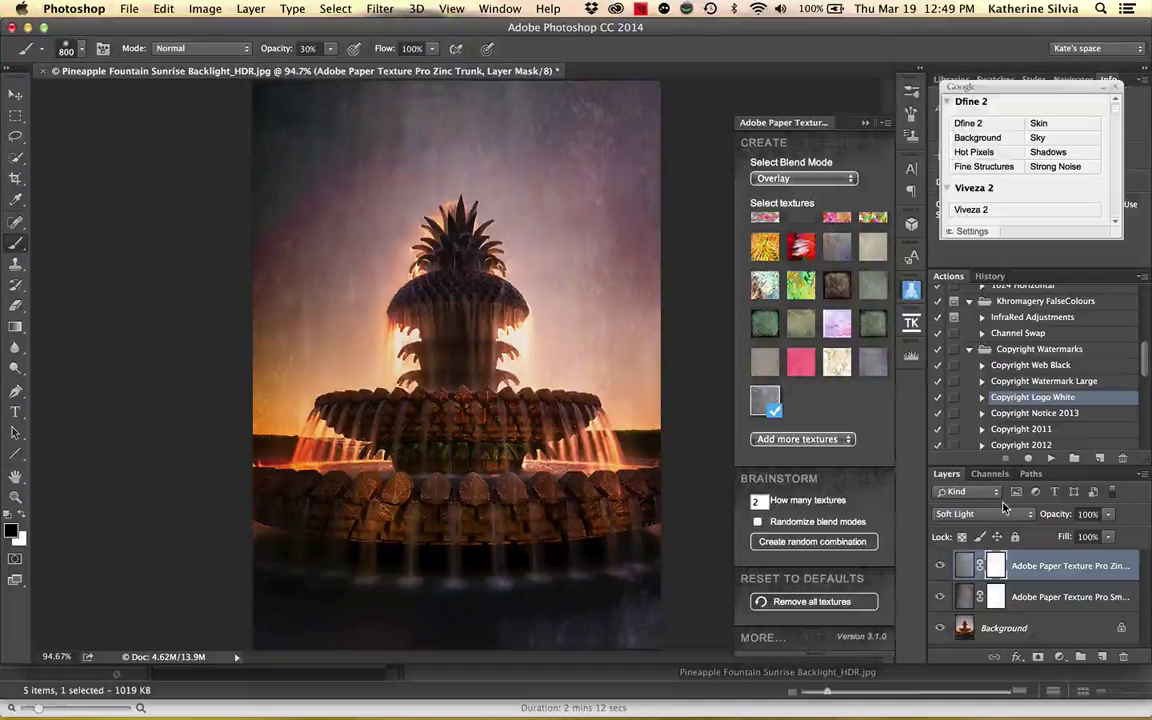
left_click(990, 514)
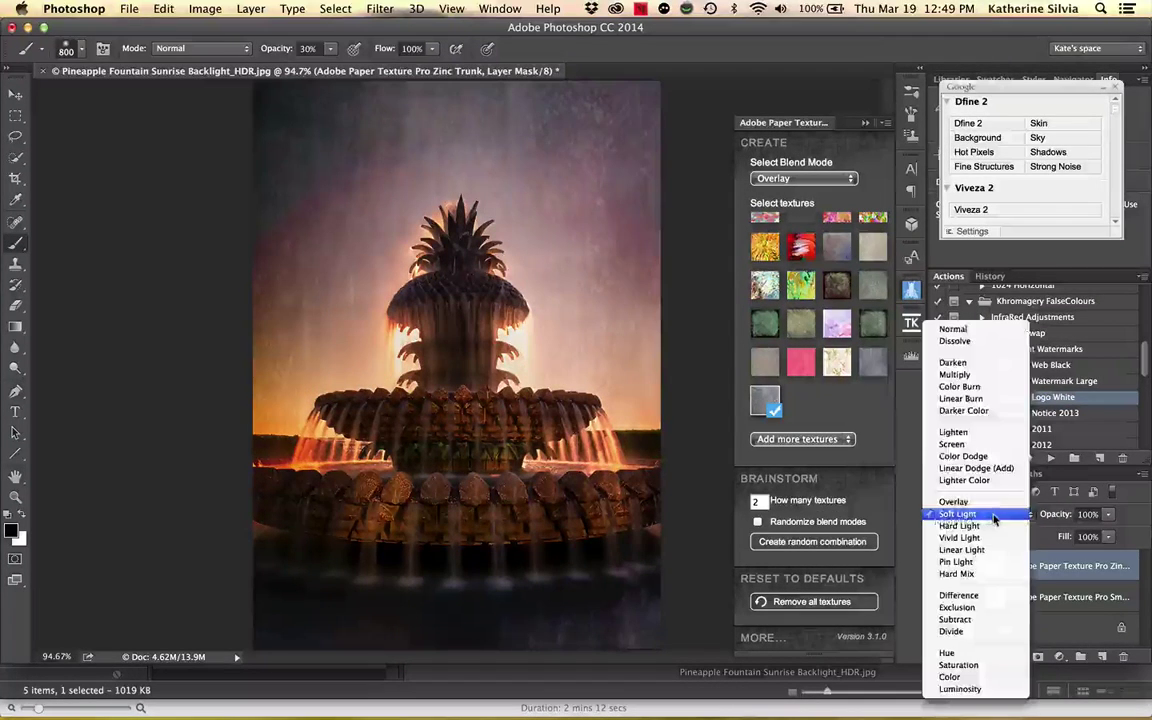
left_click(1001, 376)
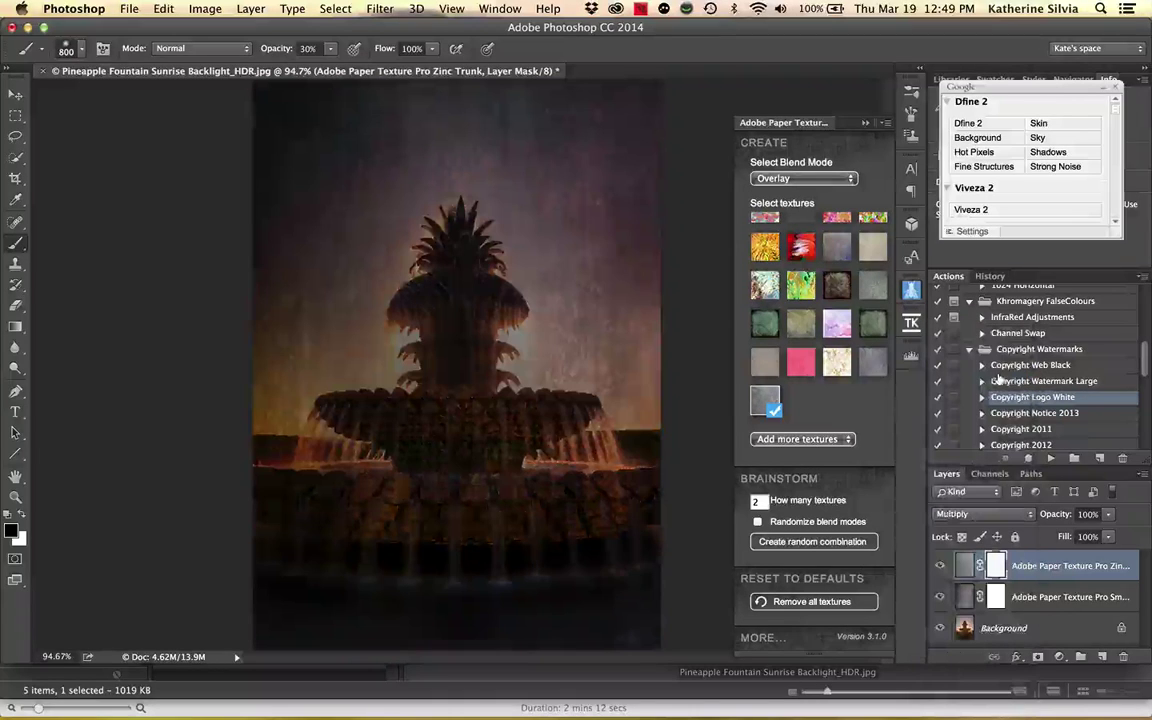
left_click(1013, 514)
left_click(1003, 586)
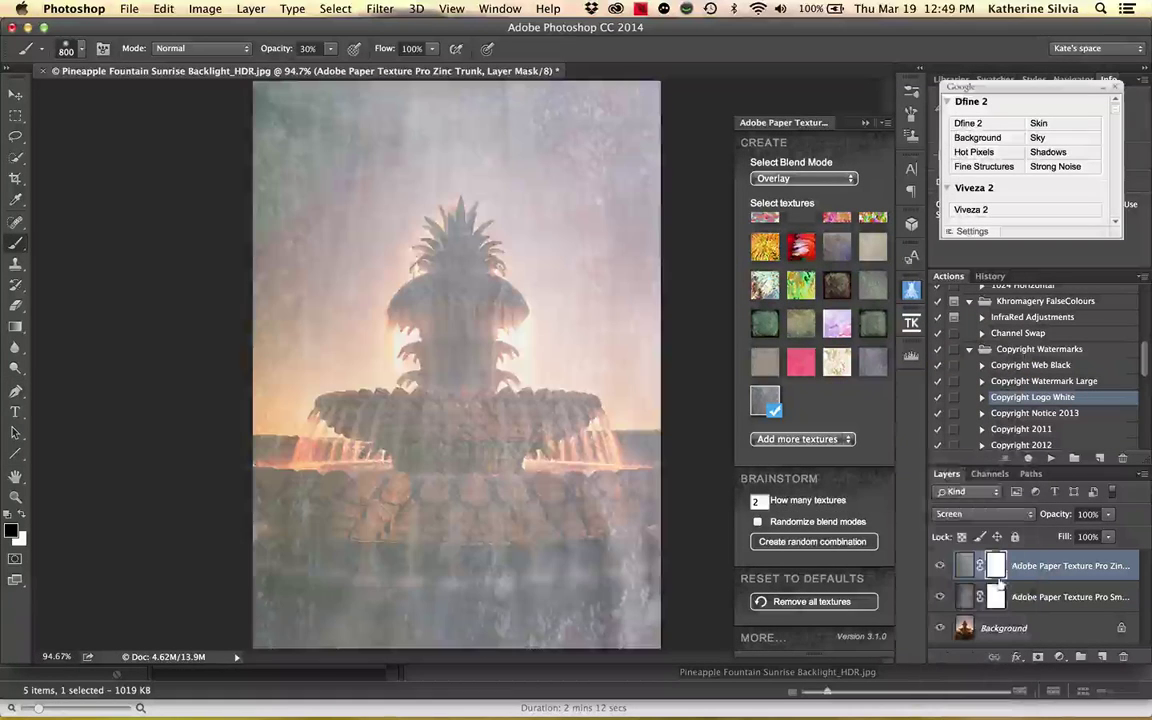
Step: Return the texture to Normal blending and paint its mask at 100% to reveal the fountain
left_click(1010, 517)
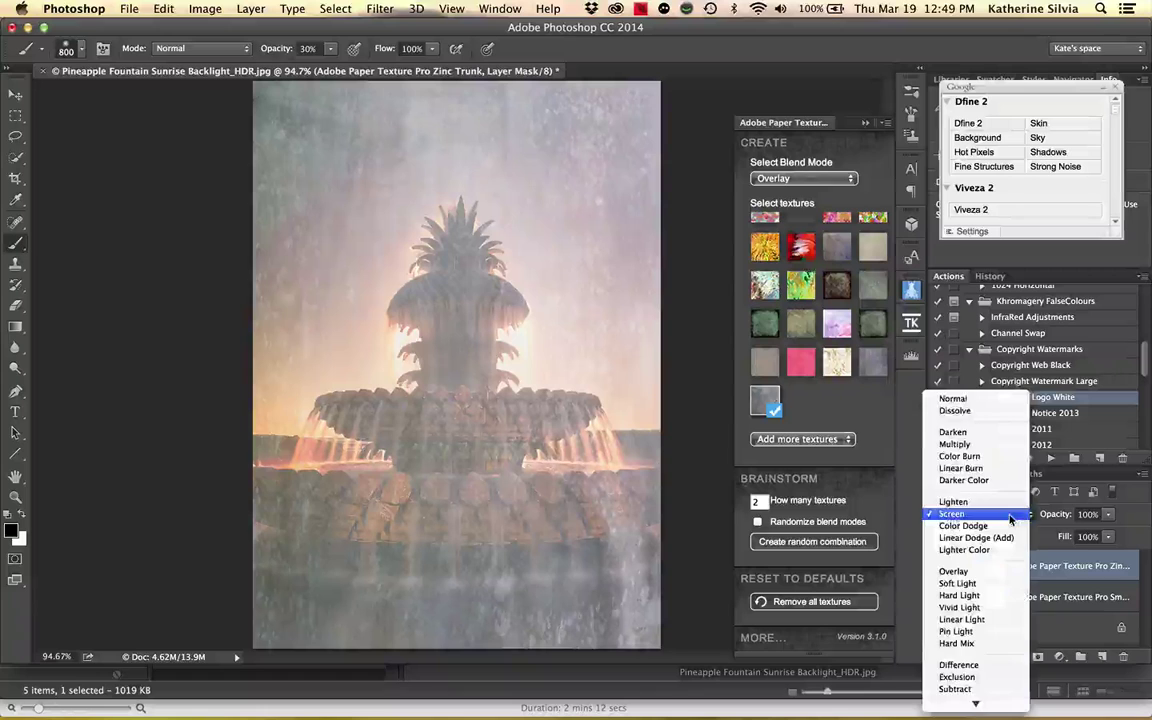
left_click(1003, 400)
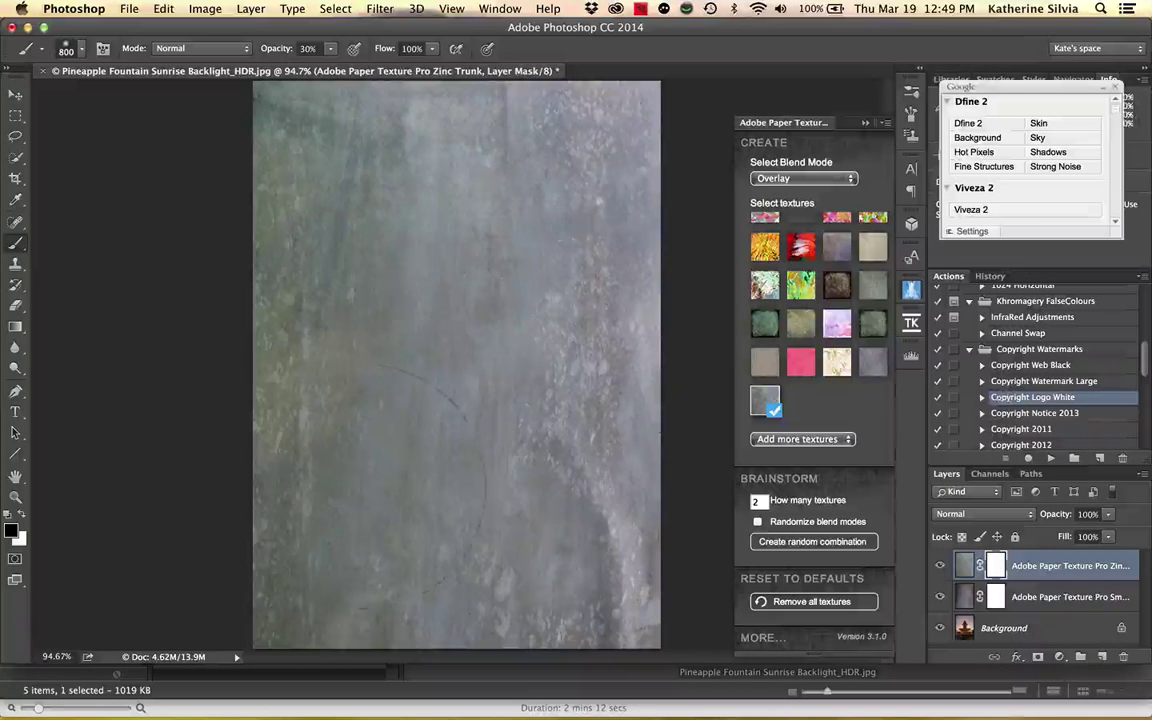
key("0")
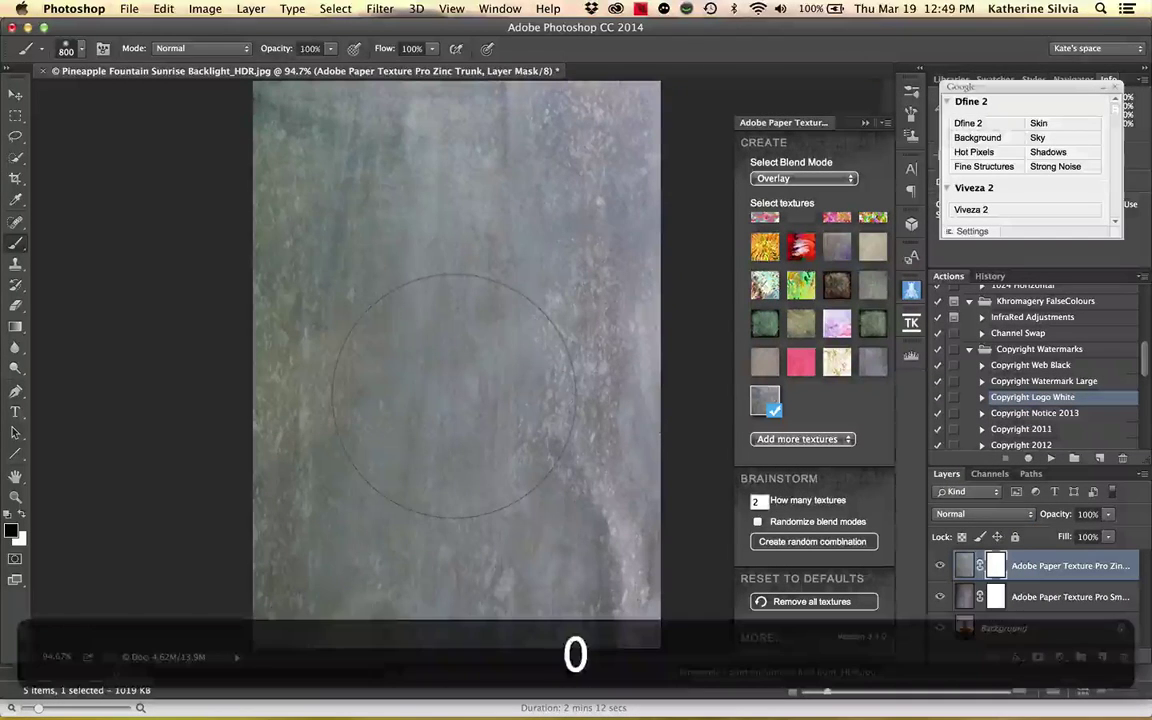
mouse_move(437, 290)
left_mouse_down()
mouse_move(415, 340)
mouse_move(410, 300)
mouse_move(440, 450)
mouse_move(380, 480)
mouse_move(500, 470)
left_mouse_up()
Step: Feather the mask around the image edges at 30% brush opacity, then delete the Zinc Trunk layer
key("3")
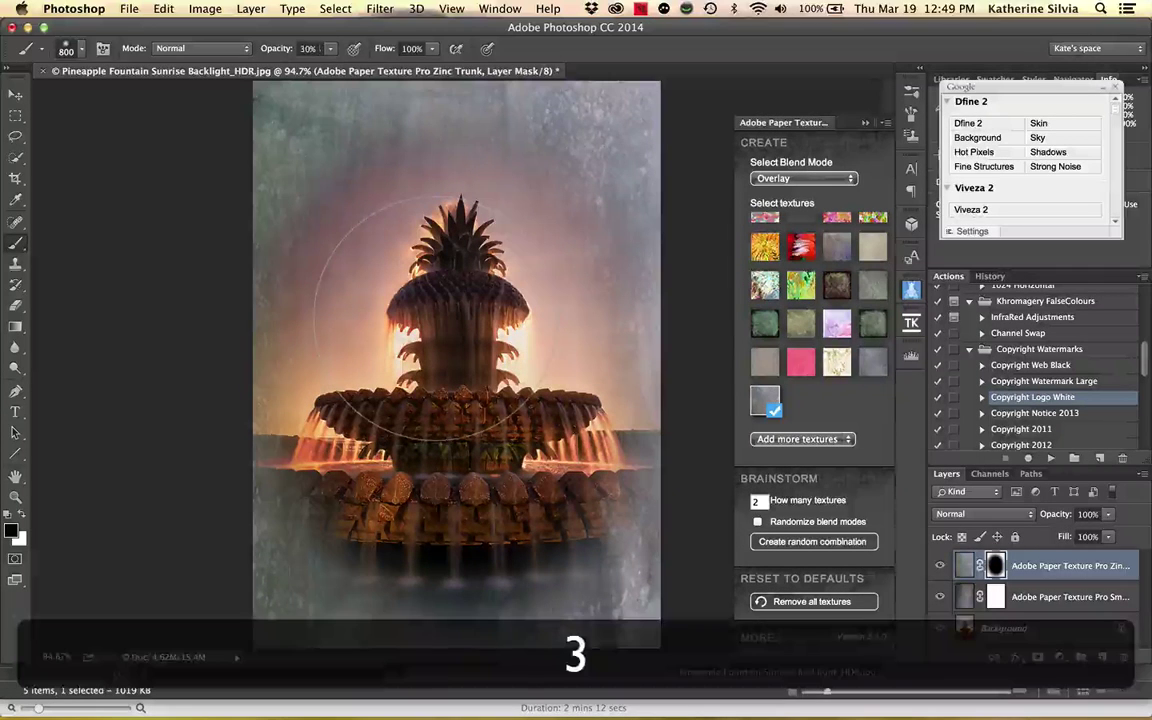
mouse_move(330, 85)
left_mouse_down()
mouse_move(560, 110)
mouse_move(580, 450)
mouse_move(380, 555)
mouse_move(245, 410)
left_mouse_up()
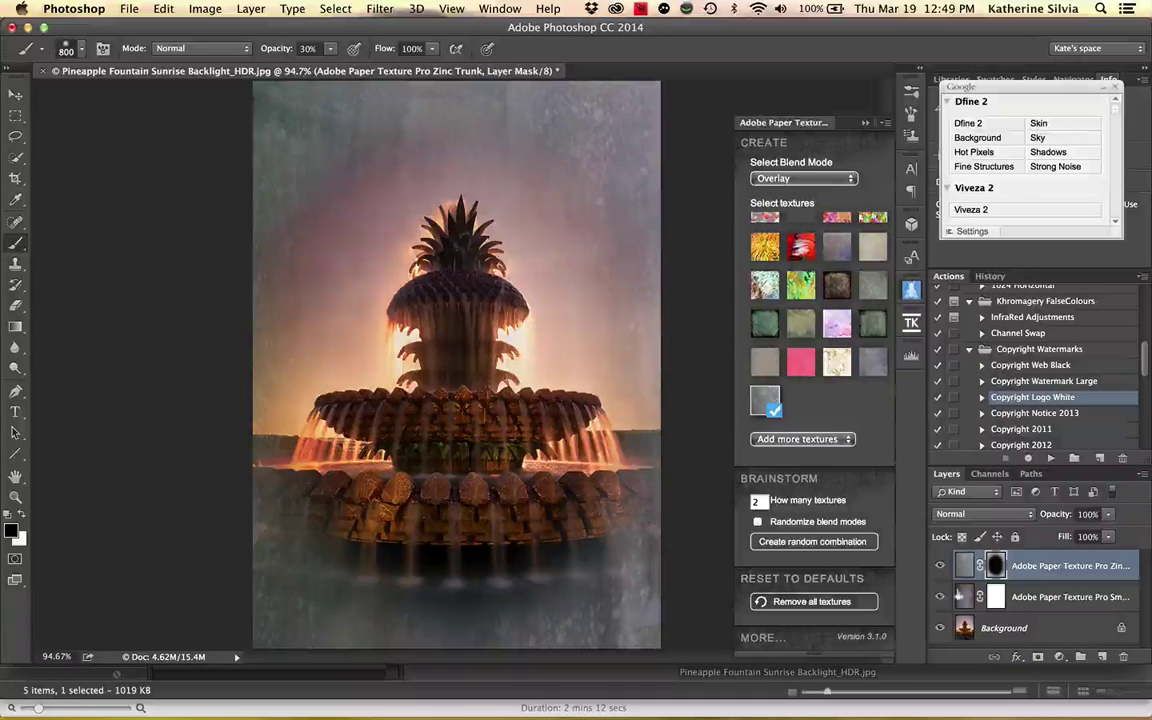
left_click(866, 125)
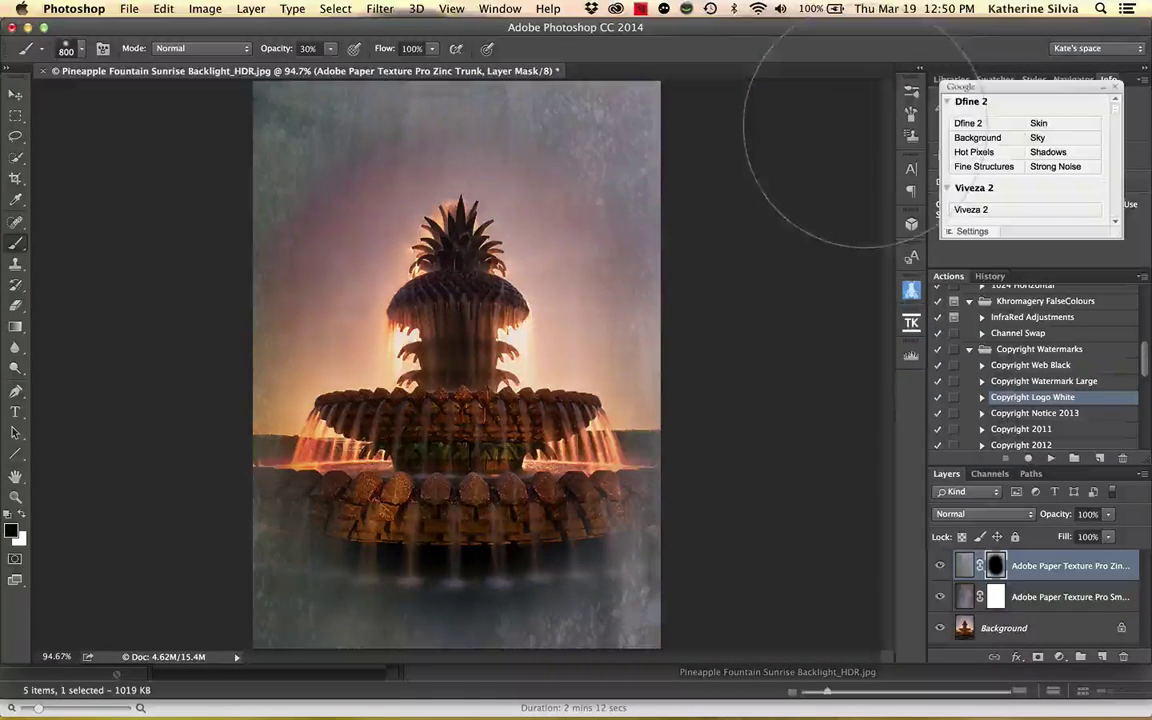
left_click_drag(1035, 565, 1124, 658)
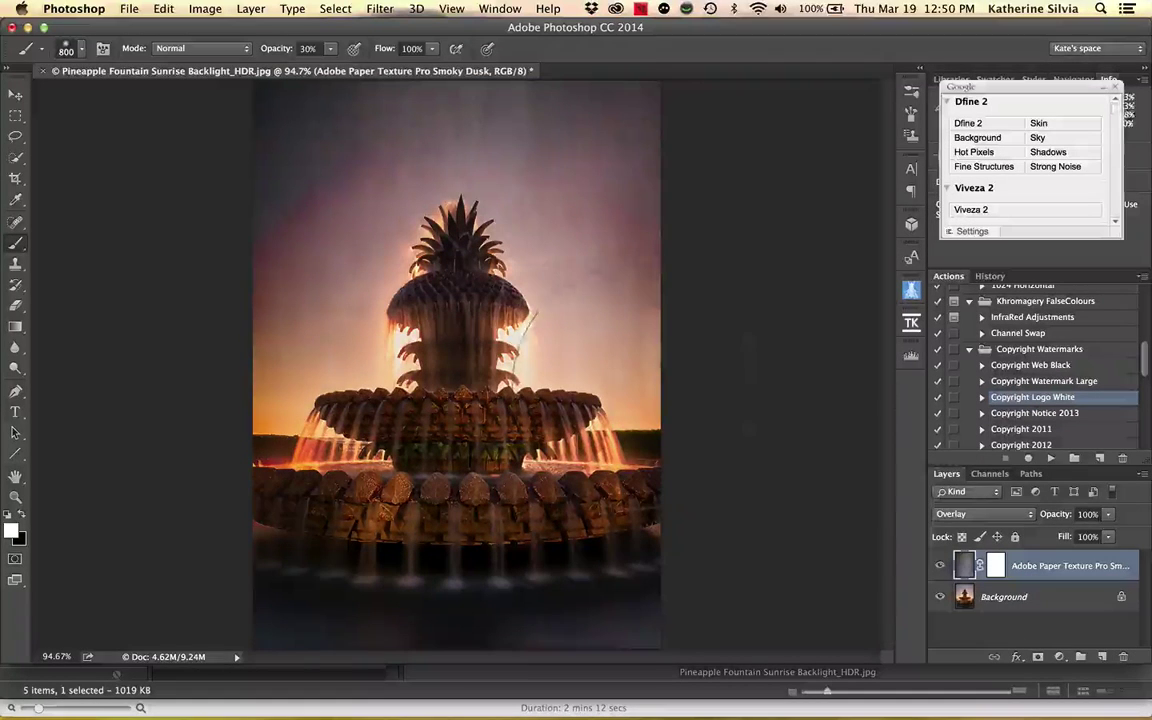
Step: Hide the Smoky Dusk texture layer to compare the fountain without it
left_click(939, 563)
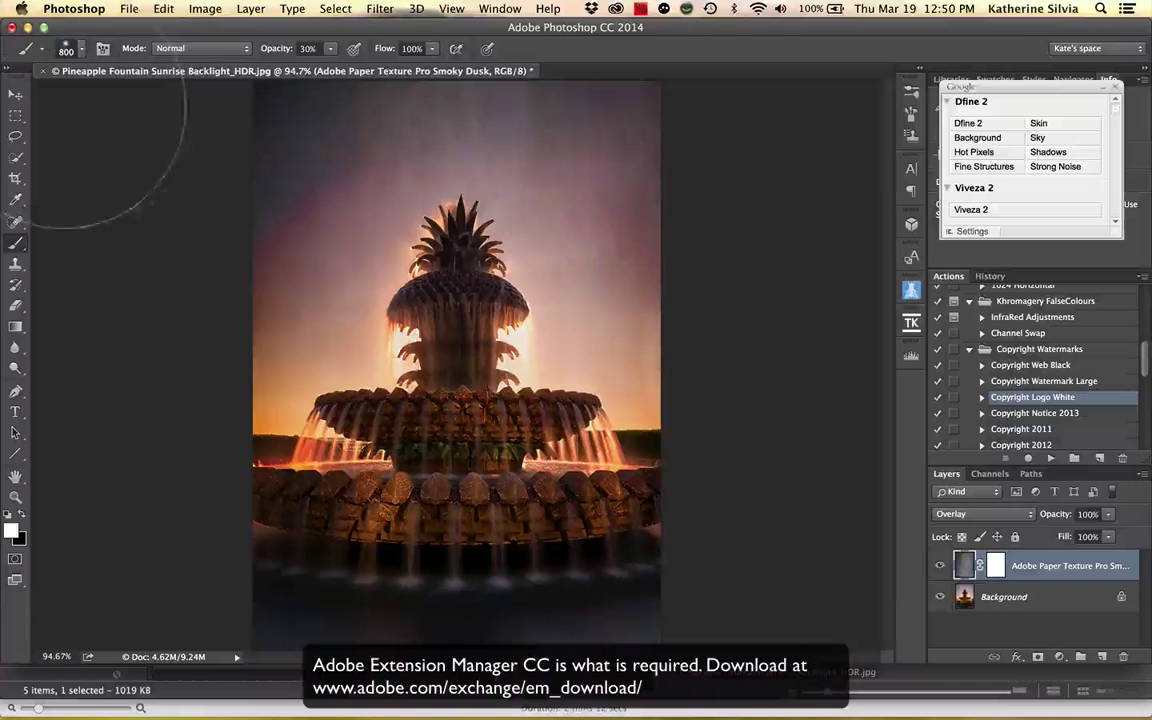
Step: Close the fountain without saving and select 11 Em 1.jpg and 11 Dove Wings.jpg in Bridge
left_click(43, 73)
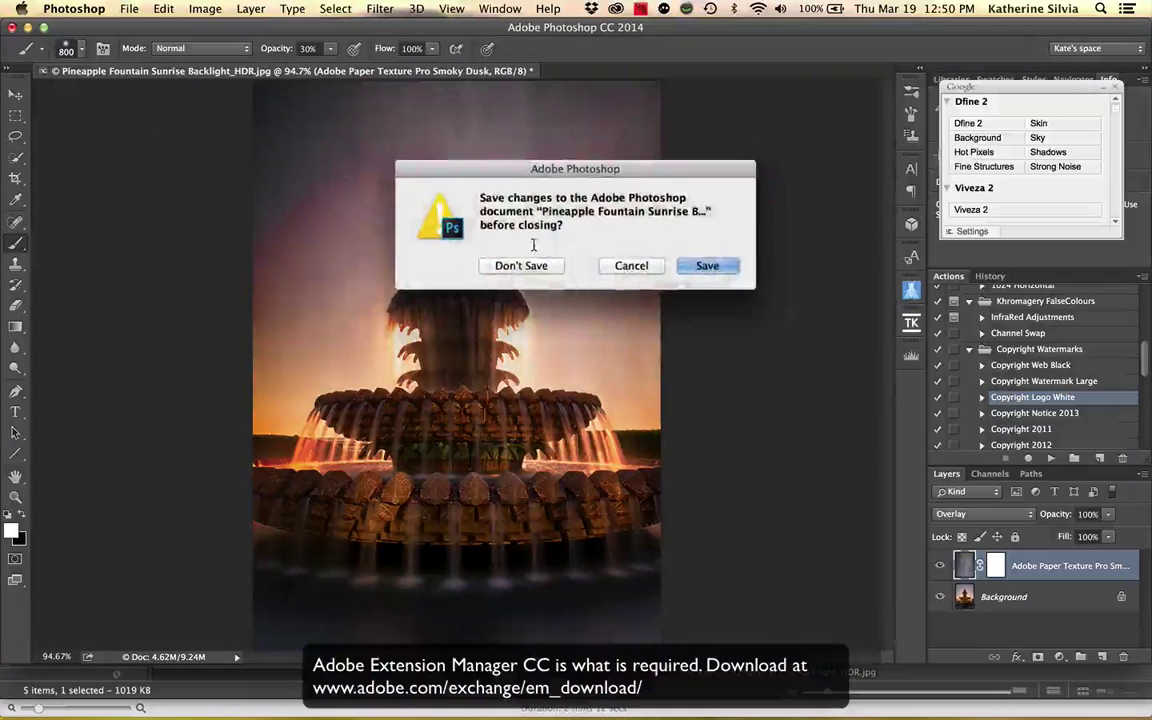
left_click(523, 264)
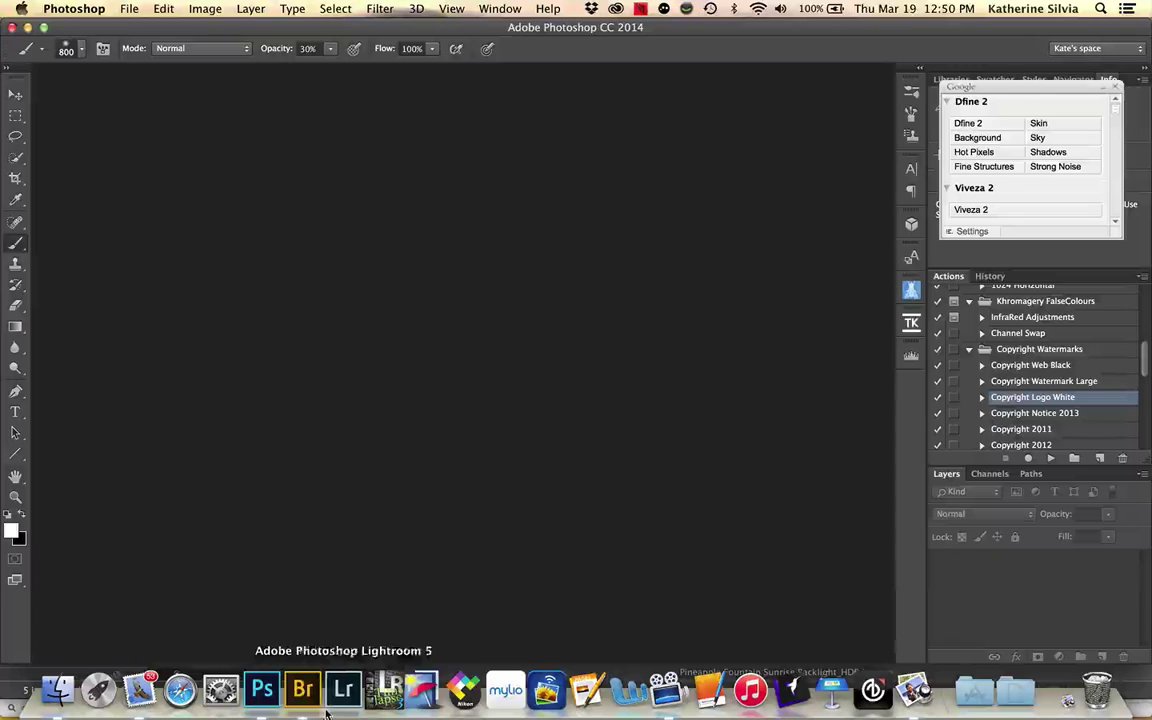
left_click(303, 690)
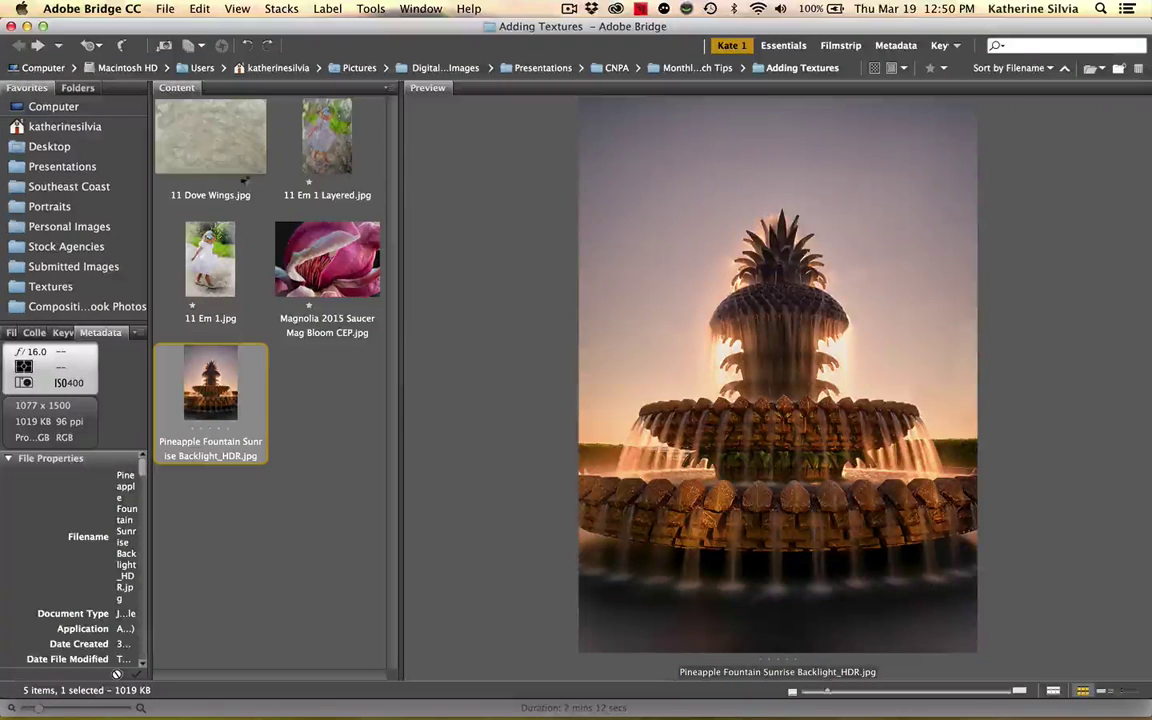
left_click(194, 236)
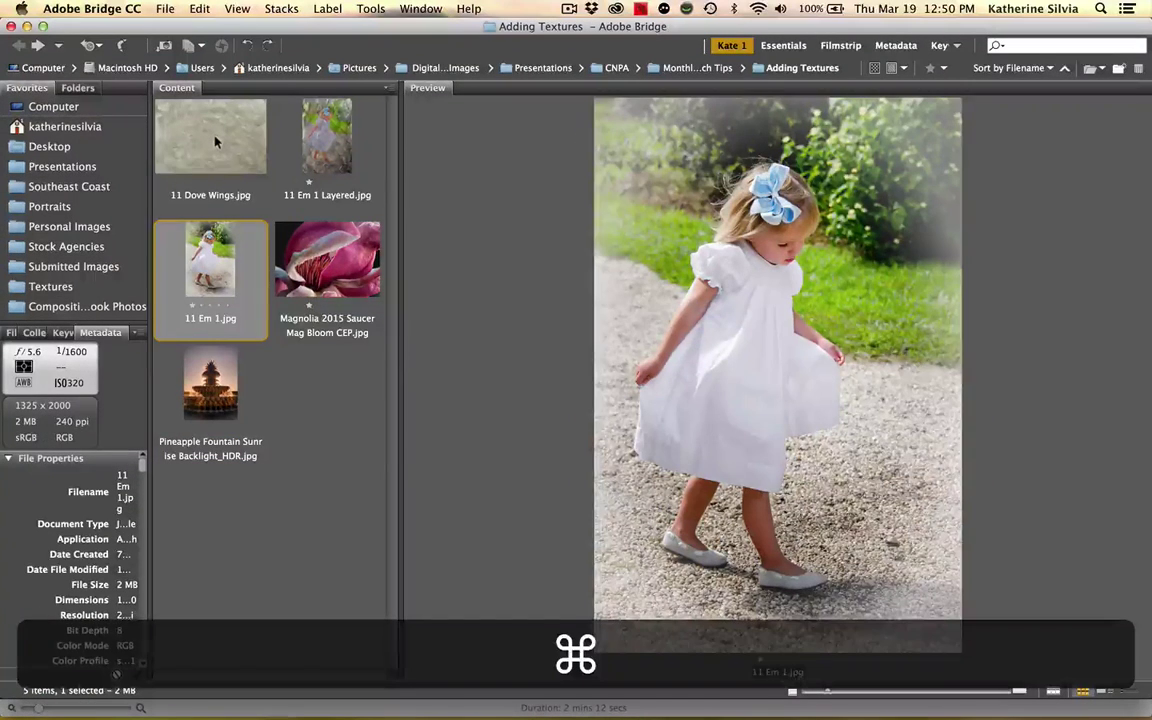
left_click(215, 142, "super")
Step: Open both images in Photoshop keeping their embedded profiles, and bring 11 Dove Wings.jpg forward
key("super+o")
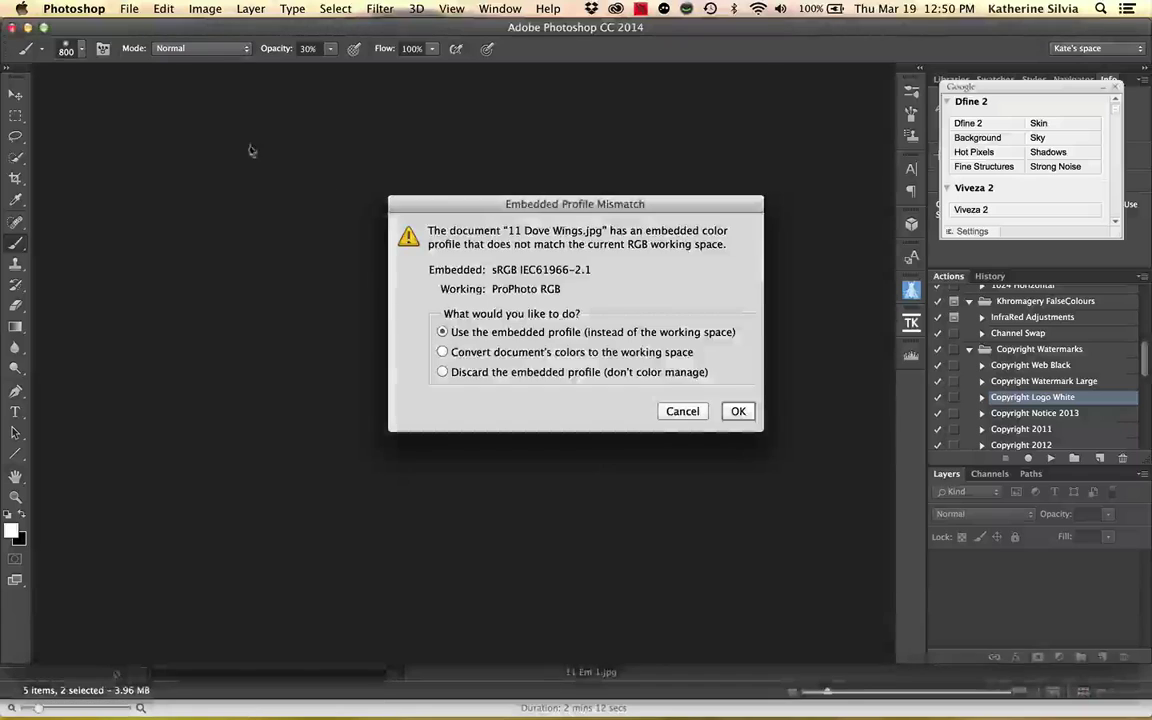
left_click(738, 411)
left_click(738, 411)
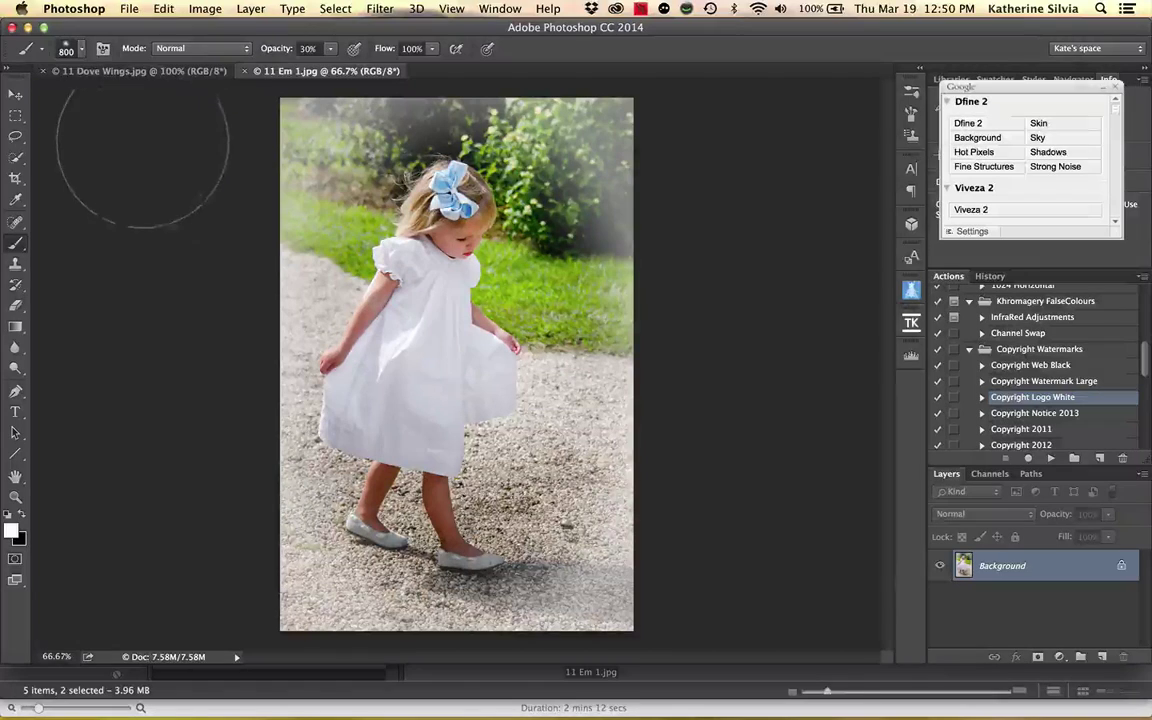
left_click(153, 73)
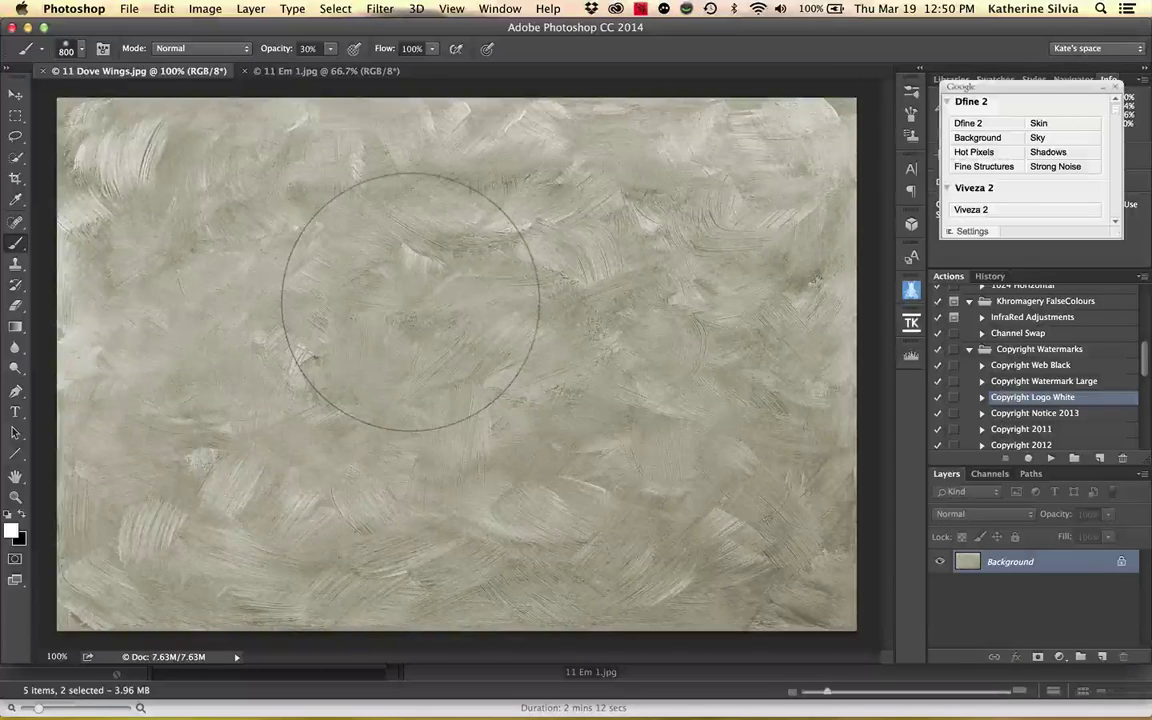
Step: Rotate the Dove Wings texture 90° clockwise and fit it on screen
left_click(205, 8)
mouse_move(237, 160)
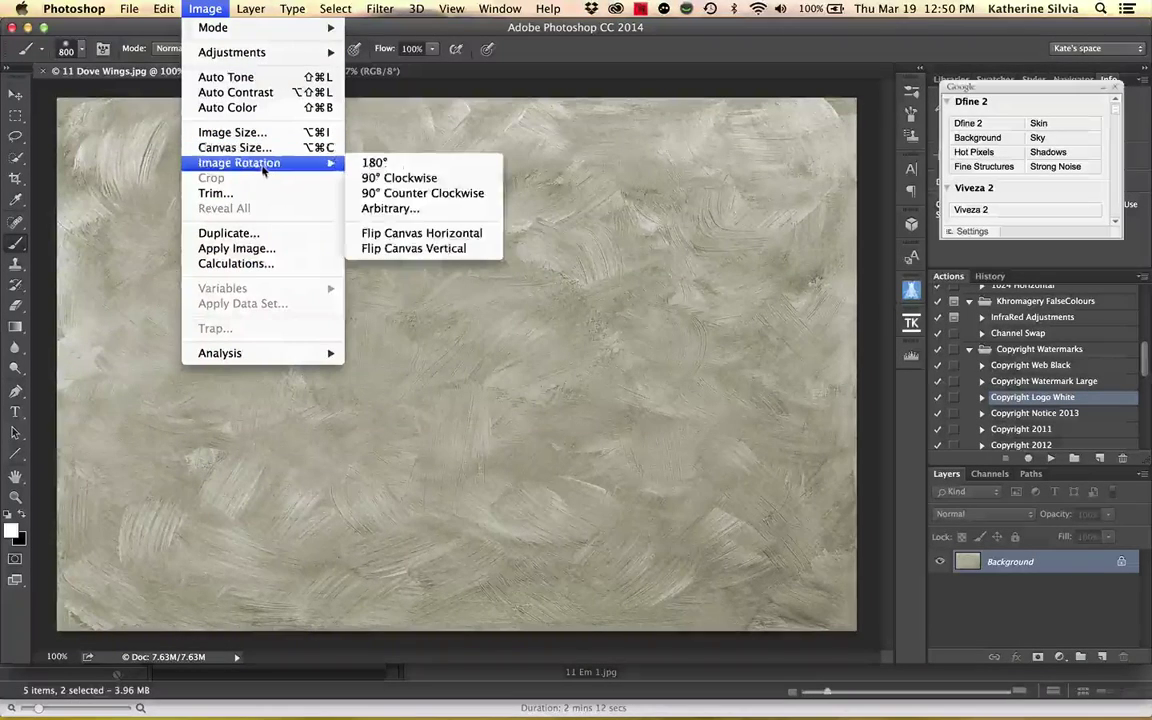
left_click(397, 178)
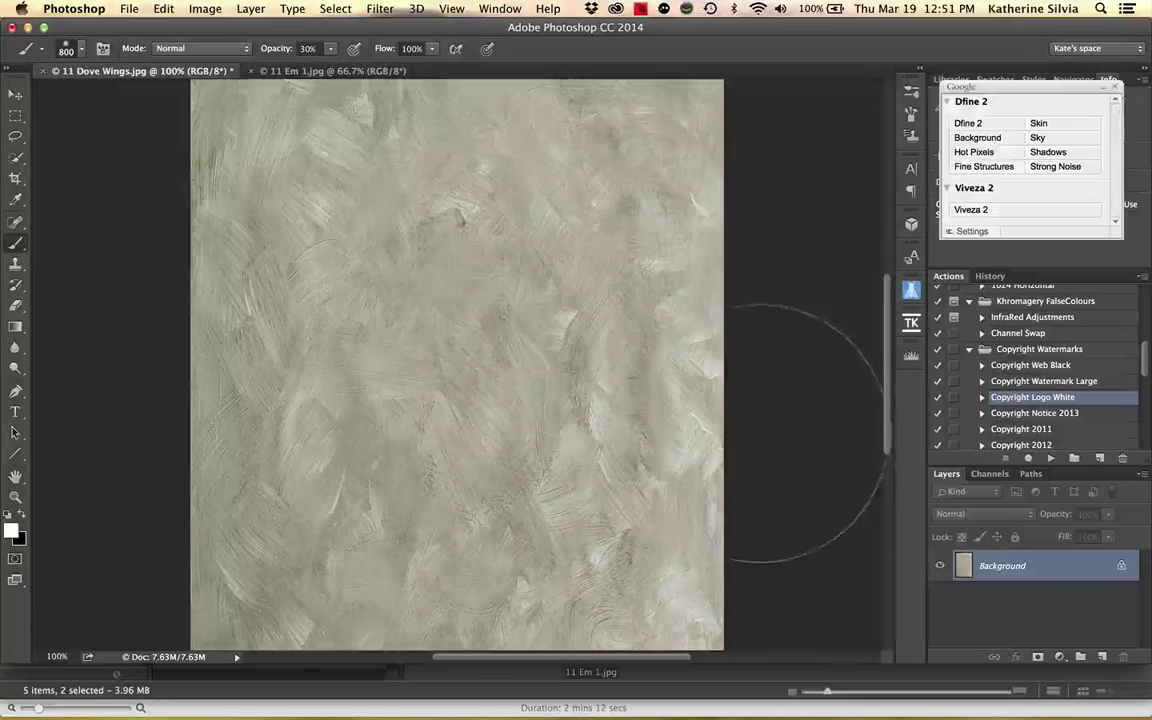
key("super+0")
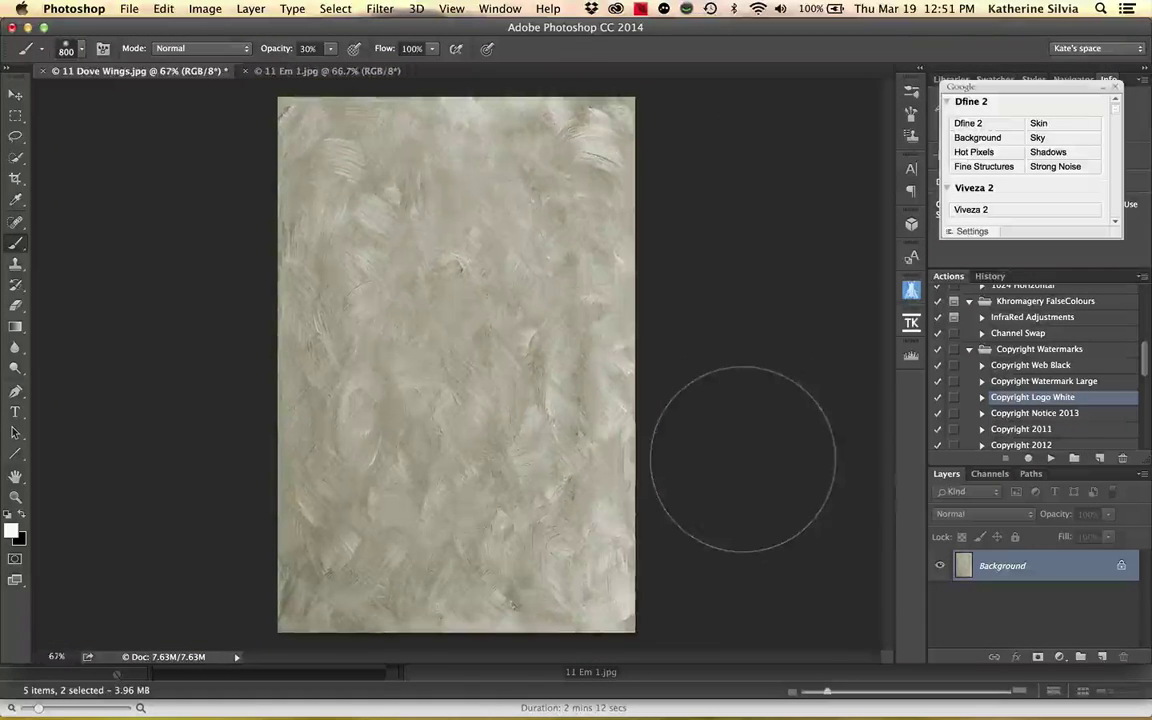
key("z")
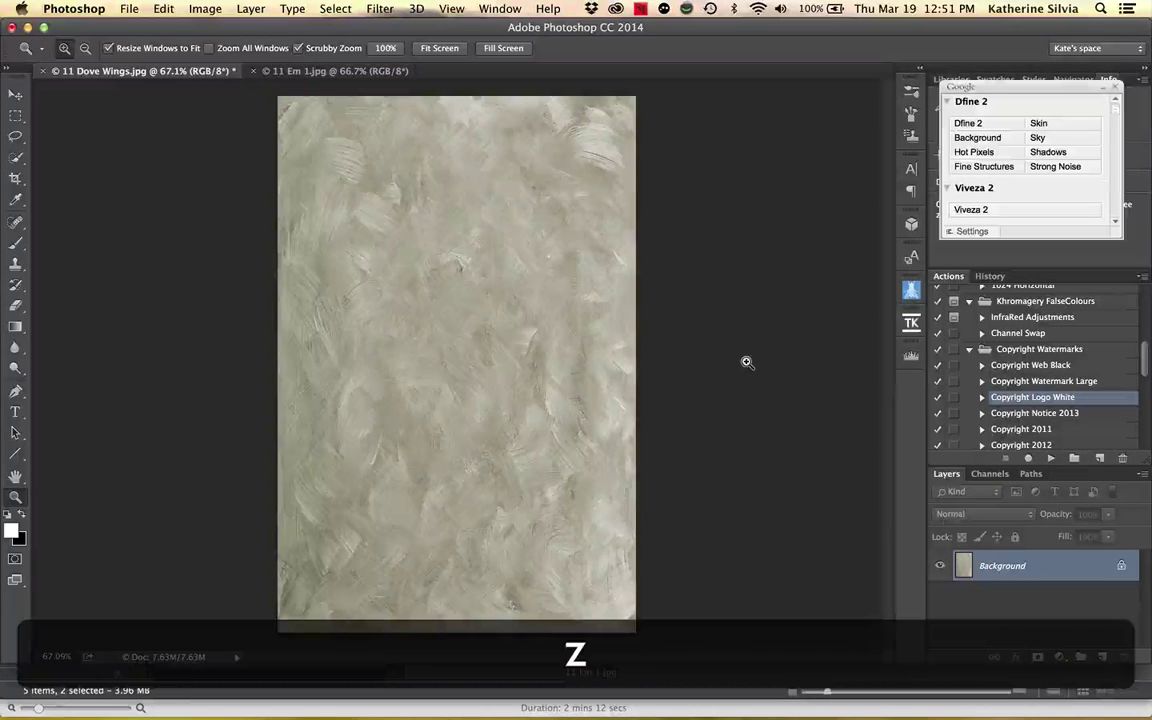
Step: Add a Levels adjustment to the texture with black input about 101 and white input 216
left_click(1058, 656)
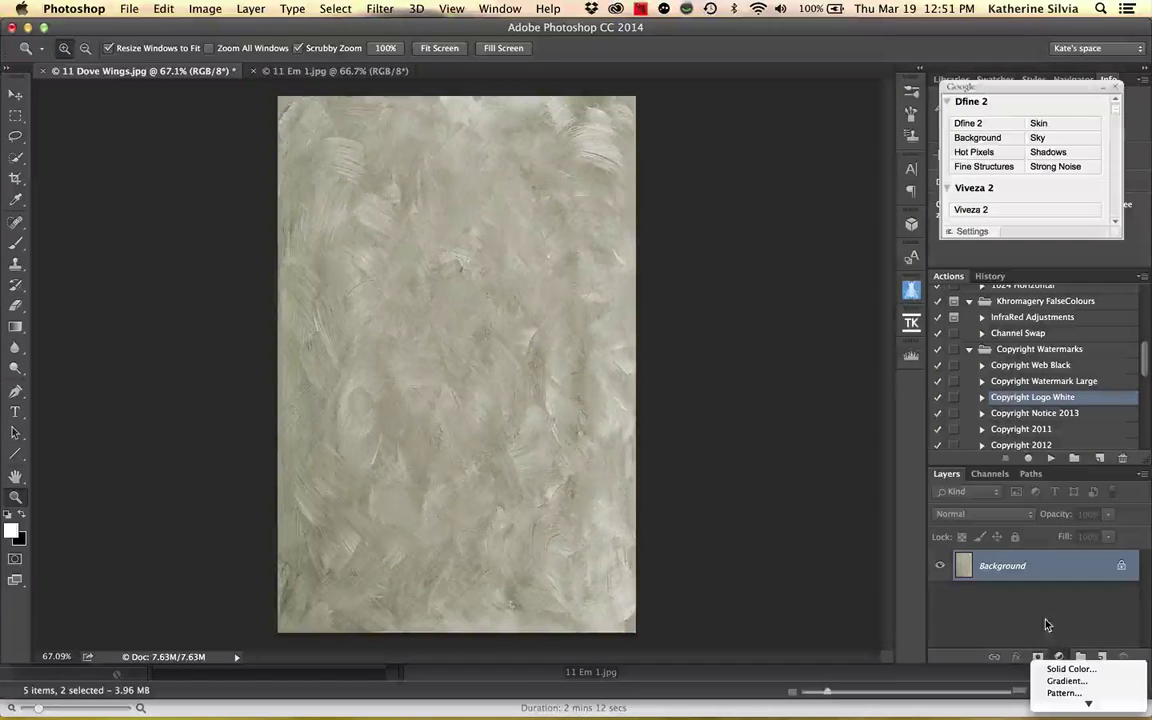
mouse_move(1088, 703)
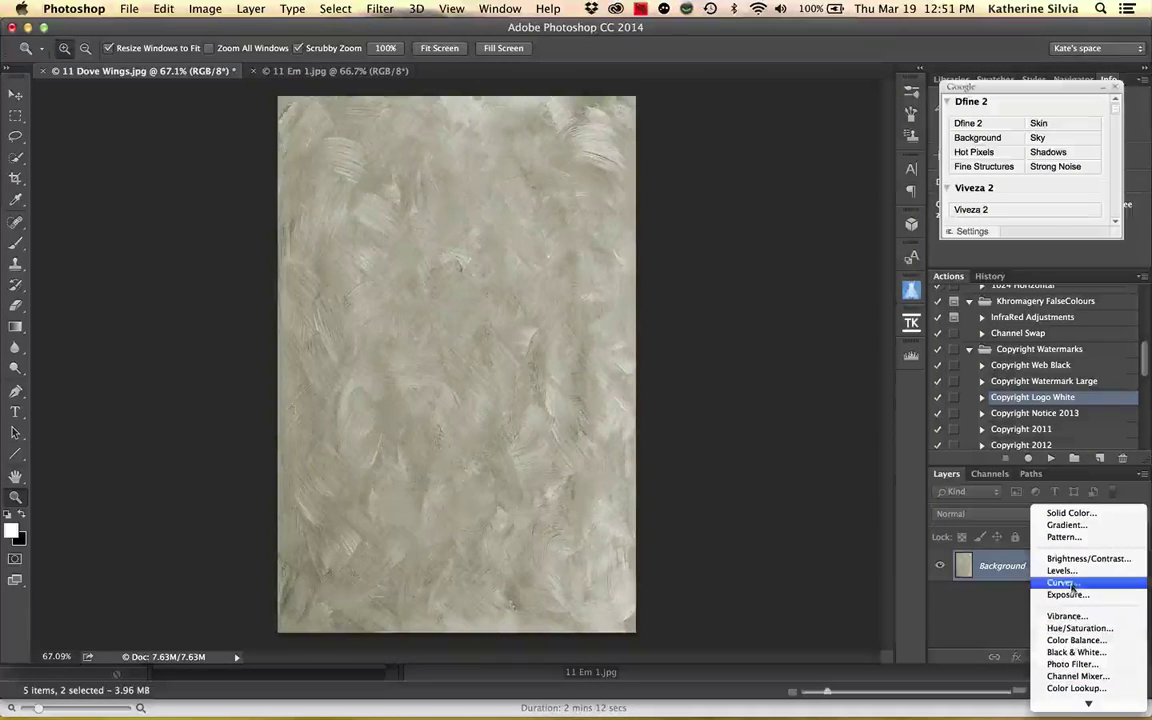
left_click(1060, 571)
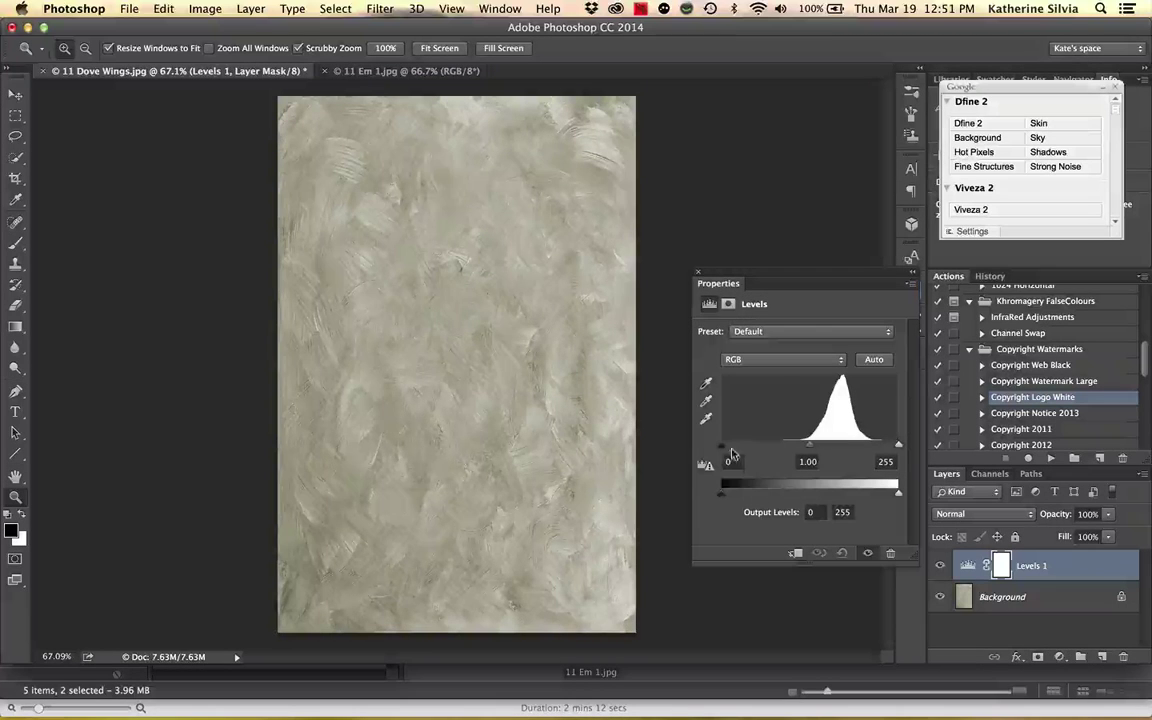
left_click_drag(726, 452, 788, 450)
left_click_drag(898, 450, 871, 447)
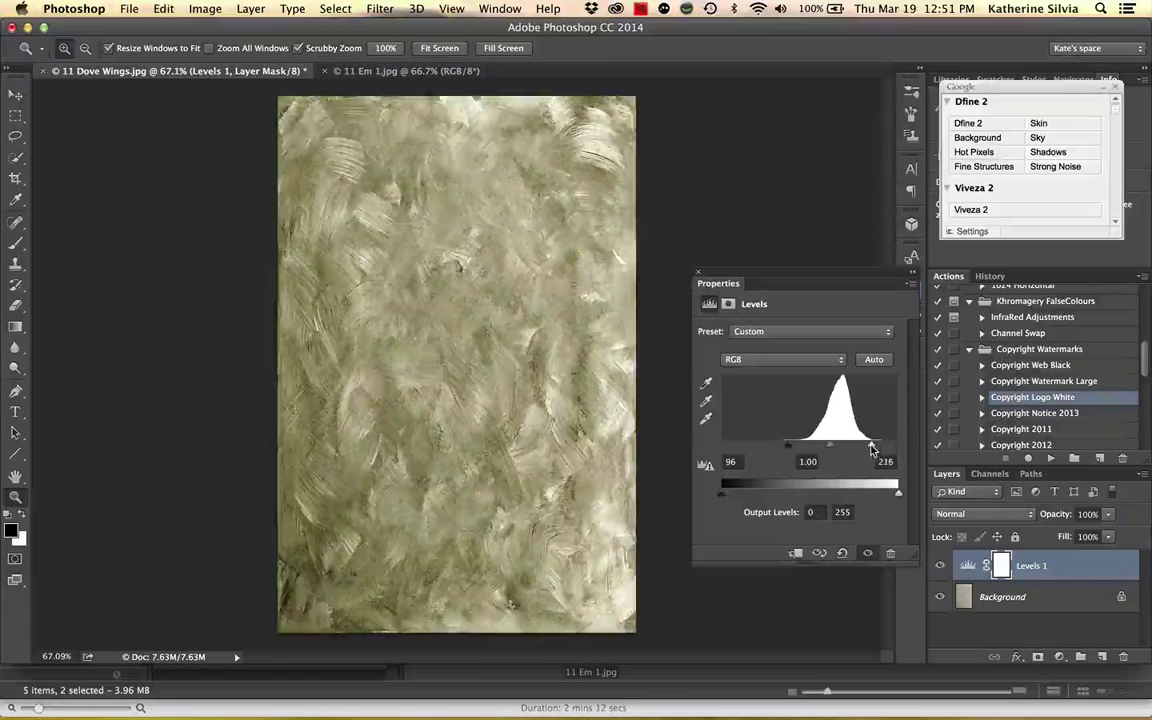
left_click_drag(788, 450, 796, 447)
left_click(700, 272)
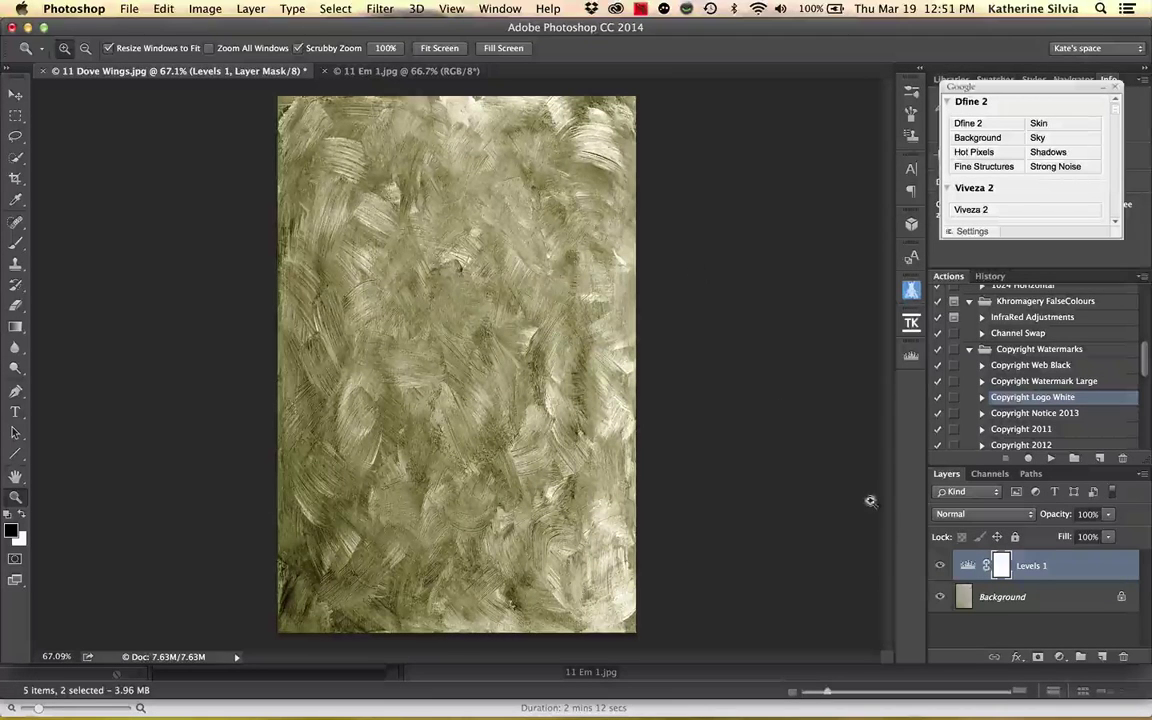
right_click(1018, 596)
Step: Flatten the texture and copy it into 11 Em 1.jpg as a new layer
left_click(968, 663)
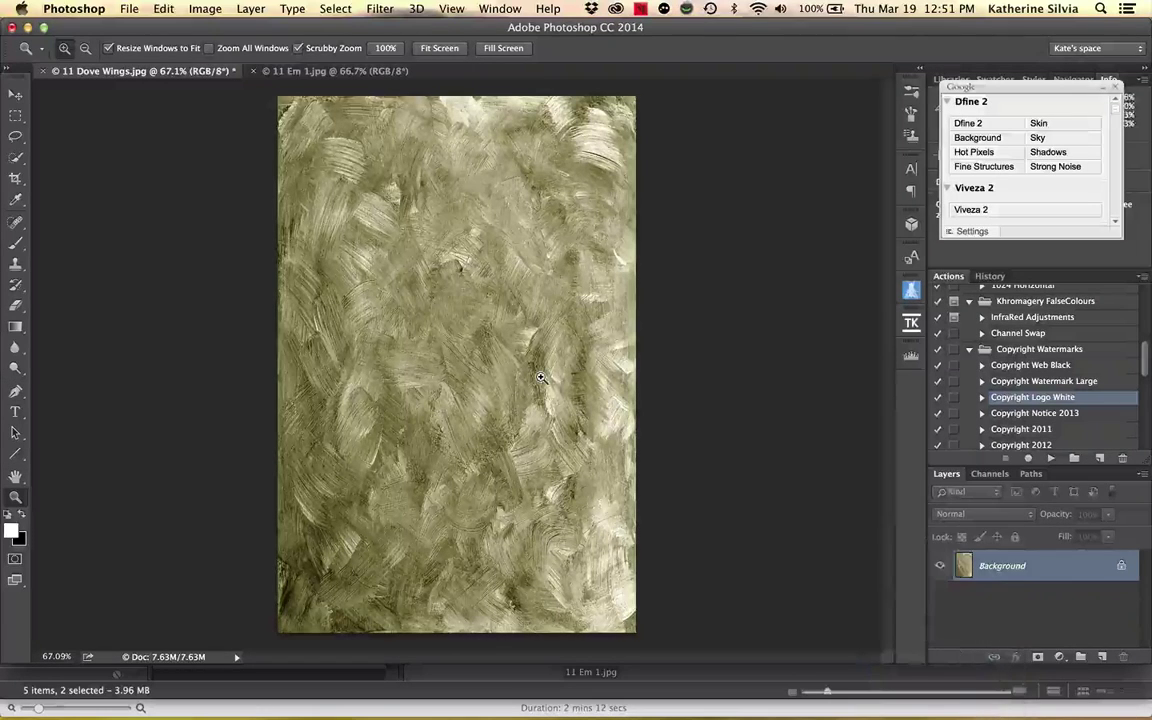
key("v")
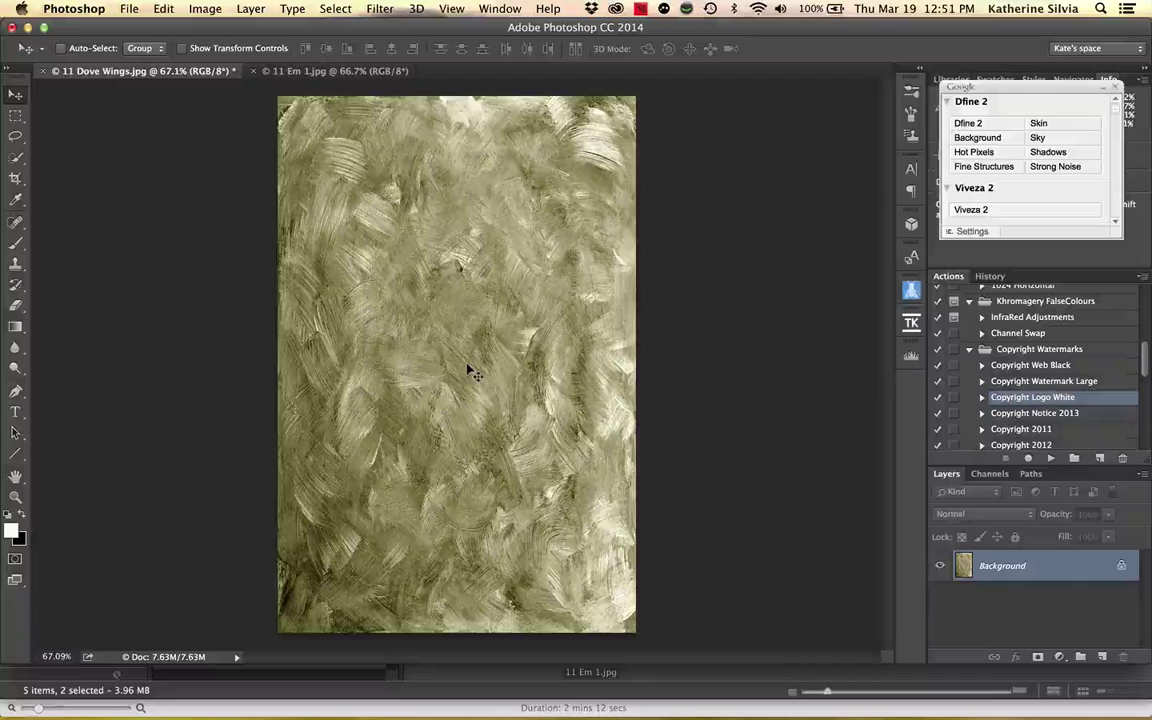
mouse_move(470, 373)
left_mouse_down()
mouse_move(415, 160)
mouse_move(340, 80)
mouse_move(378, 235)
mouse_move(427, 300)
mouse_move(460, 379)
left_mouse_up()
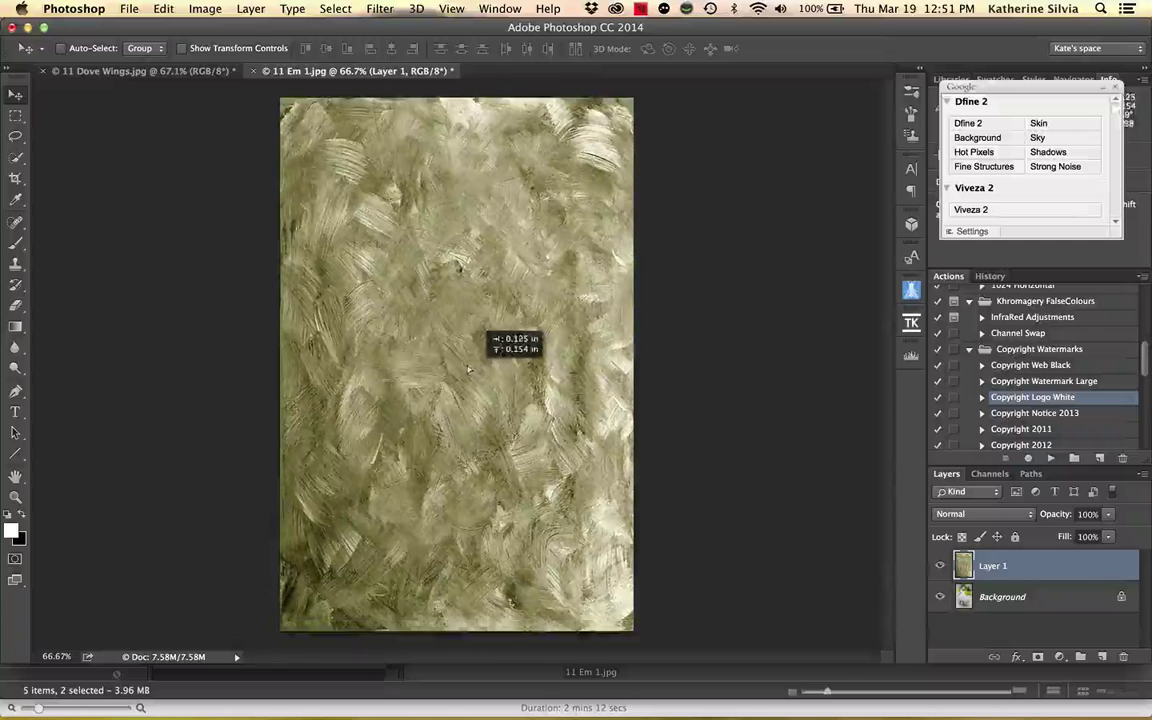
Step: Apply a free transform to the texture layer and zoom so the image fills the view
key("super+minus")
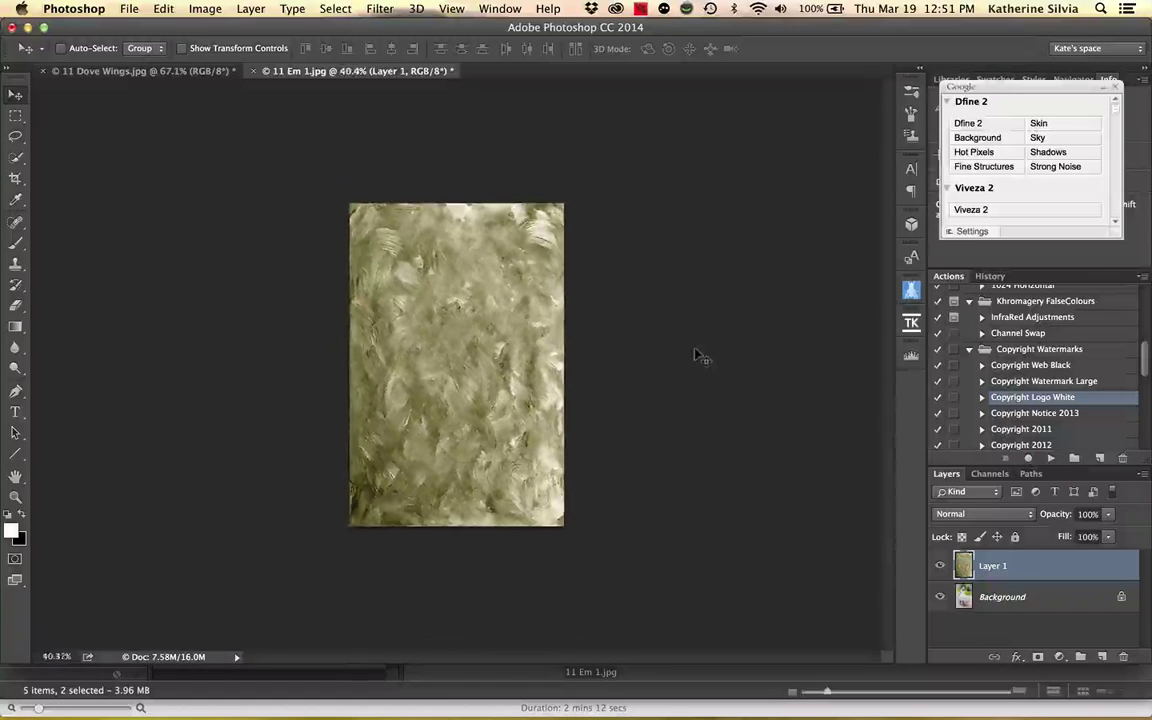
key("super+t")
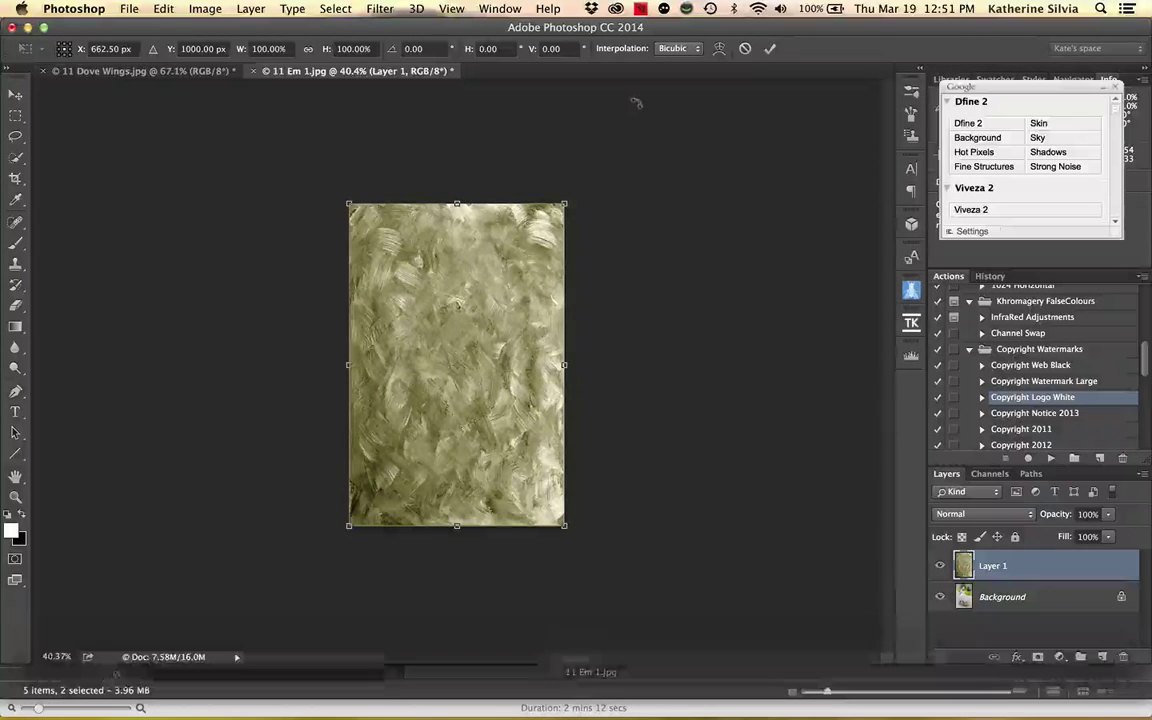
left_click(770, 48)
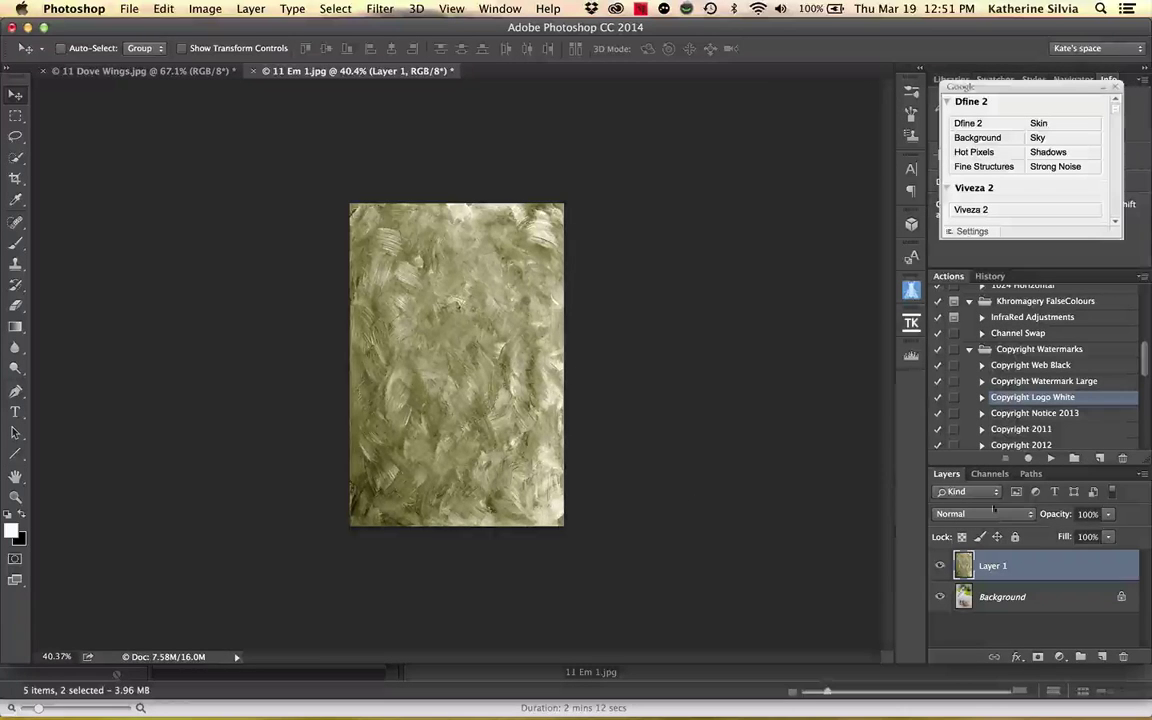
key("z")
left_click_drag(488, 386, 491, 385)
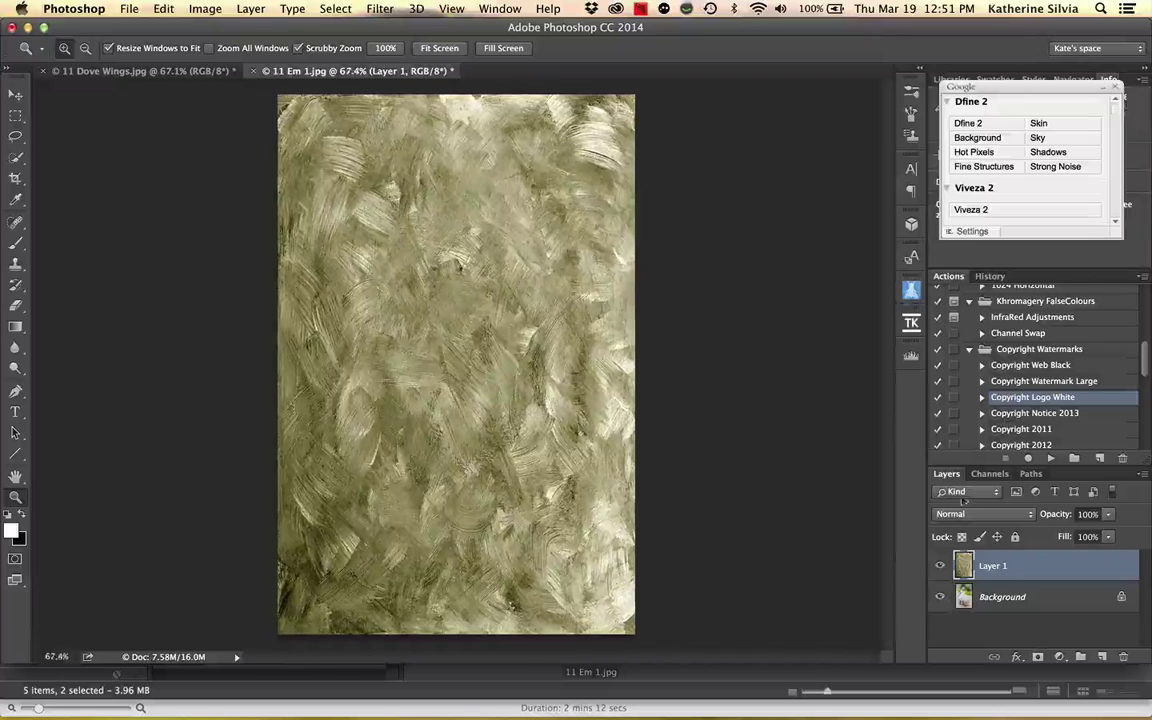
Step: Set Layer 1's blend mode to Luminosity
left_click(1028, 514)
mouse_move(975, 703)
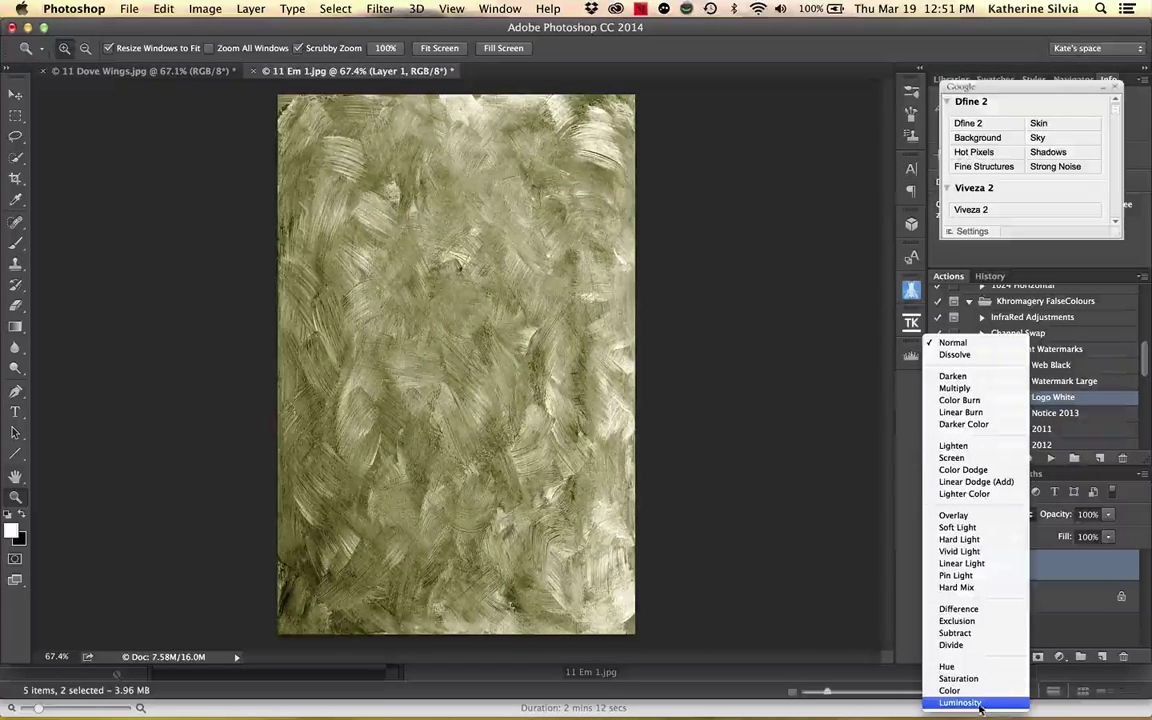
left_click(979, 705)
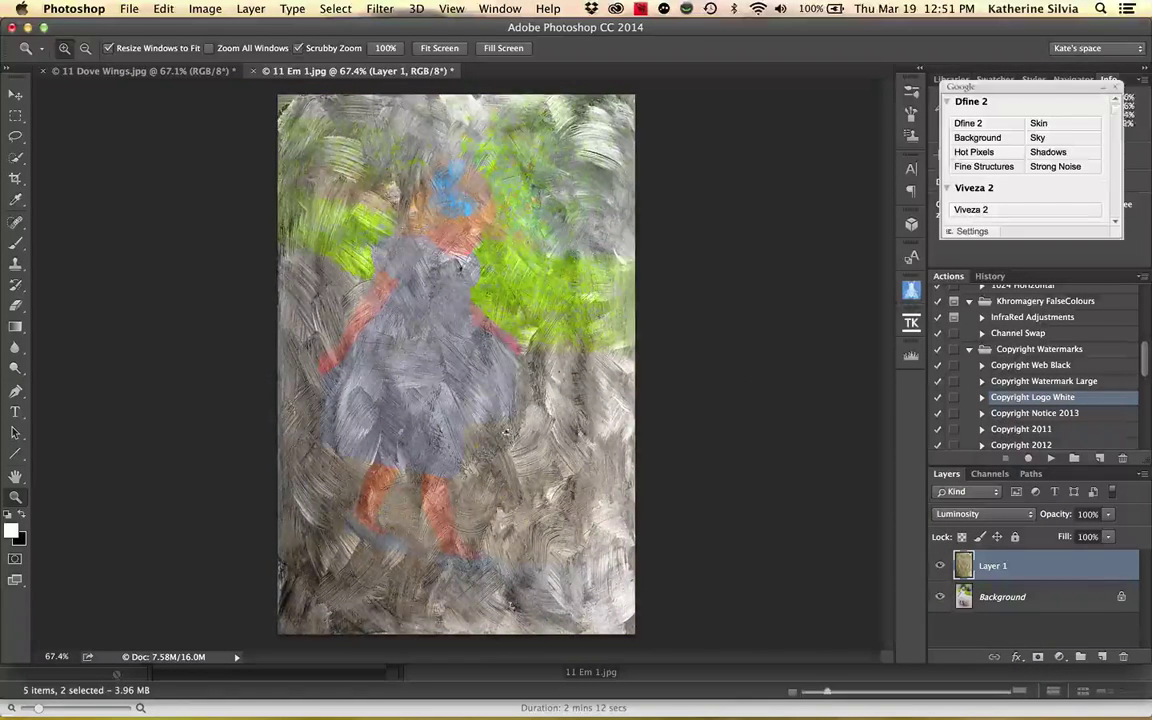
Step: Add a layer mask to Layer 1 and paint the girl's face and bow at 30% opacity
left_click(1036, 657)
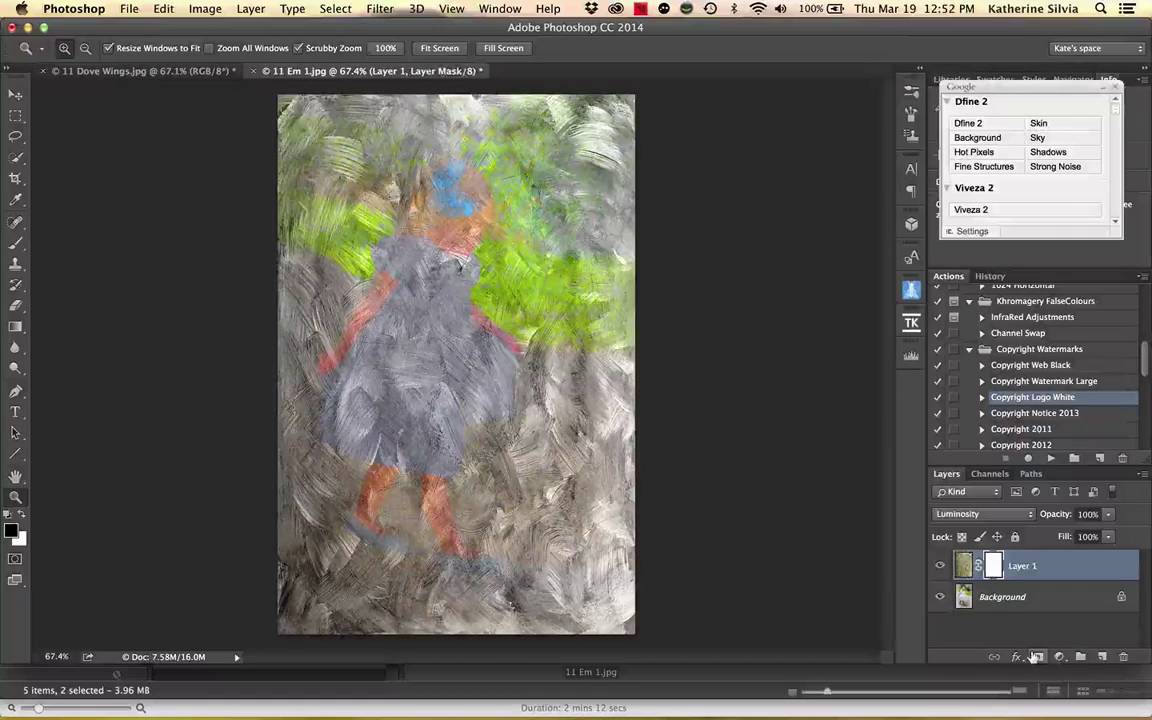
key("b")
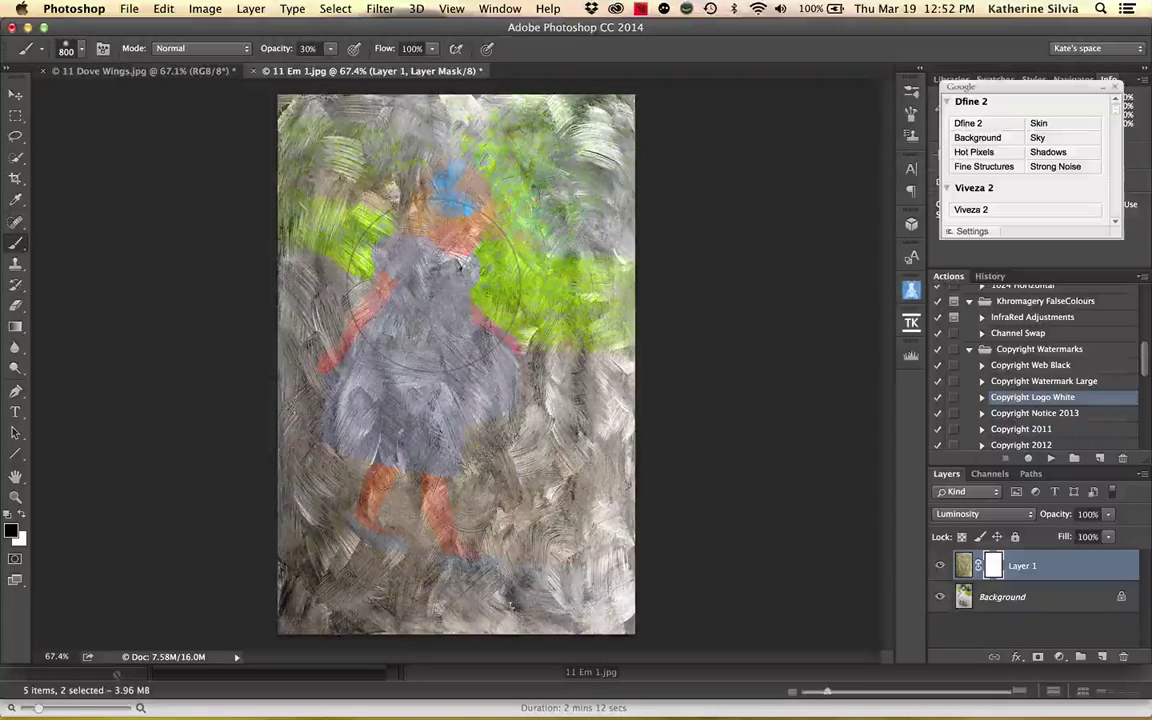
key("9")
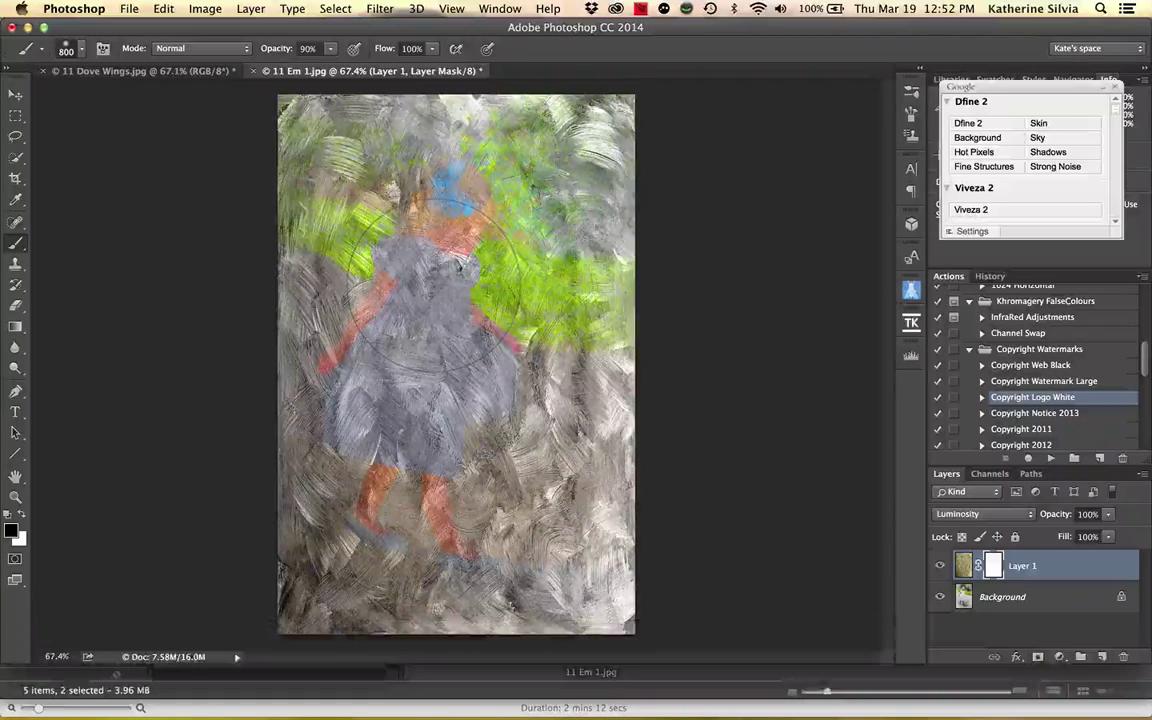
key("3")
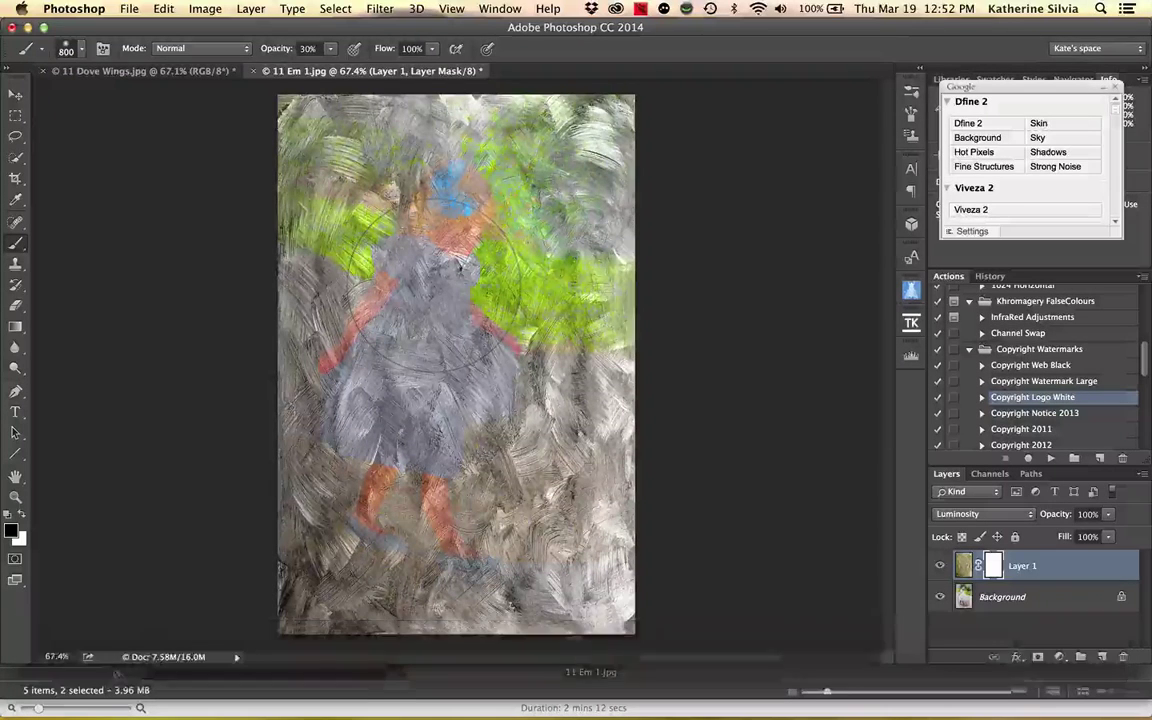
mouse_move(435, 280)
left_mouse_down()
mouse_move(470, 240)
mouse_move(390, 250)
mouse_move(480, 215)
mouse_move(465, 190)
left_mouse_up()
Step: Paint the mask over her dress, arms, legs and feet, finishing with a smaller brush
mouse_move(340, 300)
left_mouse_down()
mouse_move(360, 380)
mouse_move(330, 420)
mouse_move(400, 500)
mouse_move(440, 520)
left_mouse_up()
mouse_move(480, 420)
left_mouse_down()
mouse_move(470, 340)
mouse_move(550, 330)
mouse_move(510, 225)
mouse_move(515, 205)
mouse_move(336, 243)
mouse_move(275, 270)
mouse_move(265, 440)
left_mouse_up()
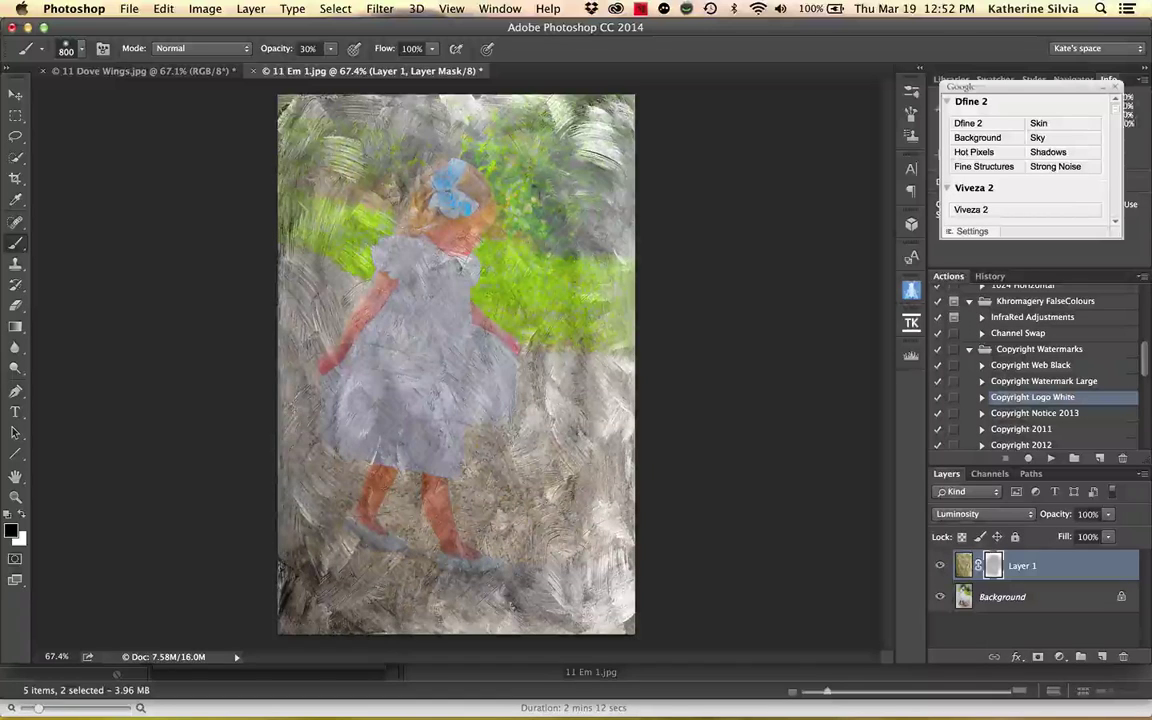
key("bracketleft")
key("bracketleft")
key("bracketleft")
key("bracketleft")
key("bracketleft")
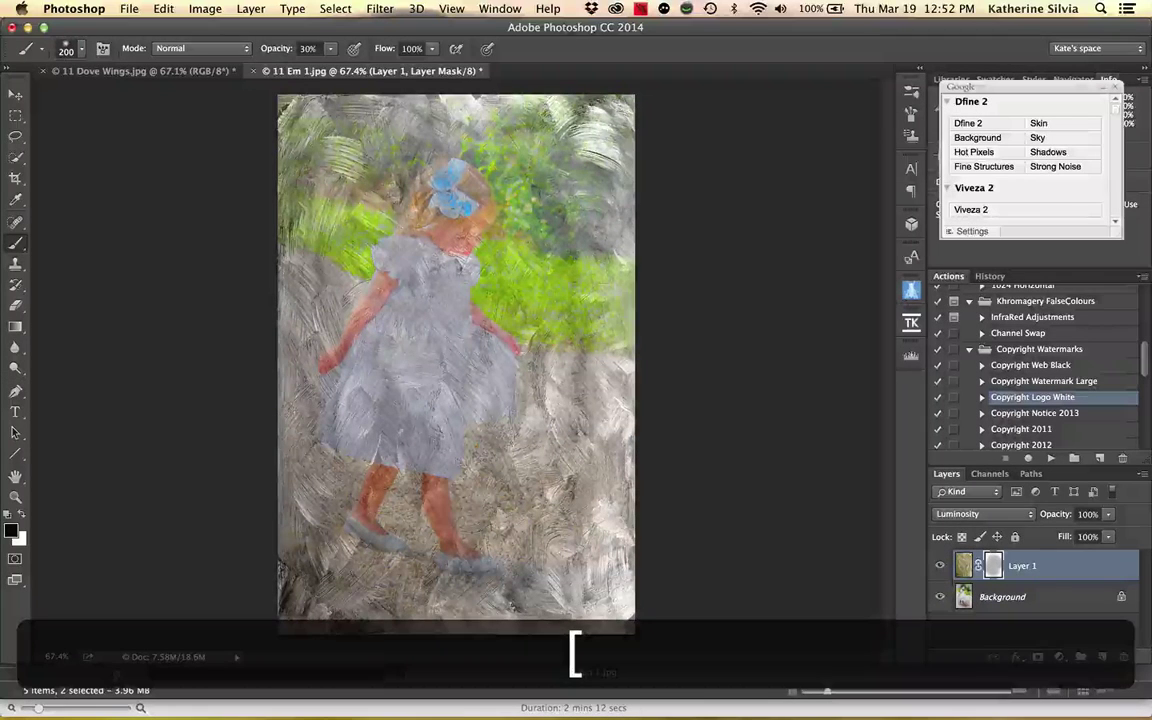
mouse_move(346, 440)
left_mouse_down()
mouse_move(312, 385)
mouse_move(300, 320)
mouse_move(395, 160)
left_mouse_up()
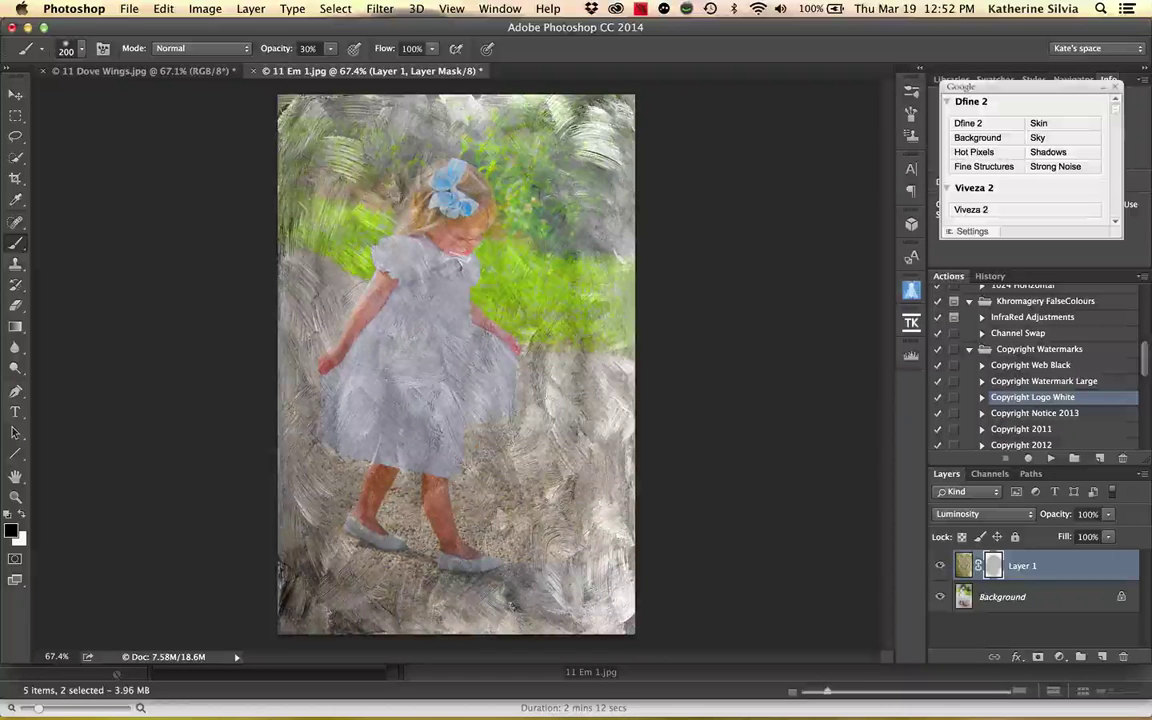
mouse_move(390, 245)
left_mouse_down()
mouse_move(466, 354)
mouse_move(398, 368)
mouse_move(356, 268)
left_mouse_up()
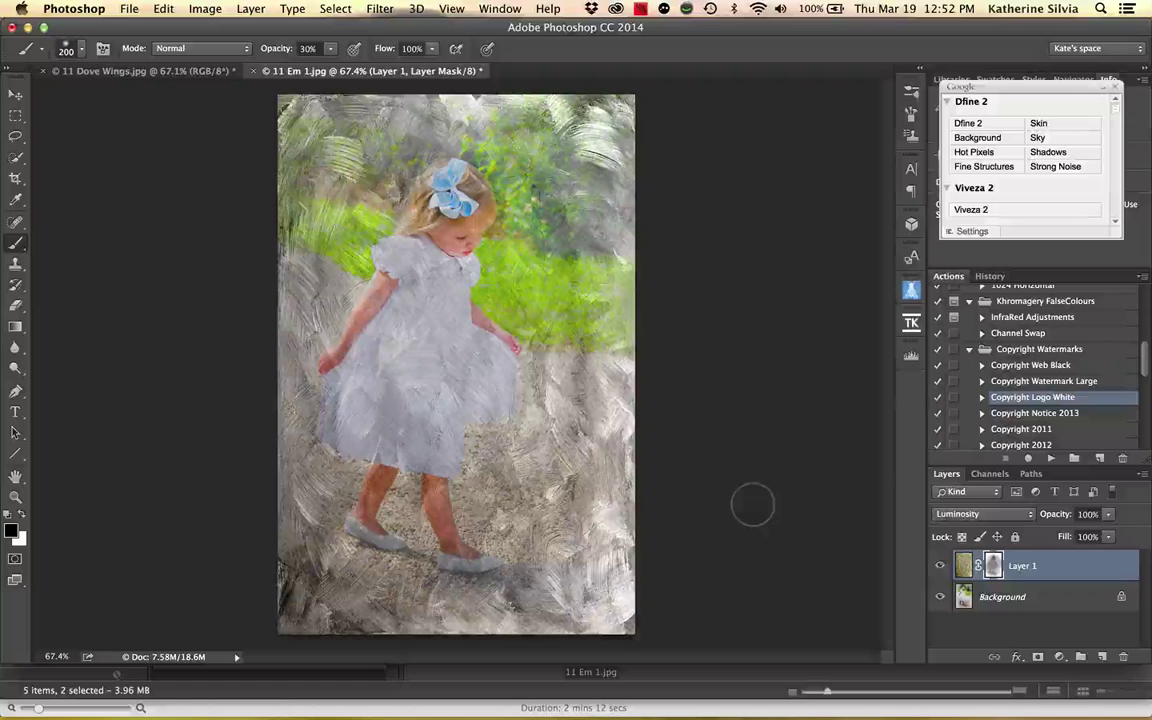
Step: Swap the foreground and background colours so the brush paints with white
key("x")
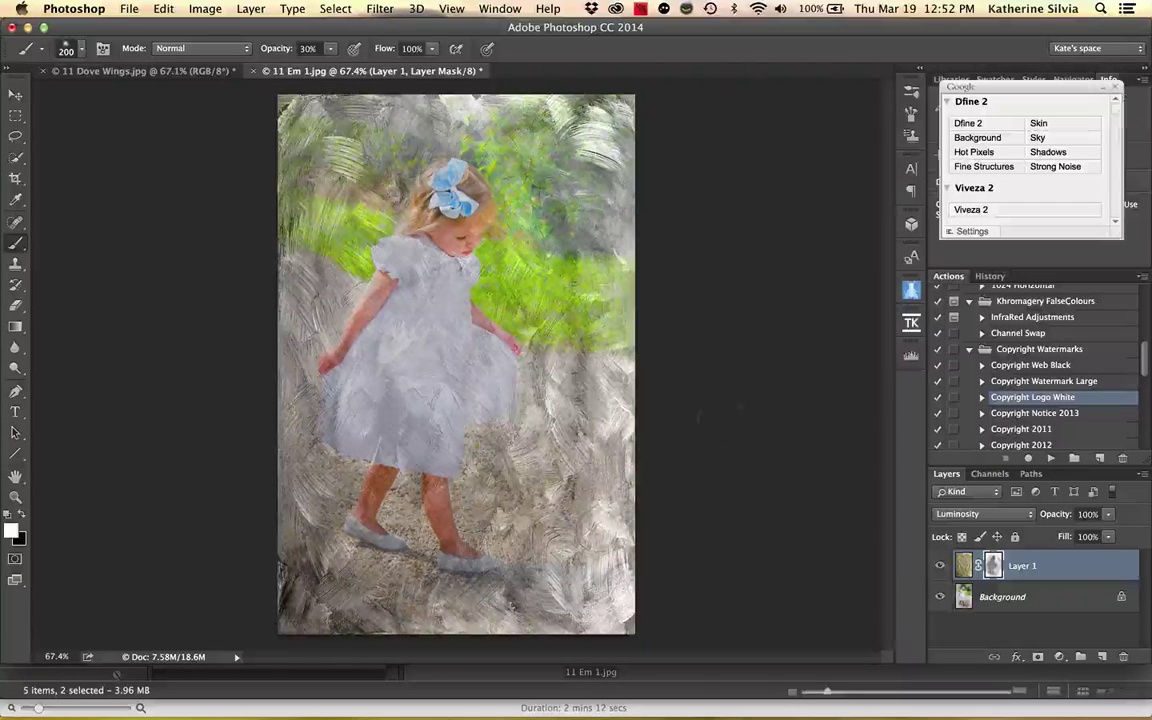
Step: Toggle Layer 1 off and on, then try lower opacities before leaving it at 100%
left_click(938, 565)
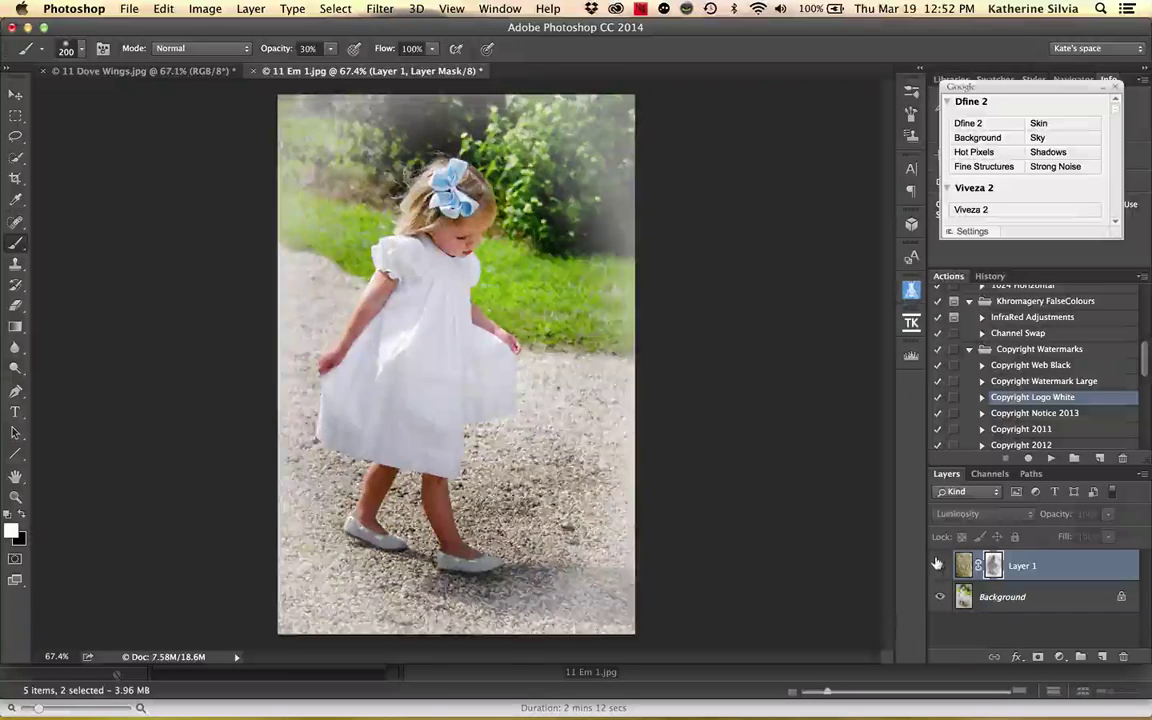
left_click(938, 565)
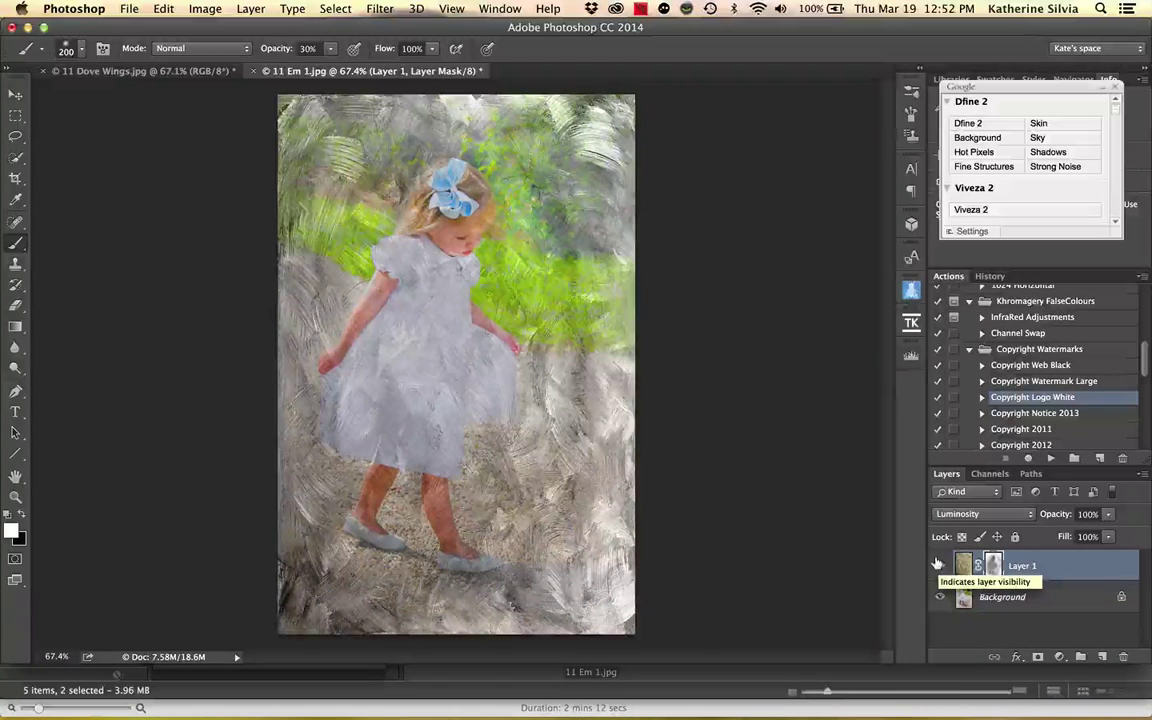
key("z")
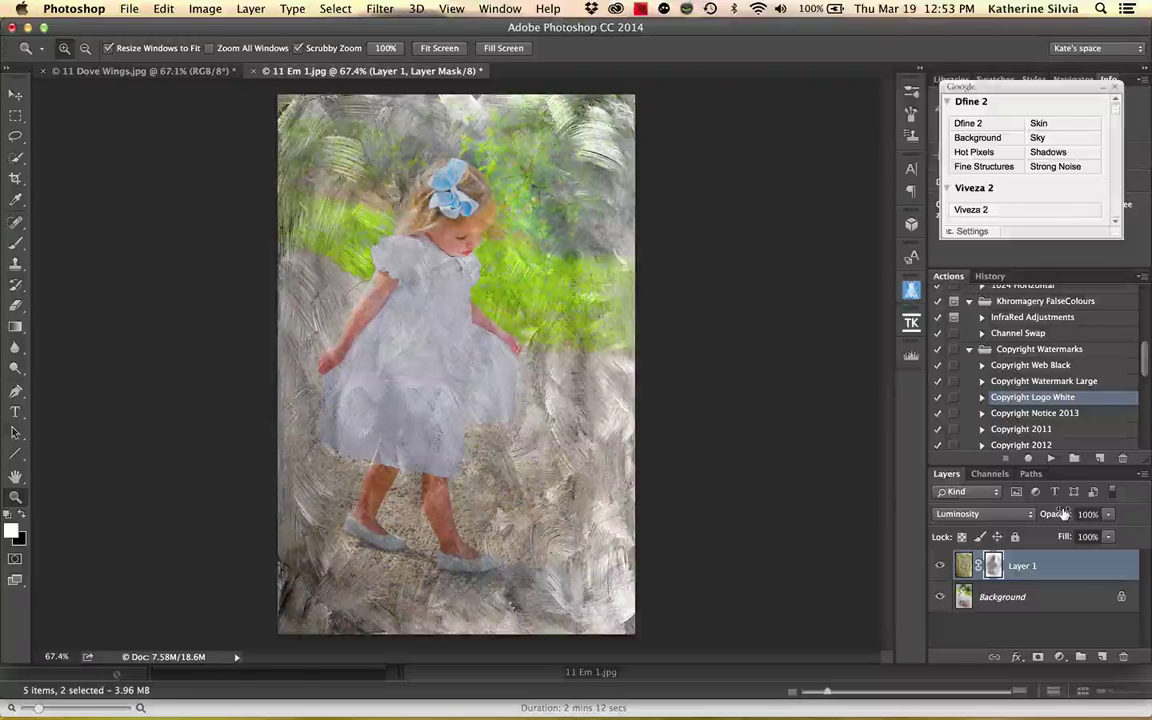
mouse_move(1062, 513)
left_mouse_down()
mouse_move(993, 519)
mouse_move(1097, 510)
left_mouse_up()
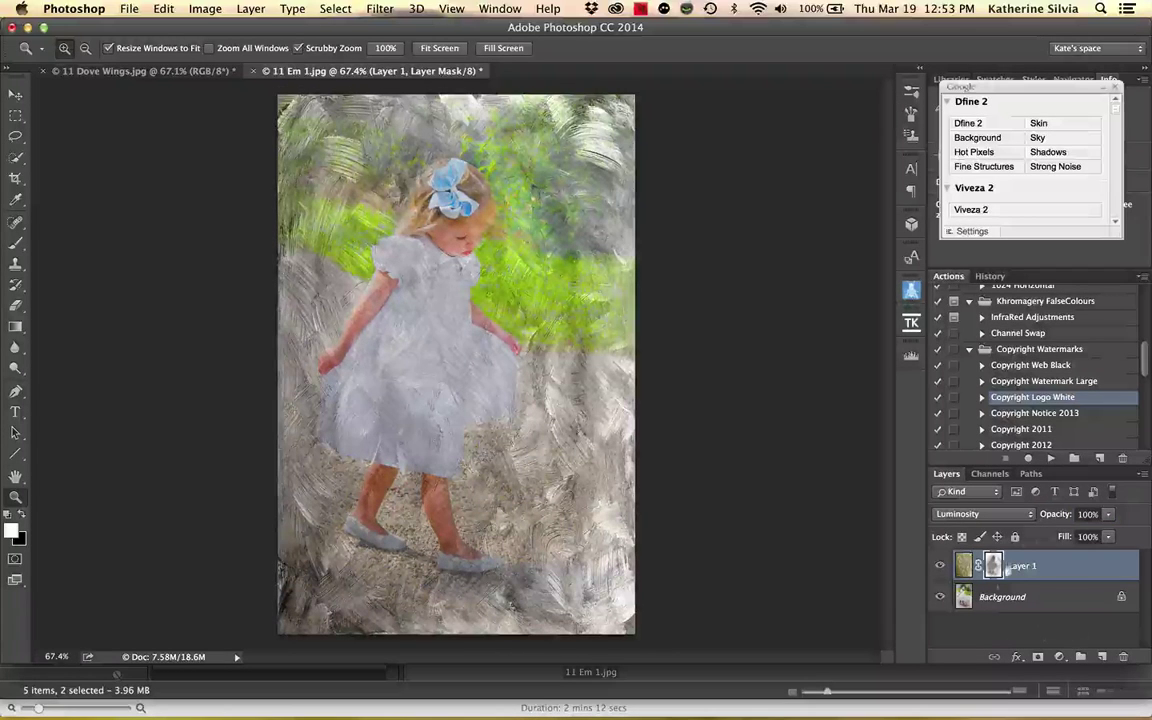